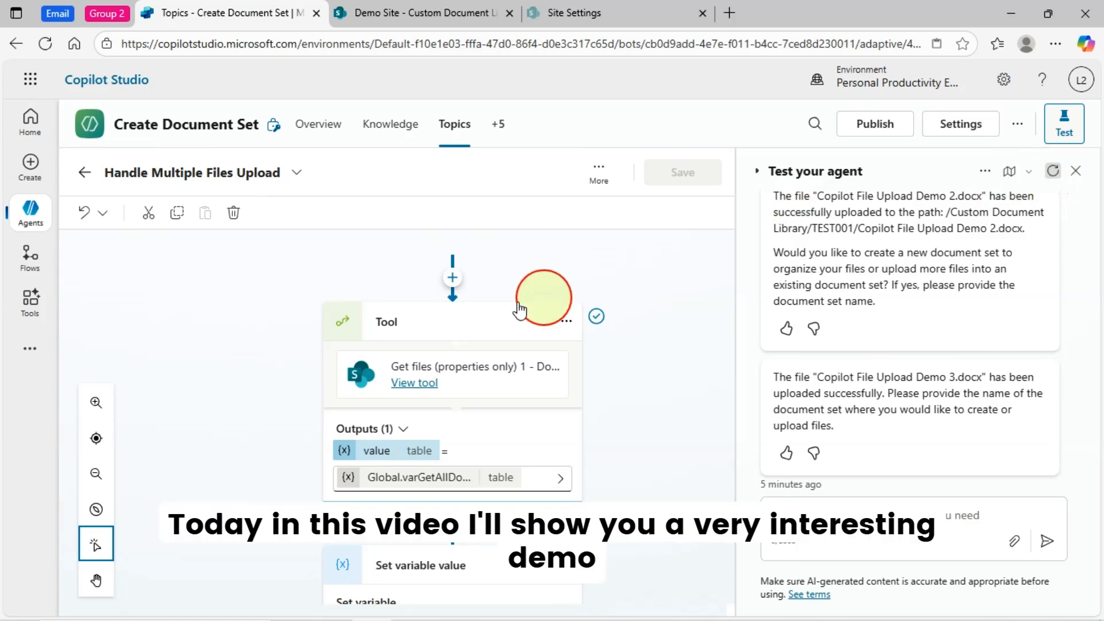
- Restart the agent's test conversation and switch to the Custom Document Library on the SharePoint Demo Site
{"action": "left_click", "coordinate": [1052, 172]}
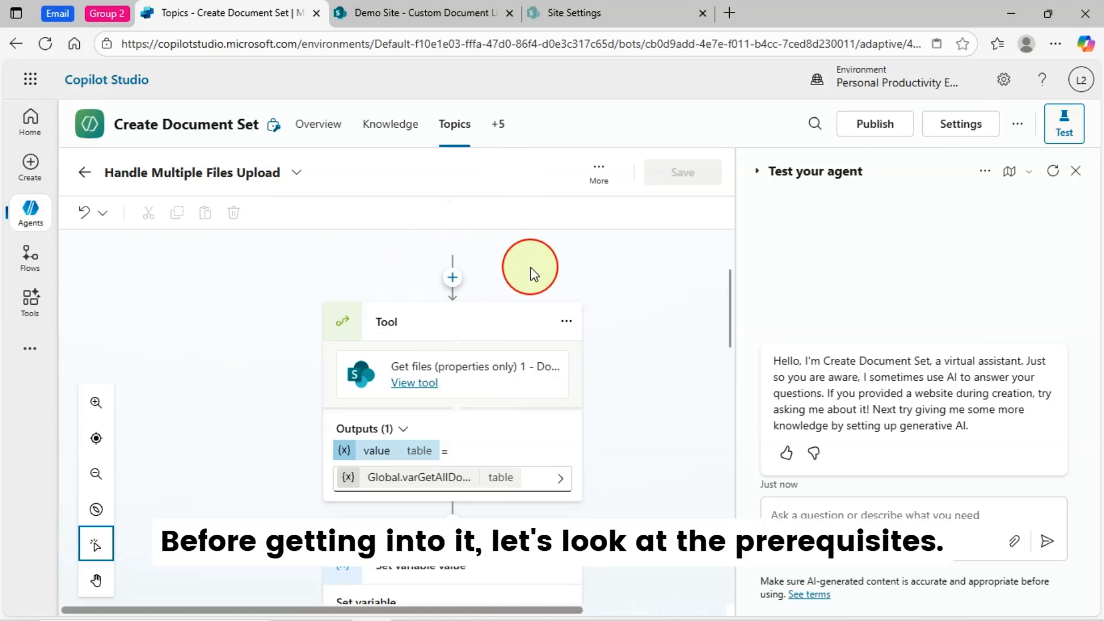
{"action": "left_click", "coordinate": [457, 12]}
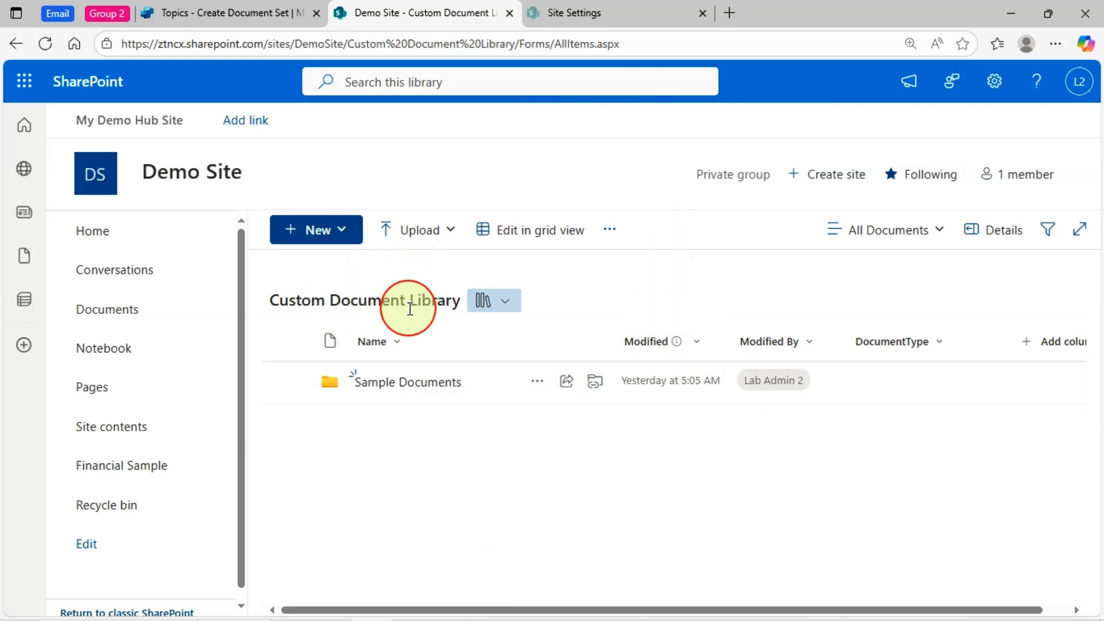
- Check the Document Sets feature and its description in the Demo Site's site collection features
{"action": "left_click", "coordinate": [591, 15]}
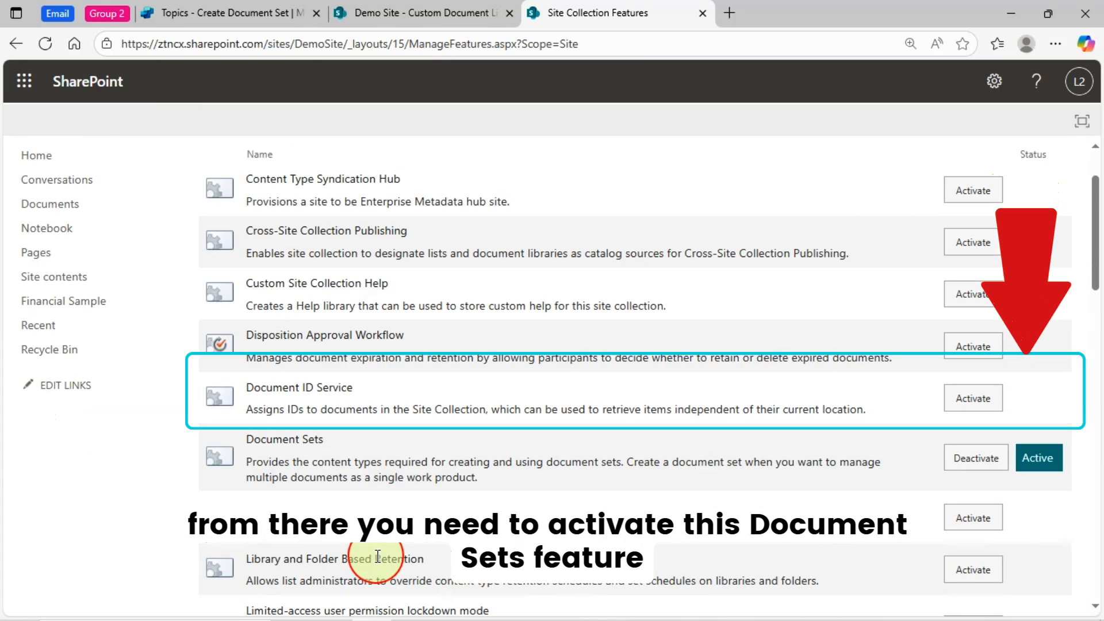
{"action": "scroll", "coordinate": [377, 556], "scroll_direction": "down", "scroll_amount": 1}
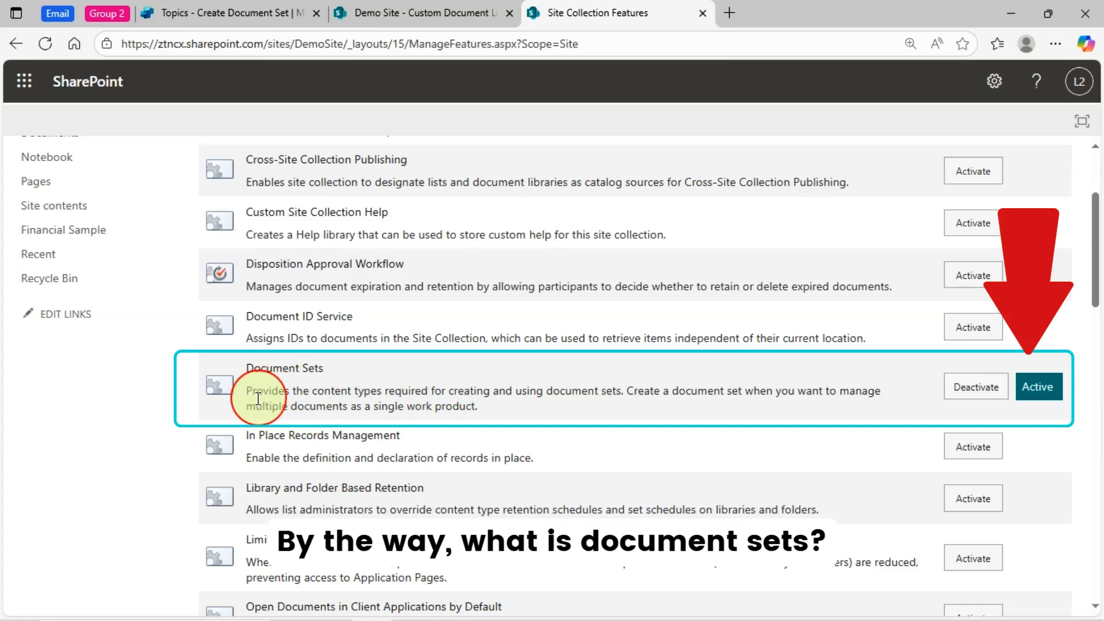
{"action": "left_click_drag", "start_coordinate": [246, 395], "coordinate": [518, 410]}
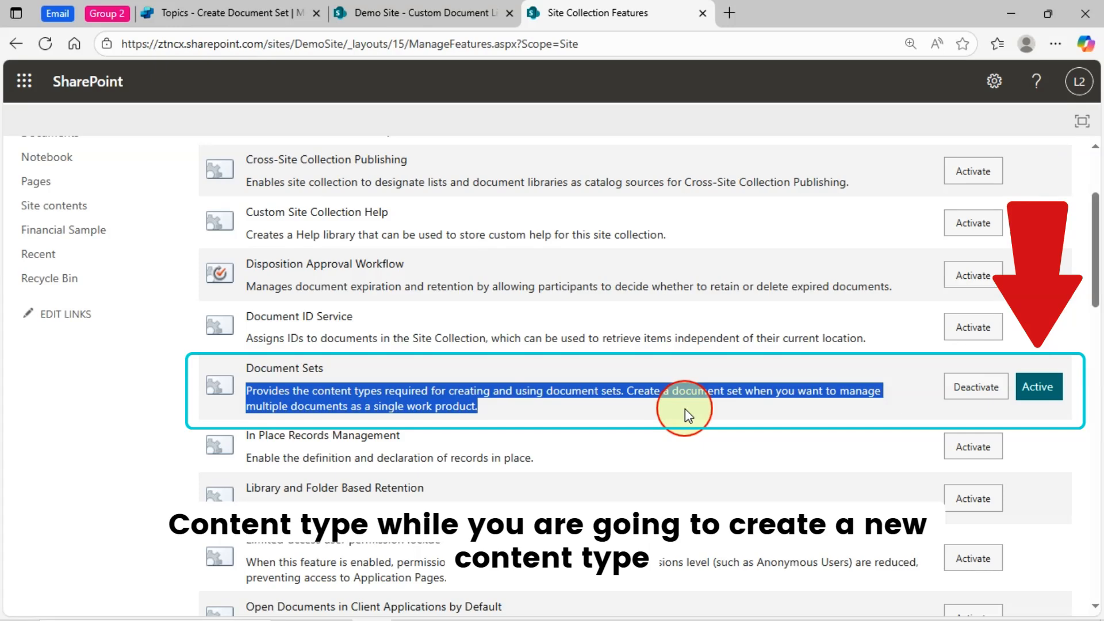
- Return to the Site Settings and open the site's content type gallery
{"action": "scroll", "coordinate": [758, 316], "scroll_direction": "up", "scroll_amount": 3}
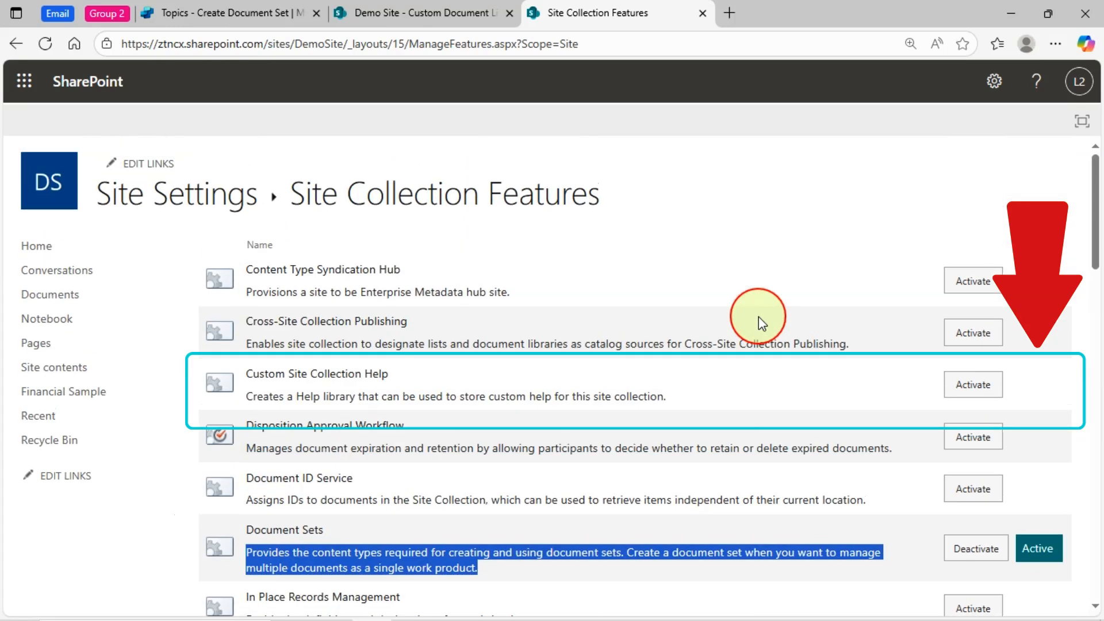
{"action": "left_click", "coordinate": [209, 194]}
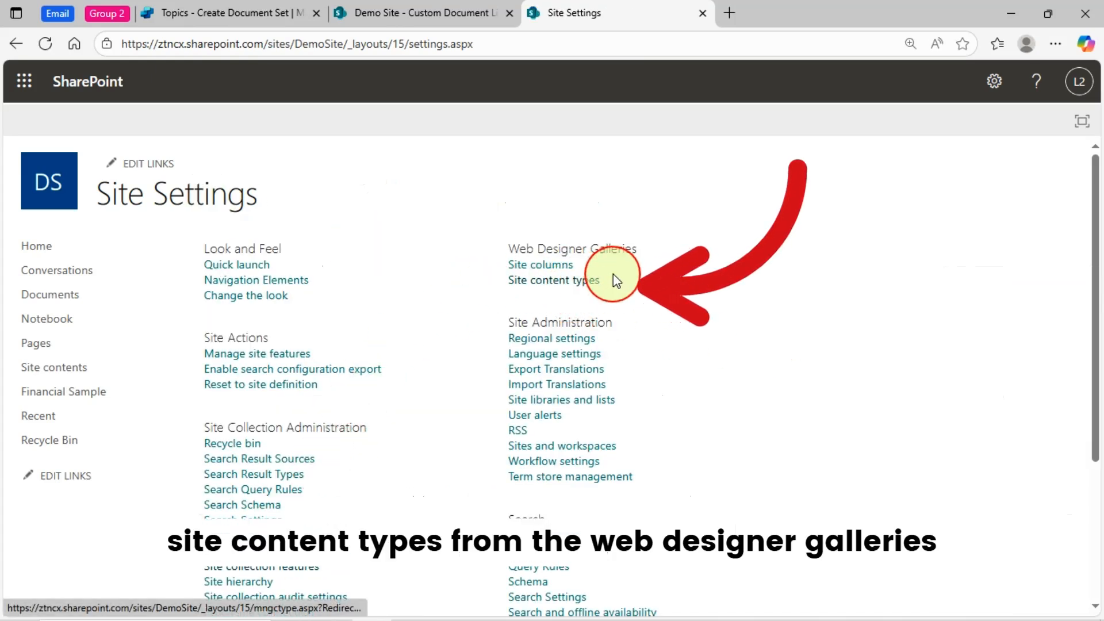
{"action": "left_click", "coordinate": [584, 281]}
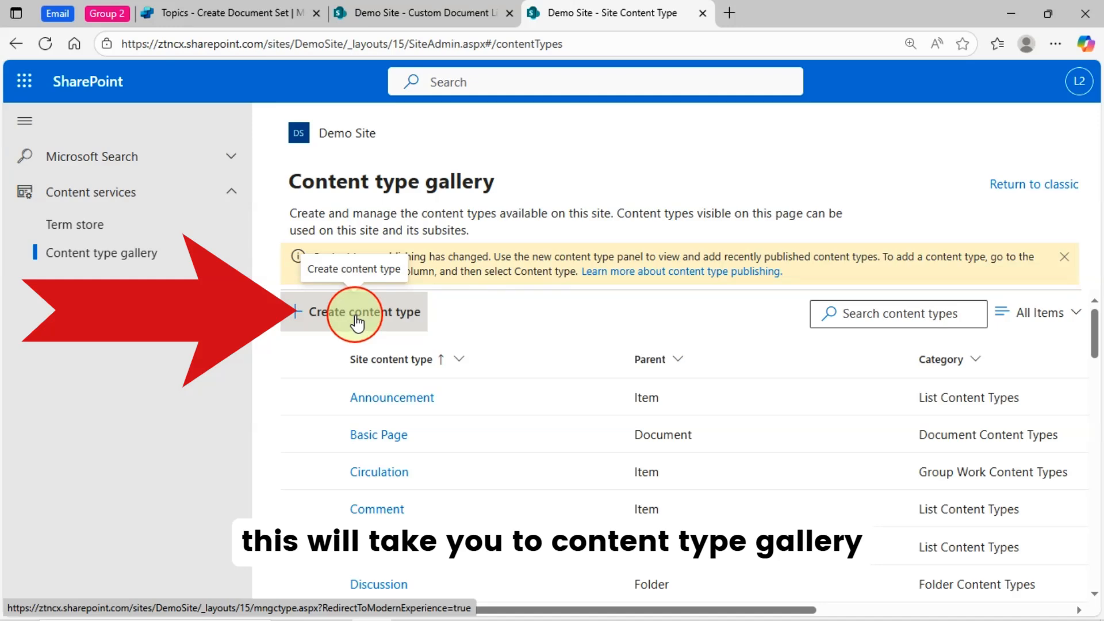
- Start creating a content type and name it Custom Document Set
{"action": "left_click", "coordinate": [357, 322]}
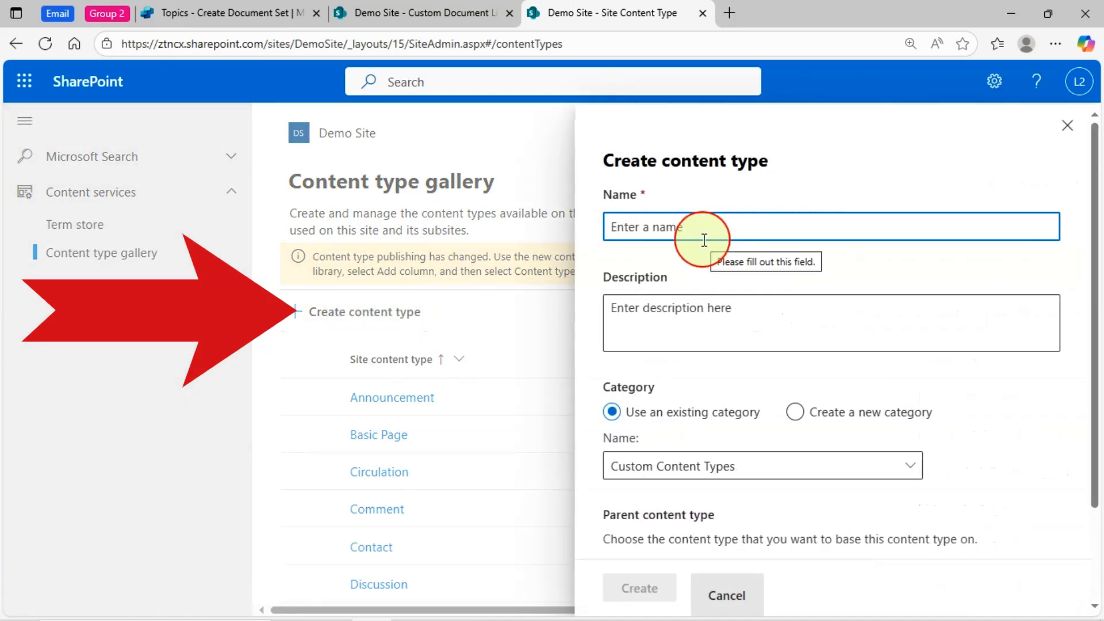
{"action": "type", "text": "Docu"}
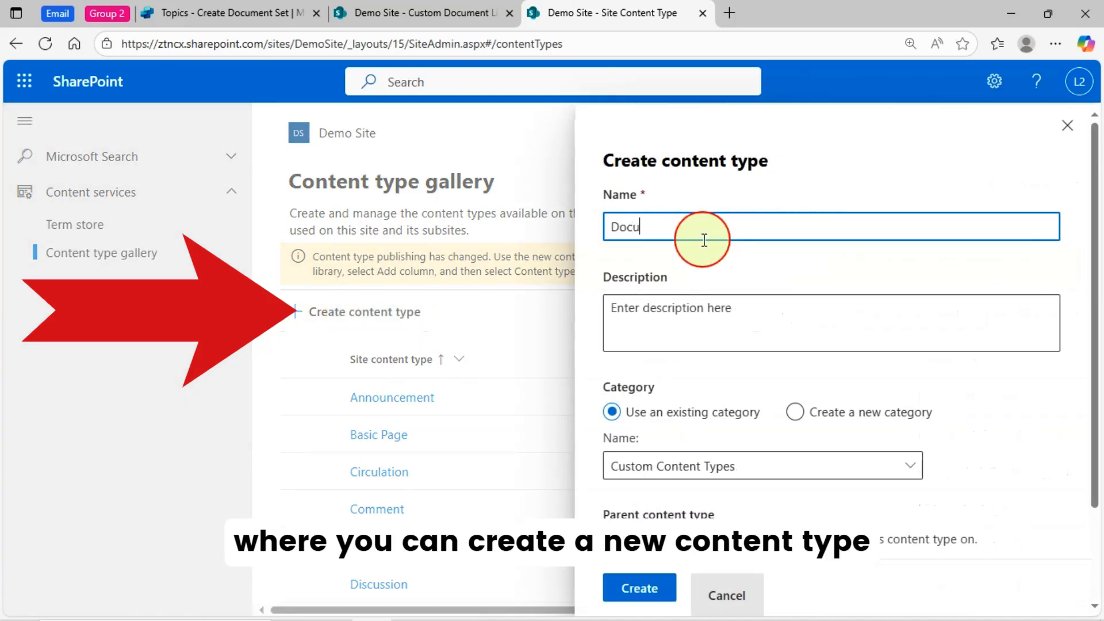
{"action": "type", "text": "ment"}
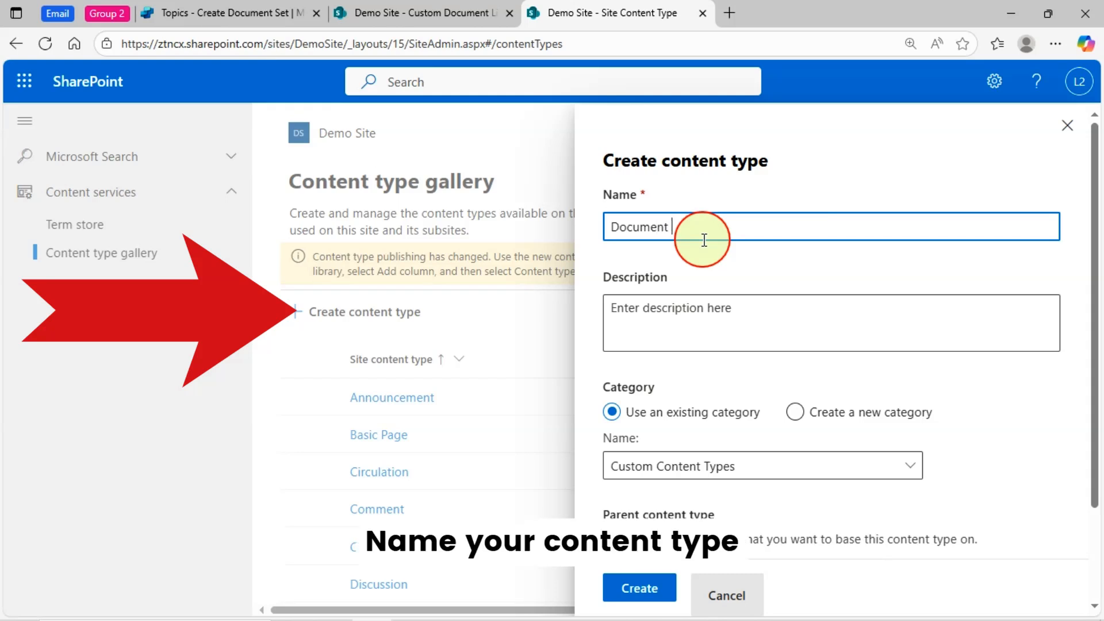
{"action": "type", "text": "Set"}
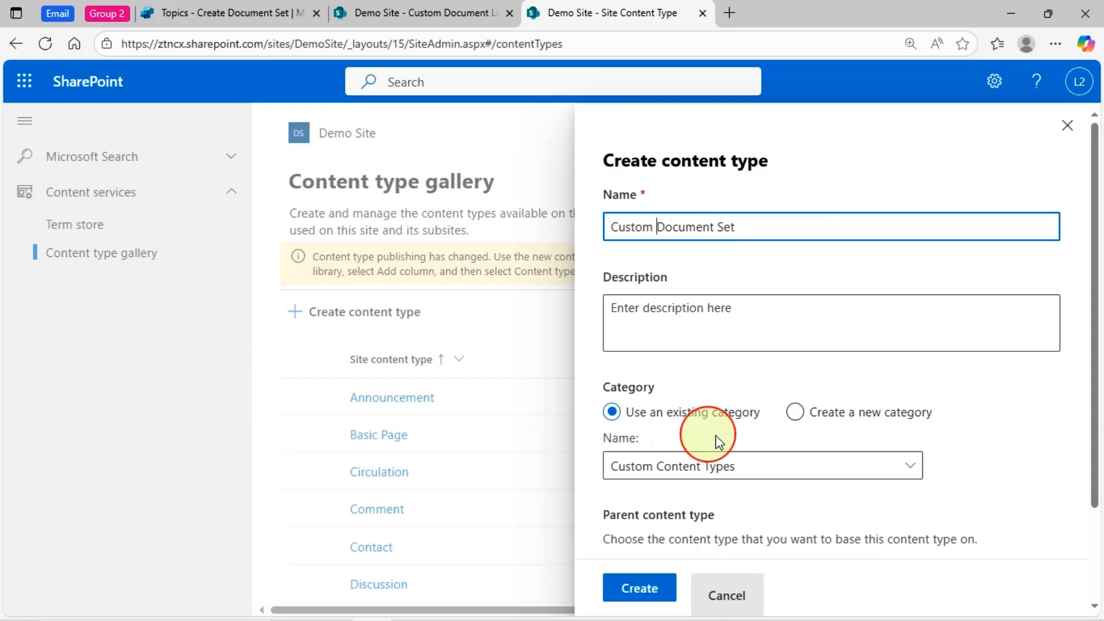
- Set both the category and the parent category of the new content type to Document Set Content Types
{"action": "left_click", "coordinate": [786, 468]}
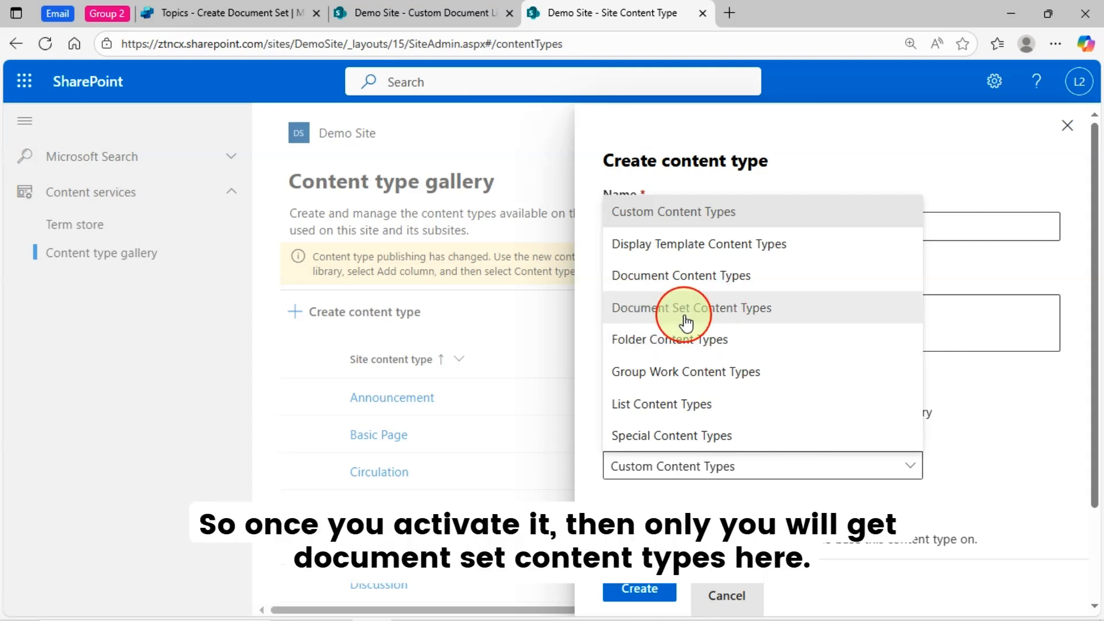
{"action": "left_click", "coordinate": [732, 320]}
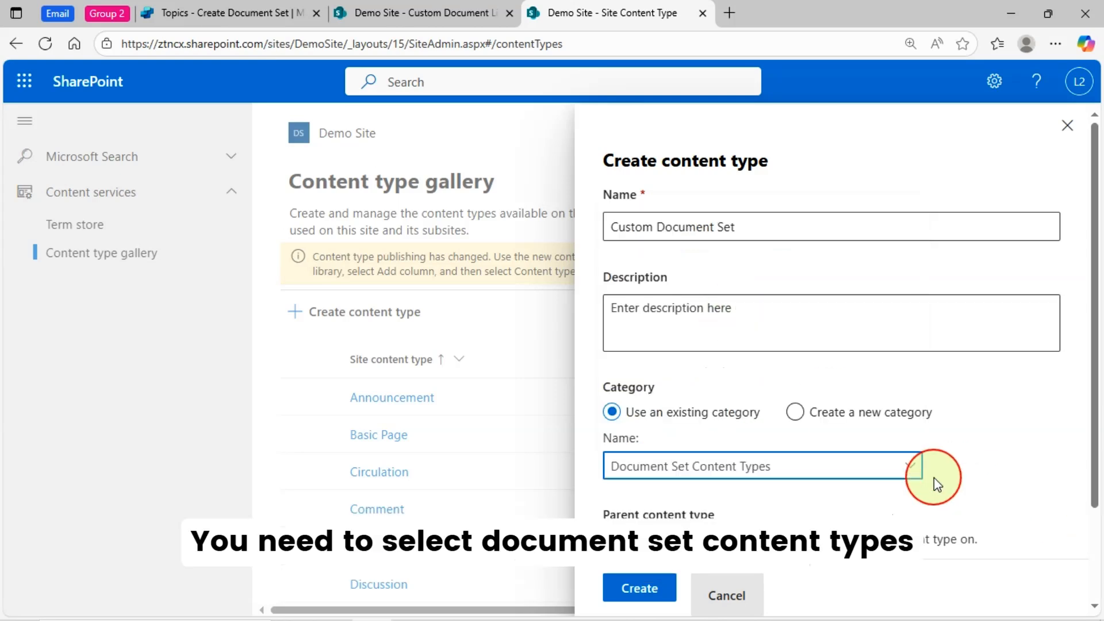
{"action": "scroll", "coordinate": [794, 486], "scroll_direction": "down", "scroll_amount": 2}
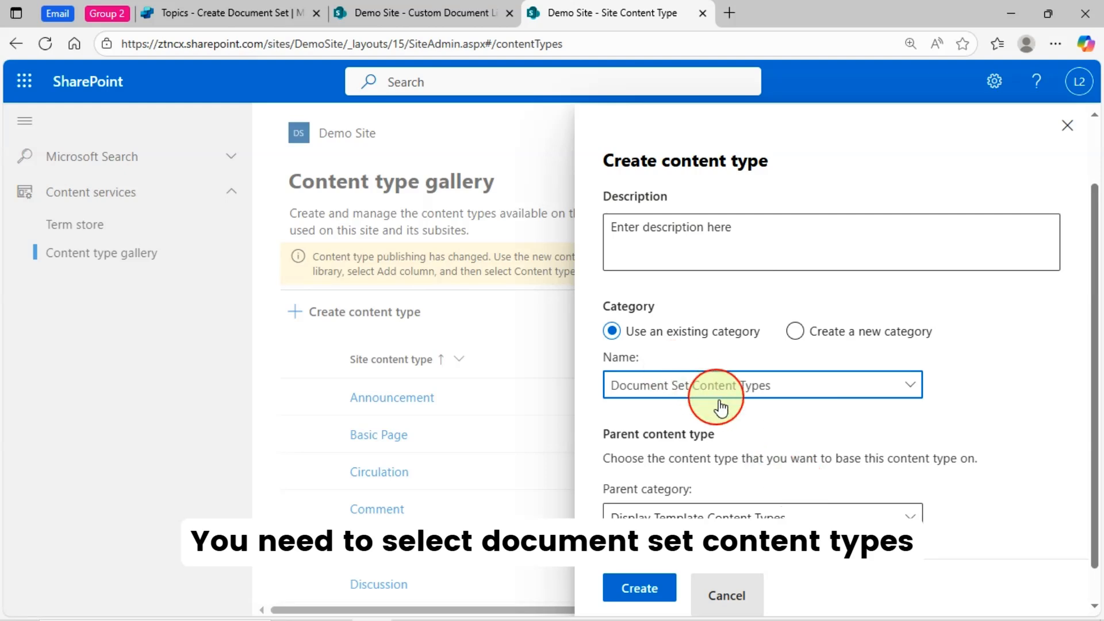
{"action": "scroll", "coordinate": [794, 456], "scroll_direction": "down", "scroll_amount": 1}
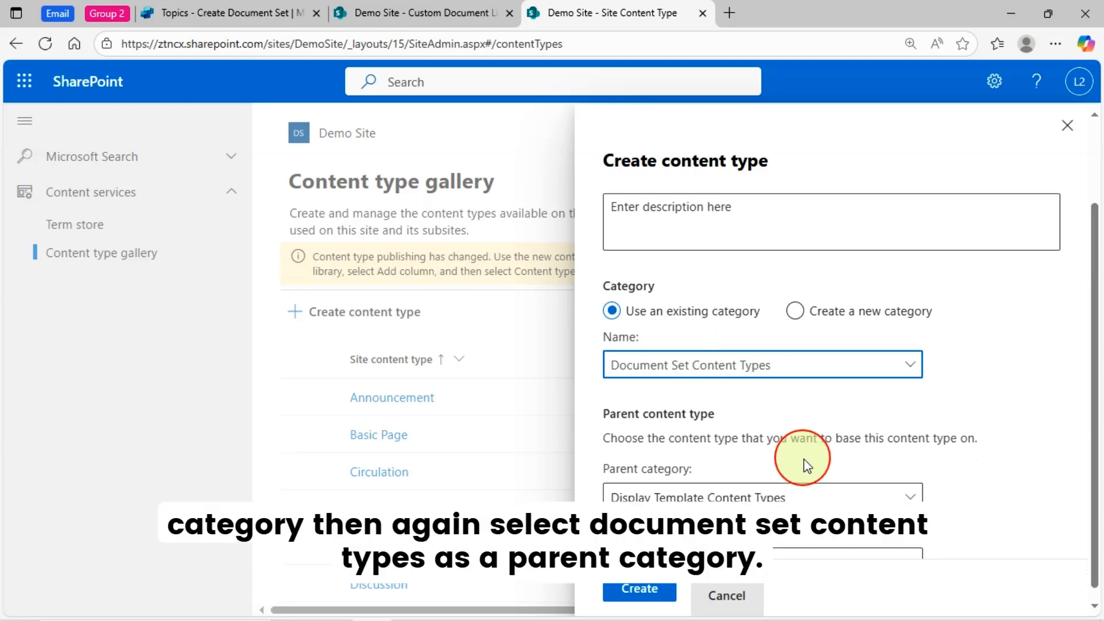
{"action": "left_click", "coordinate": [773, 482]}
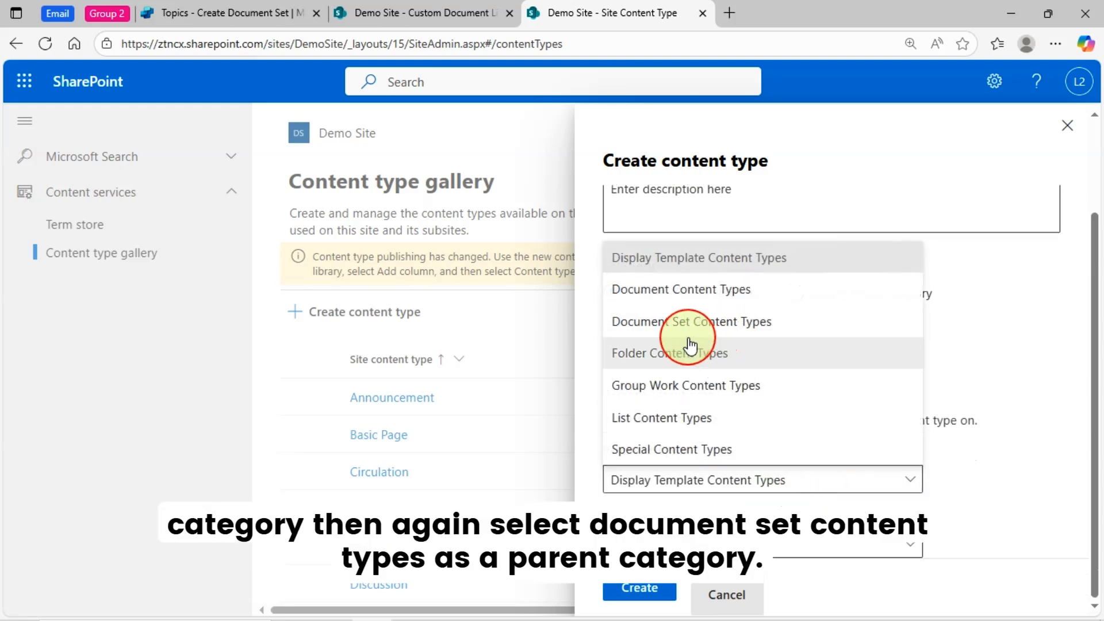
{"action": "left_click", "coordinate": [749, 331]}
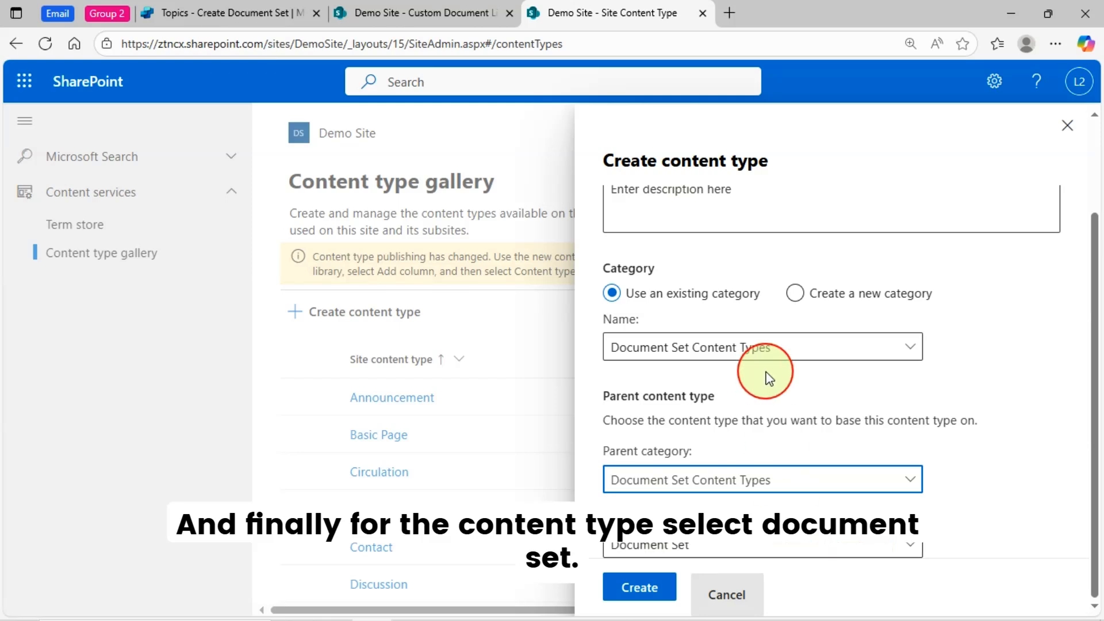
{"action": "scroll", "coordinate": [718, 311], "scroll_direction": "up", "scroll_amount": 2}
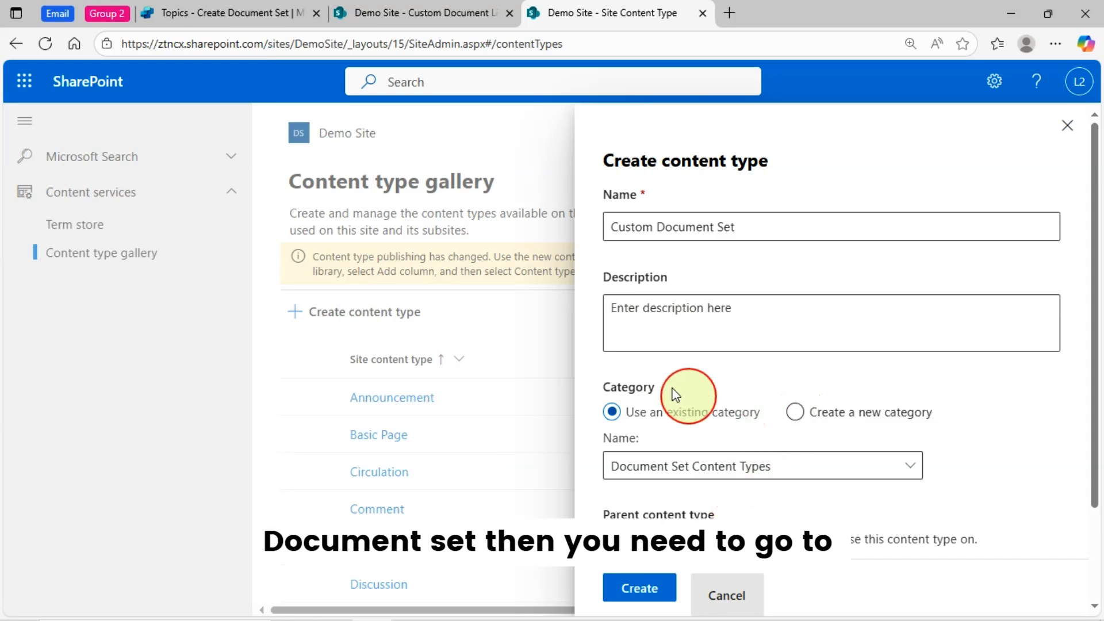
- Go back to the Custom Document Library and open its full library settings page
{"action": "left_click", "coordinate": [437, 13]}
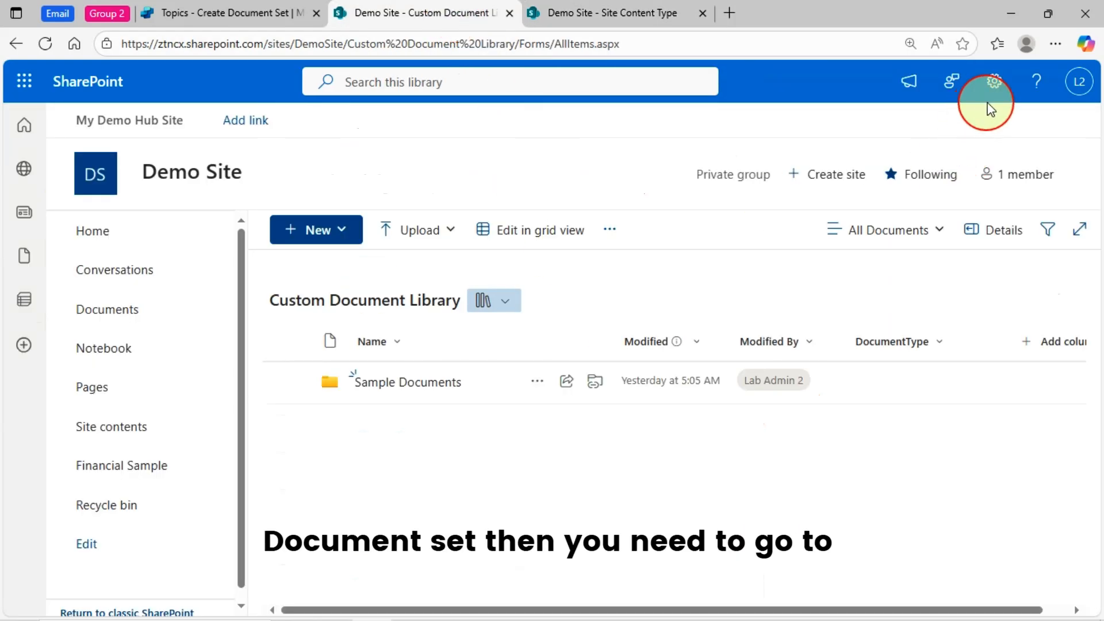
{"action": "left_click", "coordinate": [994, 81]}
{"action": "left_click", "coordinate": [878, 281]}
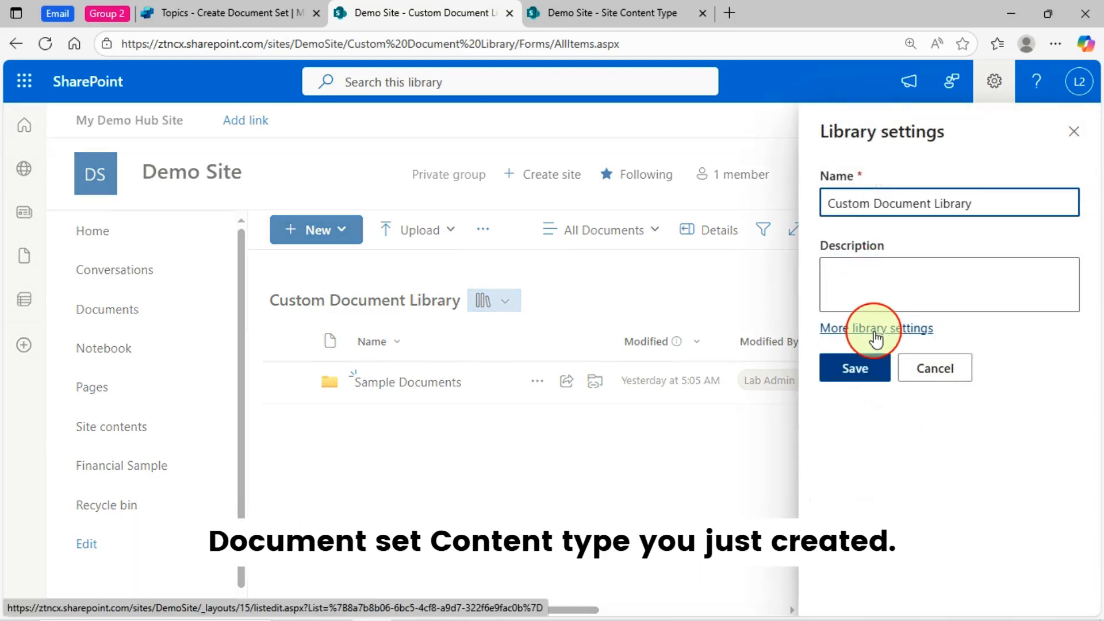
{"action": "left_click", "coordinate": [876, 336]}
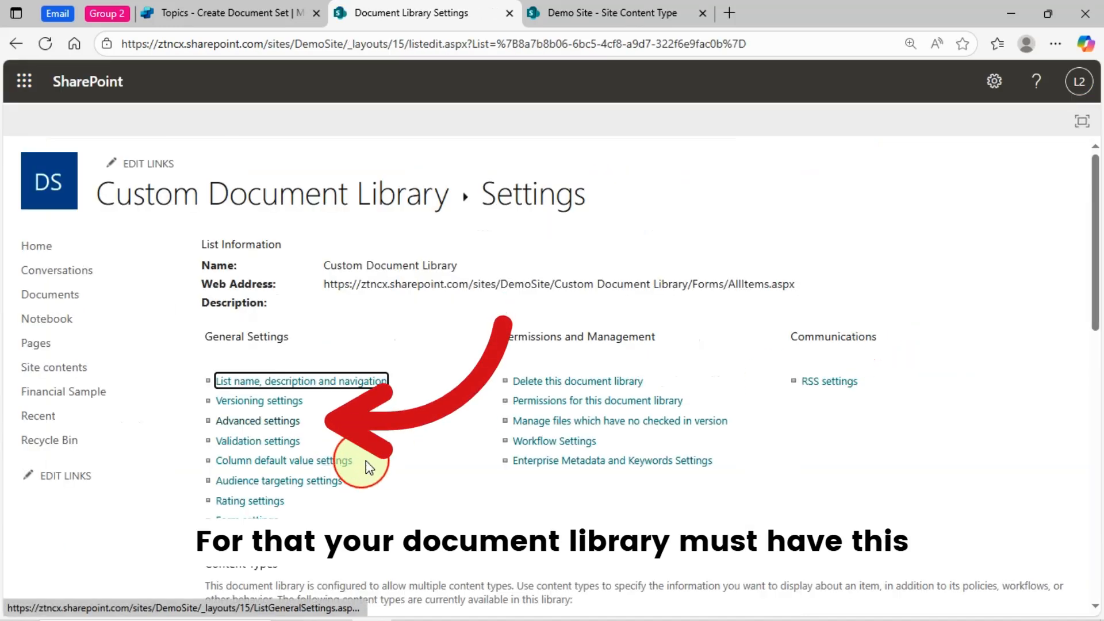
- Check the option for allowing management of content types in the library's advanced settings and return to the library settings
{"action": "scroll", "coordinate": [456, 419], "scroll_direction": "down", "scroll_amount": 3}
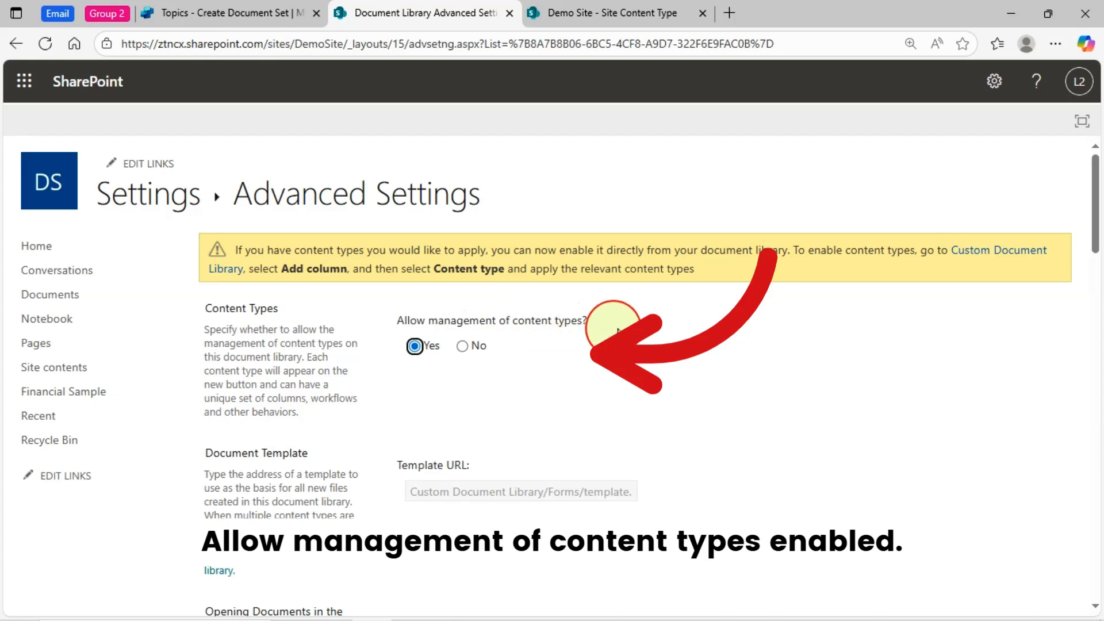
{"action": "left_click", "coordinate": [428, 357]}
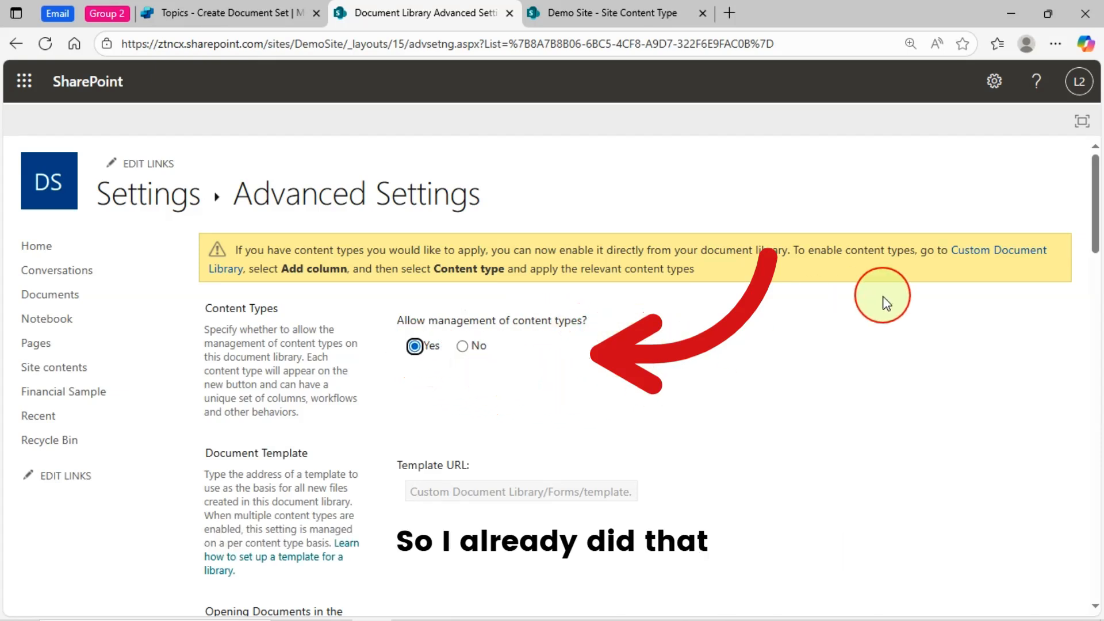
{"action": "left_click", "coordinate": [175, 204]}
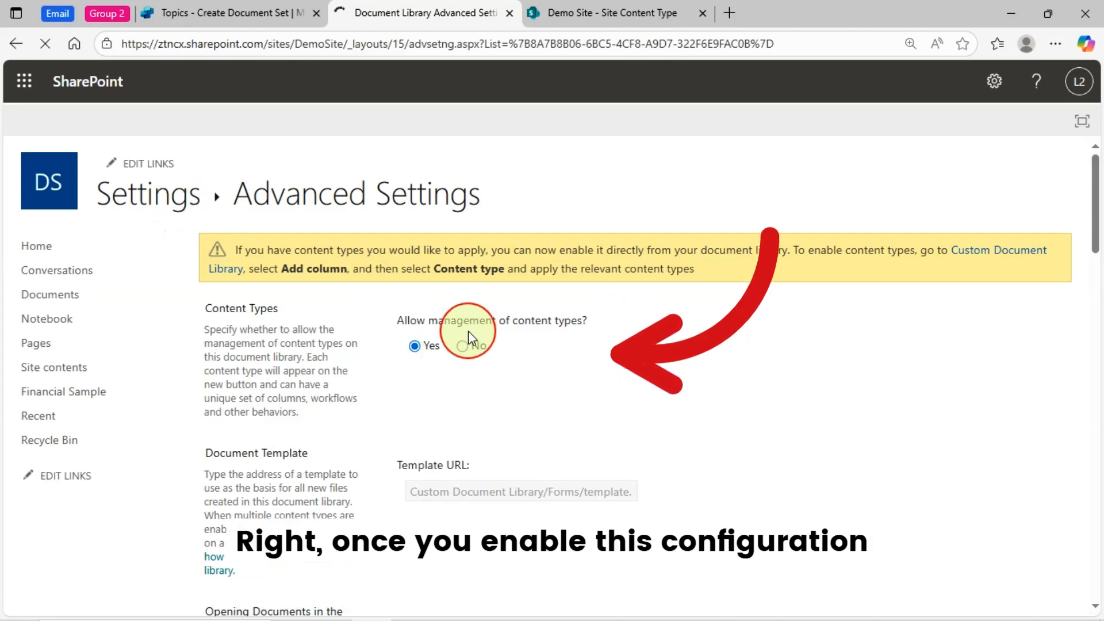
{"action": "left_click", "coordinate": [428, 340]}
- Open the page for adding existing site content types to the library and filter the available ones by Document Set Content Types
{"action": "scroll", "coordinate": [488, 445], "scroll_direction": "down", "scroll_amount": 5}
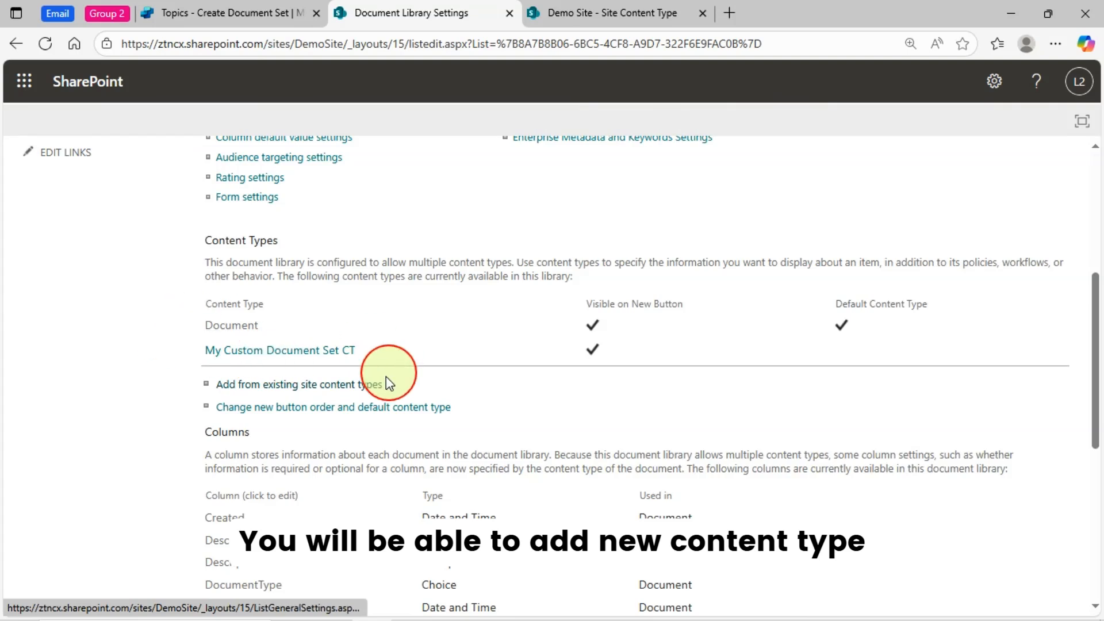
{"action": "left_click", "coordinate": [337, 387]}
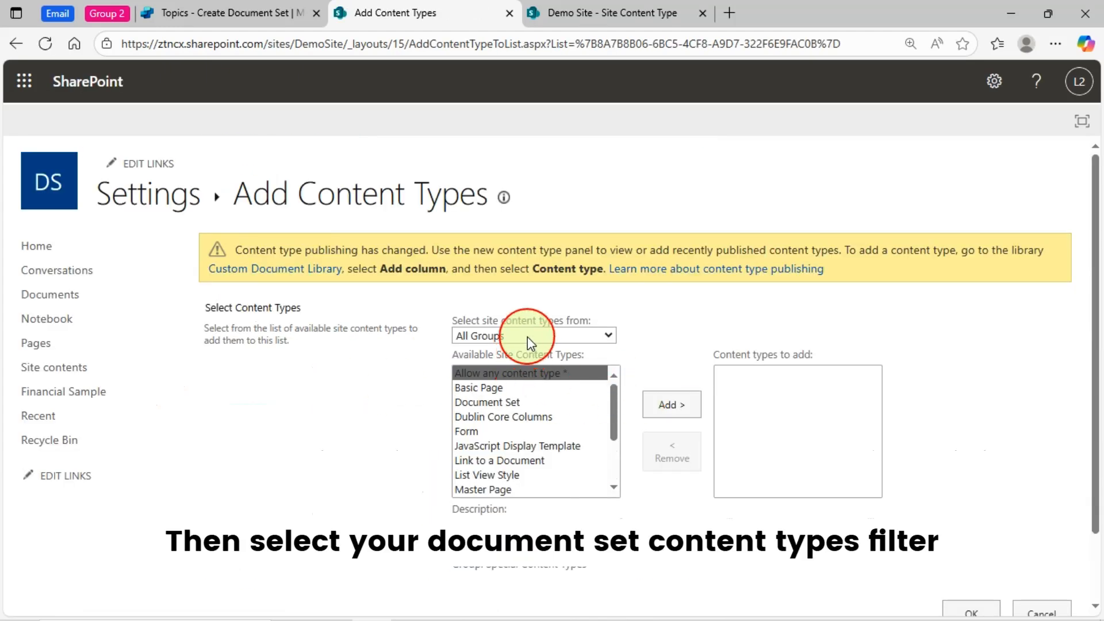
{"action": "left_click", "coordinate": [527, 336]}
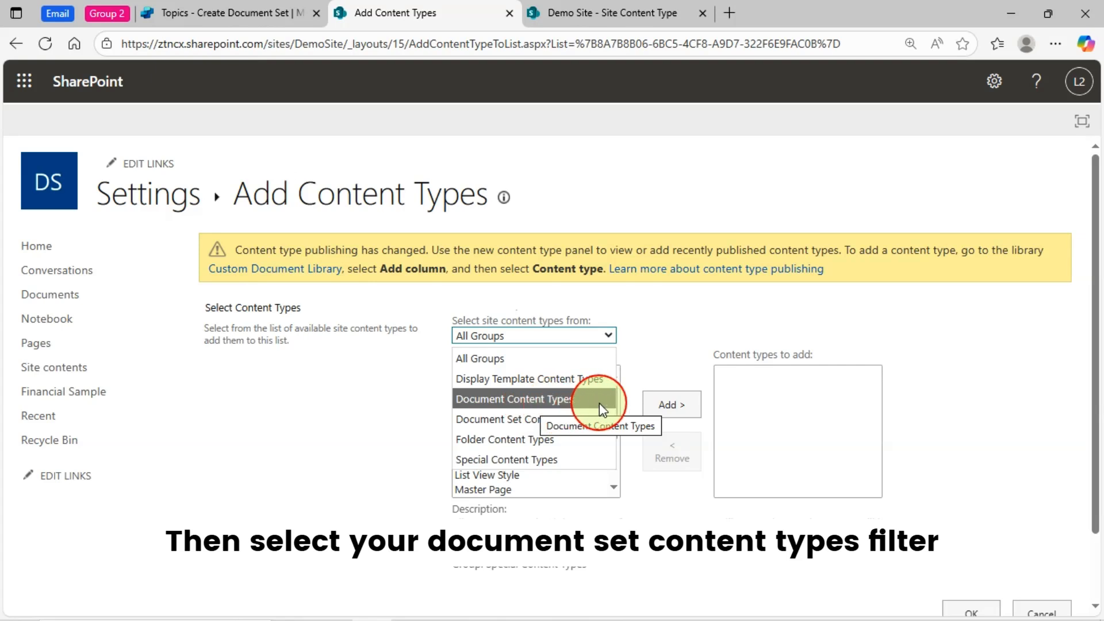
{"action": "left_click", "coordinate": [512, 419]}
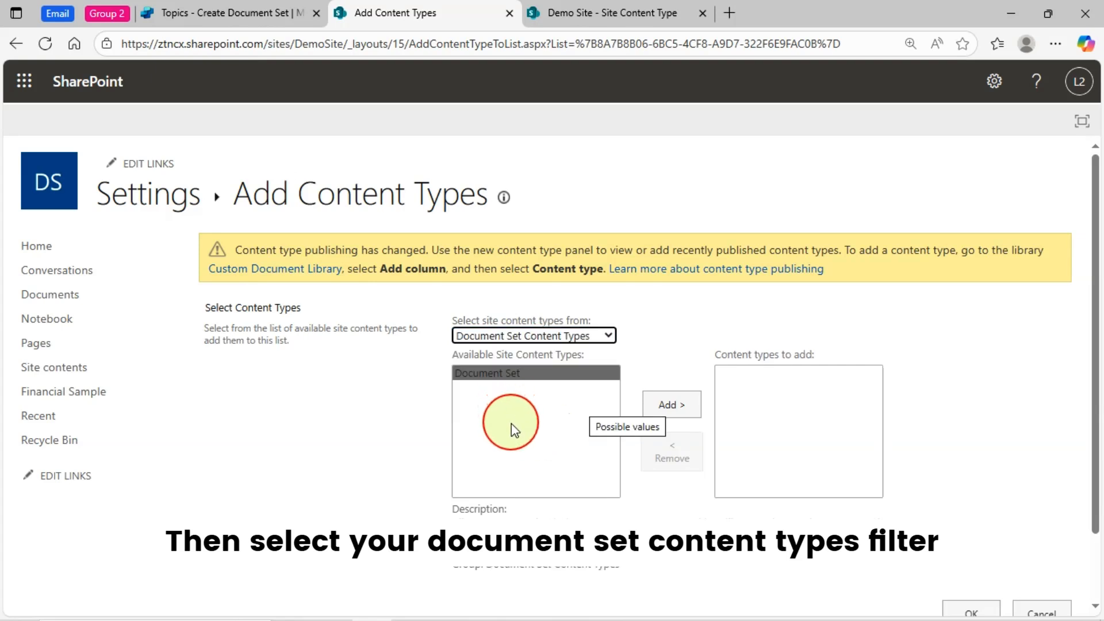
{"action": "left_click", "coordinate": [534, 338]}
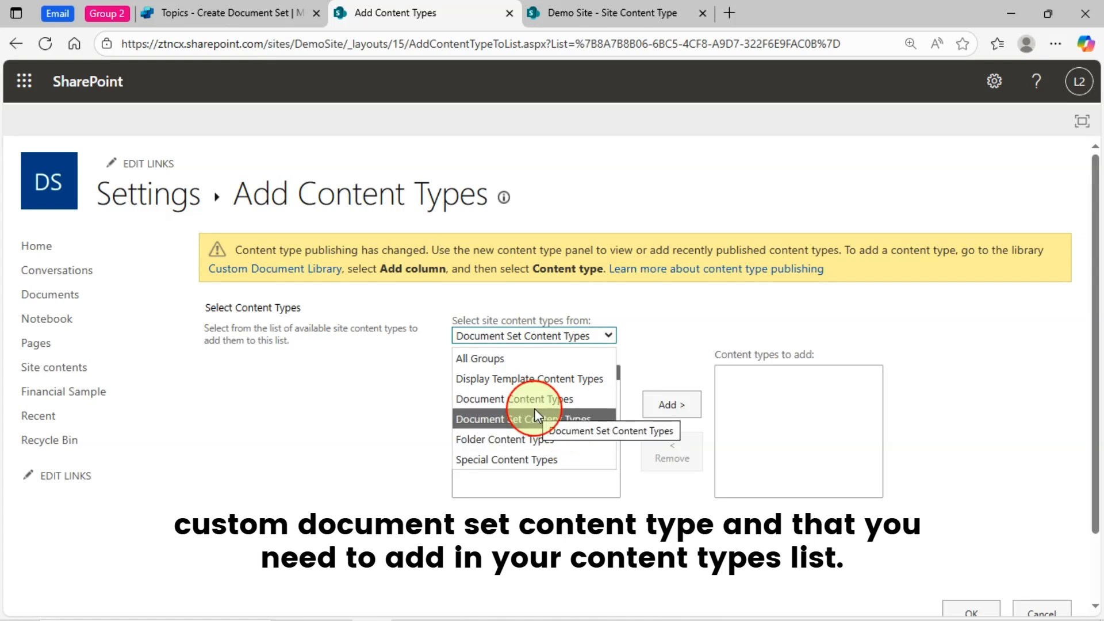
{"action": "left_click", "coordinate": [610, 378]}
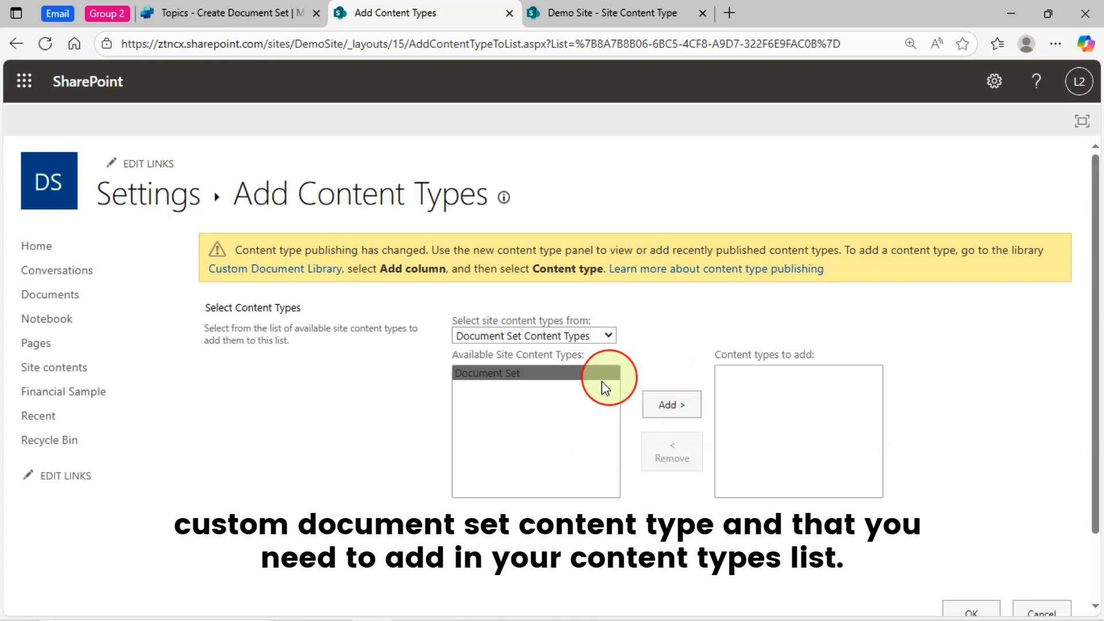
{"action": "left_click", "coordinate": [674, 457]}
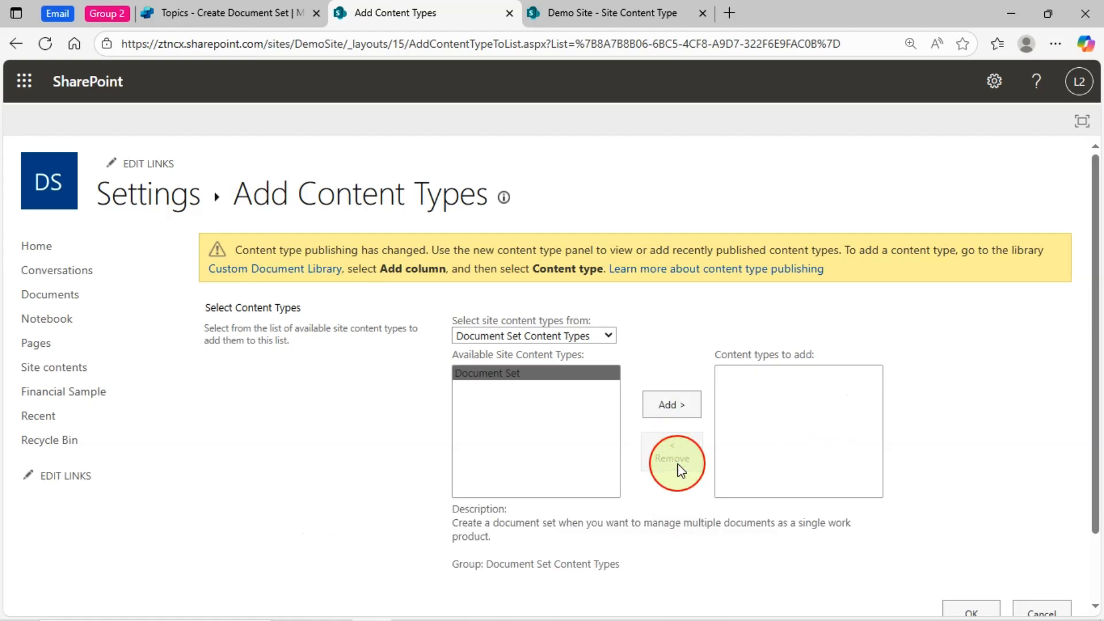
- Open the library's My Custom Document Set CT content type and bring the ctype ID at the end of its URL into view
{"action": "scroll", "coordinate": [575, 437], "scroll_direction": "down", "scroll_amount": 2}
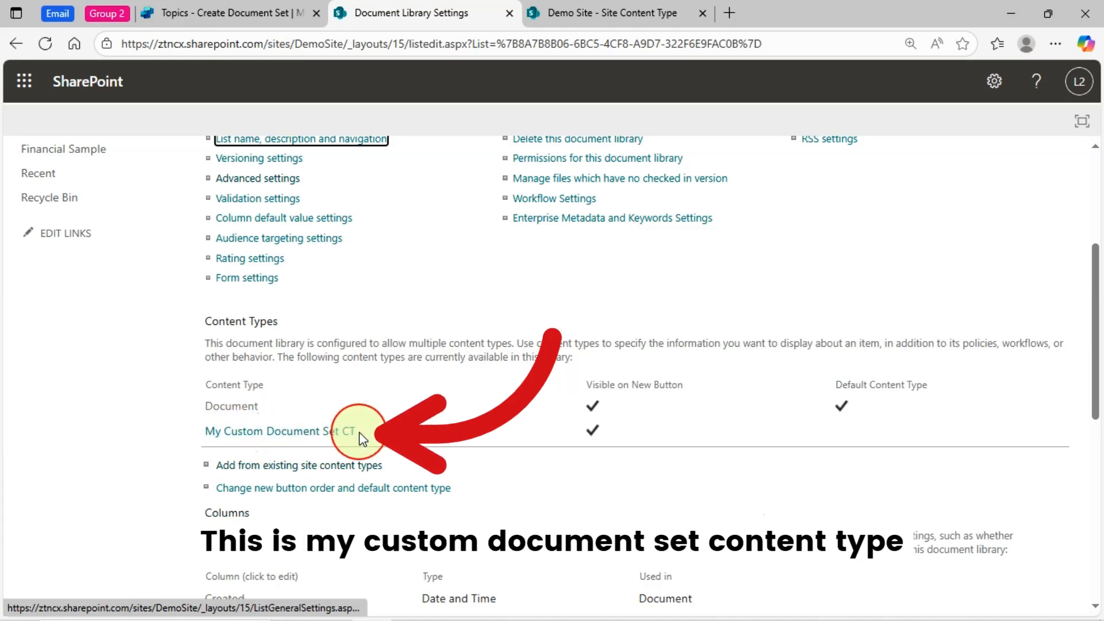
{"action": "left_click", "coordinate": [330, 435]}
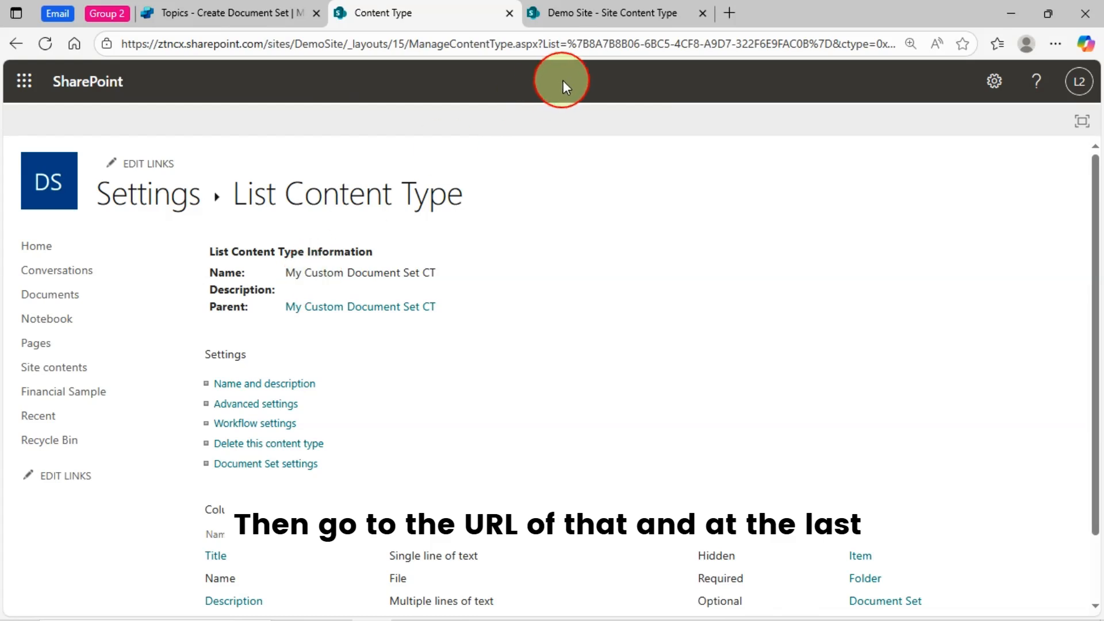
{"action": "left_click", "coordinate": [586, 45]}
{"action": "left_click", "coordinate": [588, 45]}
{"action": "key", "text": "End"}
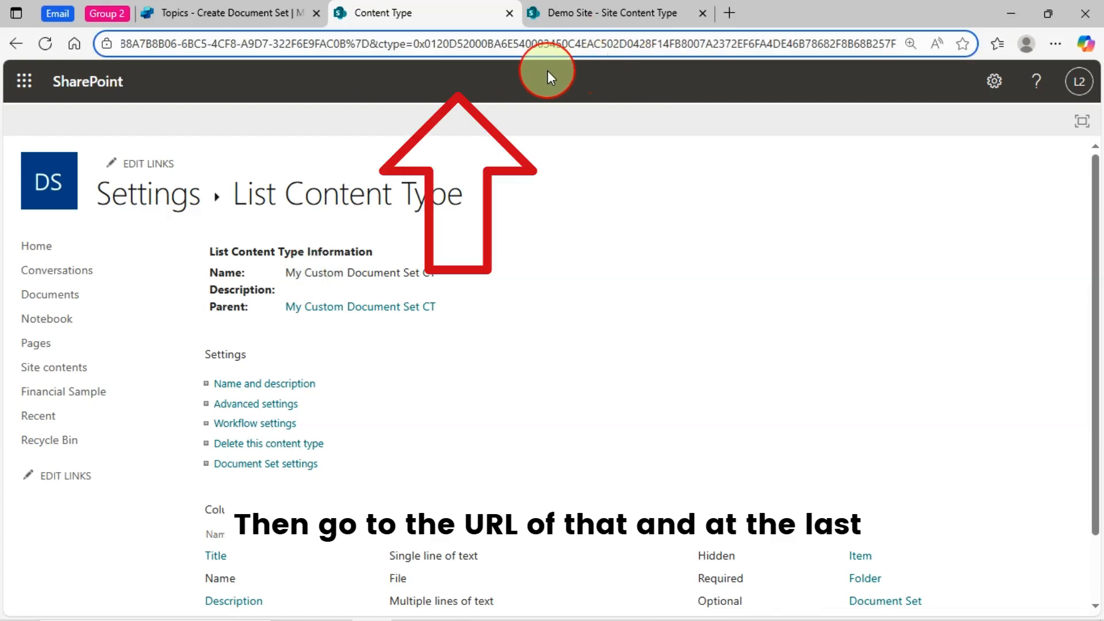
- Select the content type ID following ctype= at the end of the page's URL
{"action": "left_click", "coordinate": [413, 44], "text": "shift"}
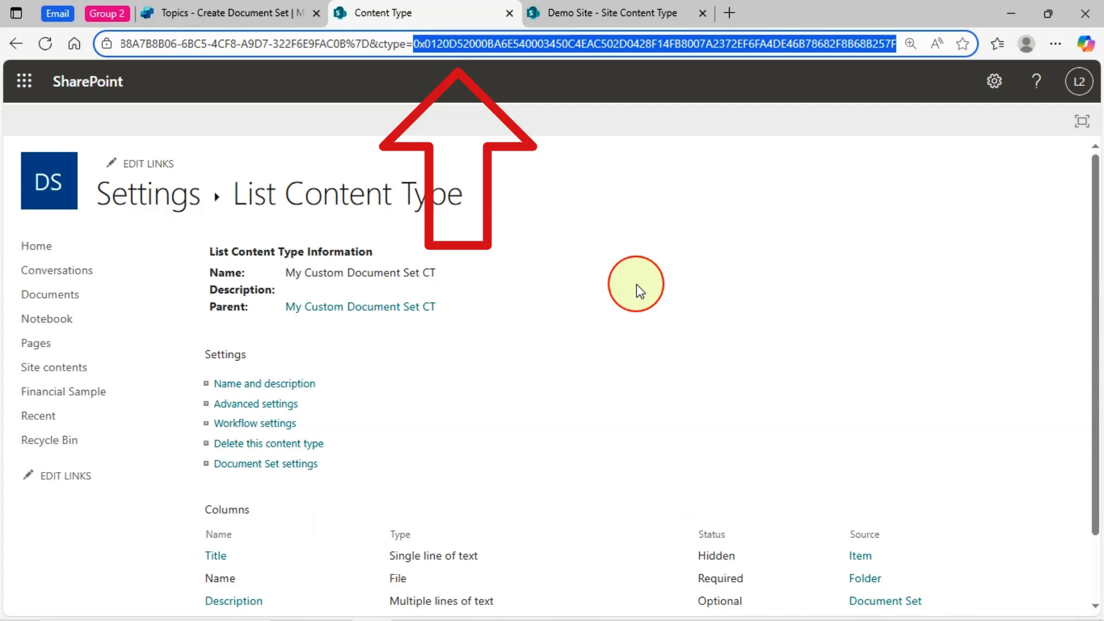
- Switch to Copilot Studio and send the greeting "Hi" to the Create Document Set agent in its test chat
{"action": "left_click", "coordinate": [242, 13]}
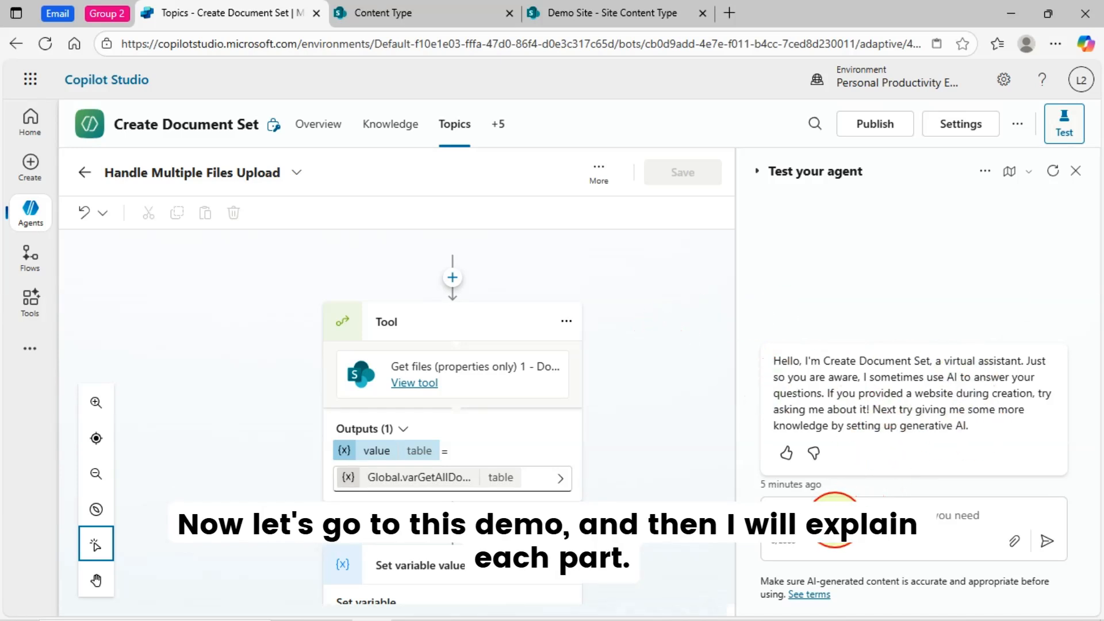
{"action": "left_click", "coordinate": [836, 520]}
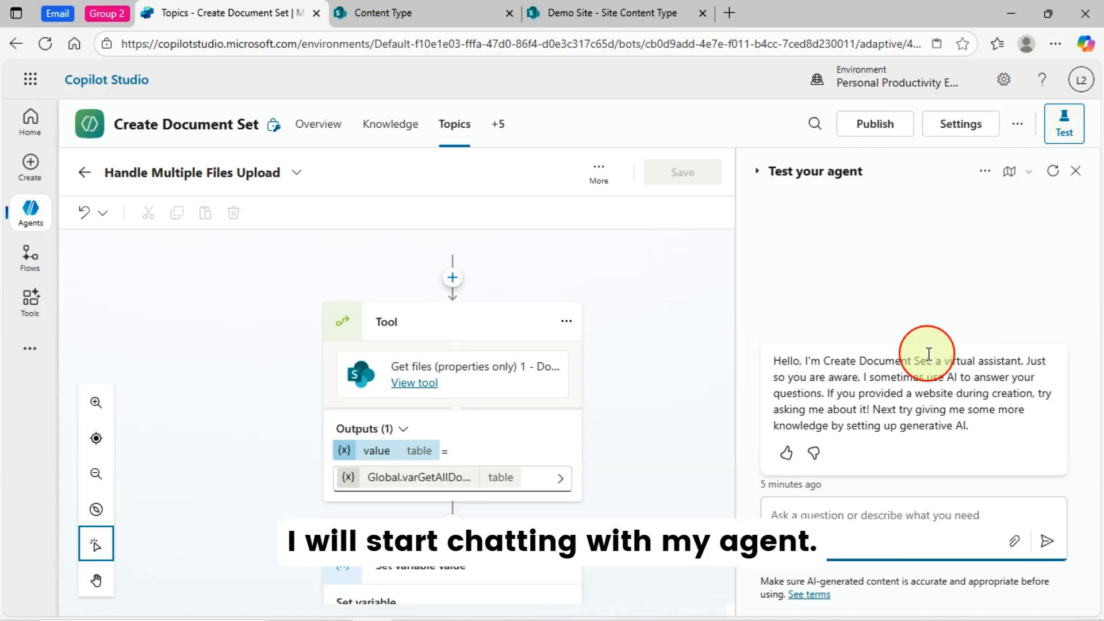
{"action": "type", "text": "Hi"}
{"action": "key", "text": "Return"}
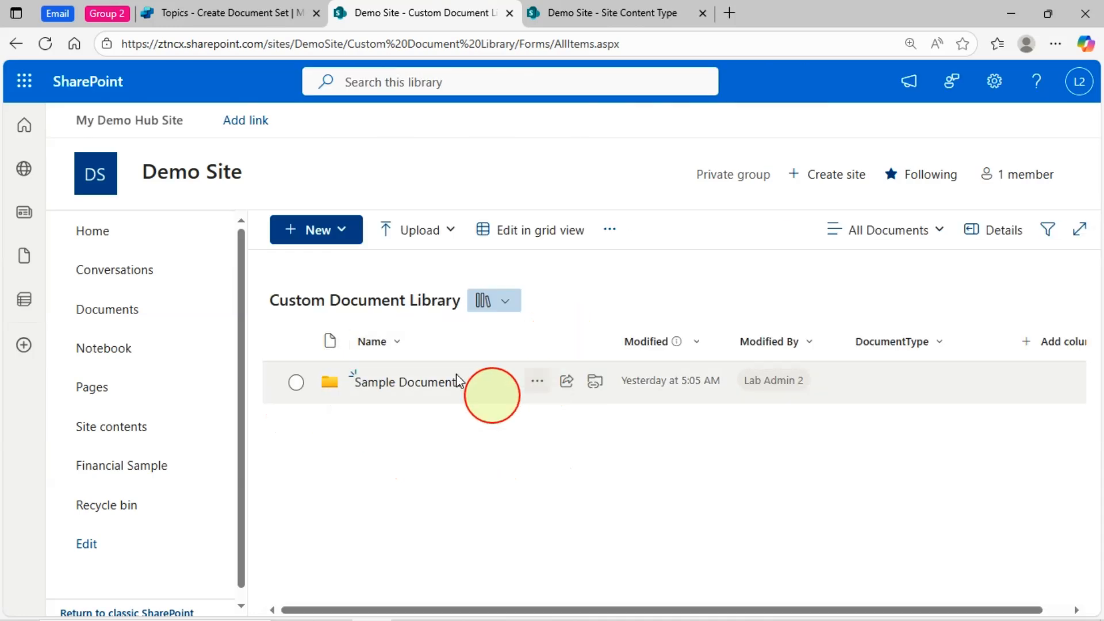
- Go back to Copilot Studio and send the test agent the request: Create this document set: "TEST001"
{"action": "left_click", "coordinate": [220, 17]}
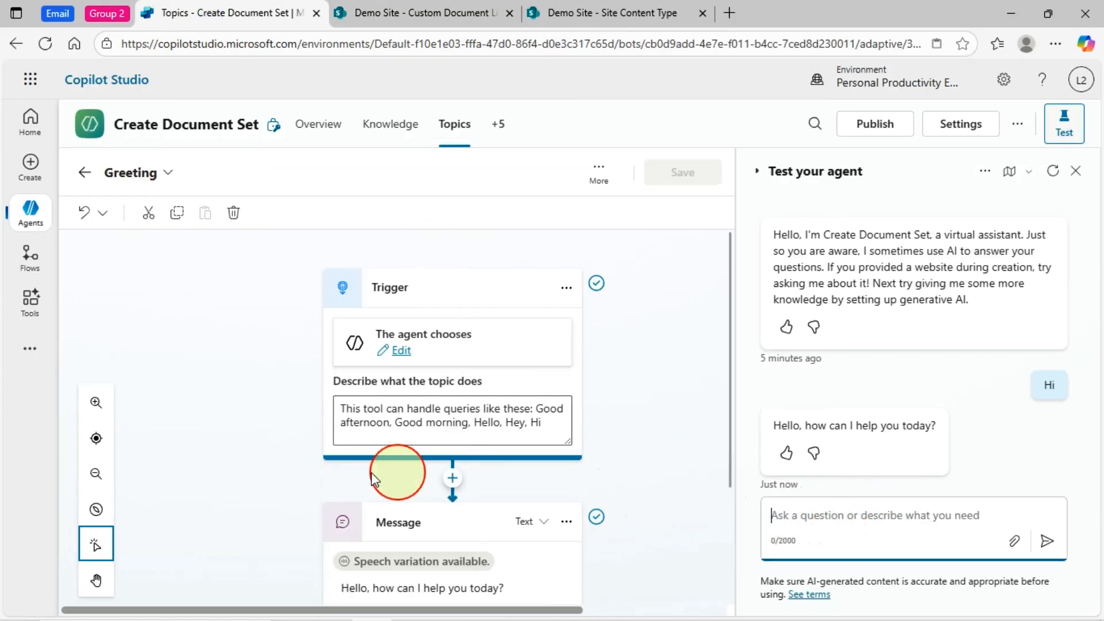
{"action": "type", "text": "Create this document"}
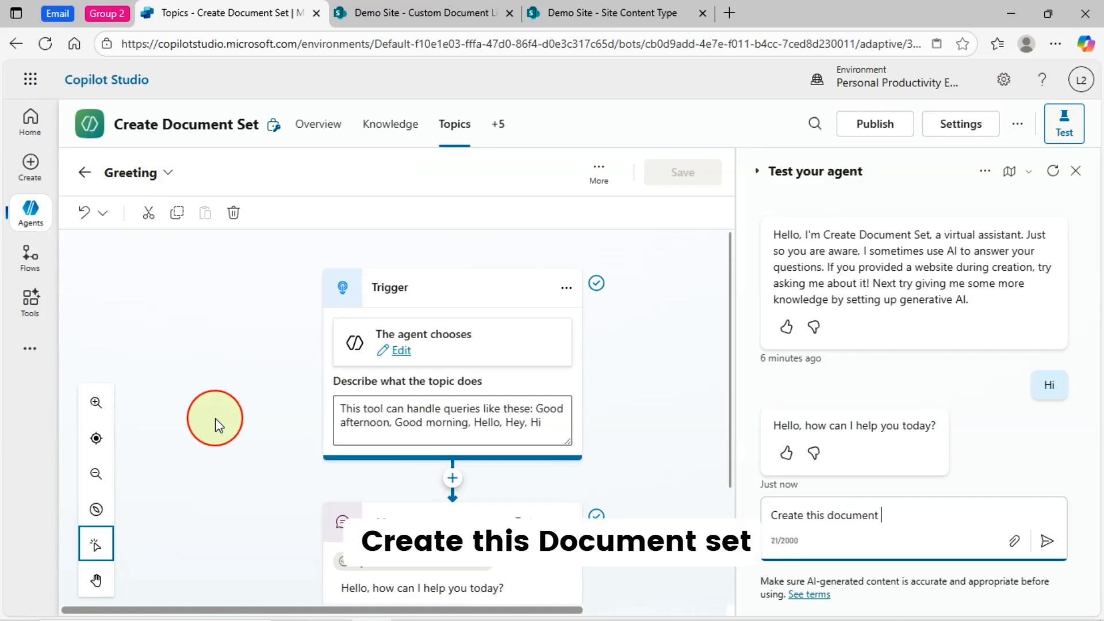
{"action": "type", "text": " set:"}
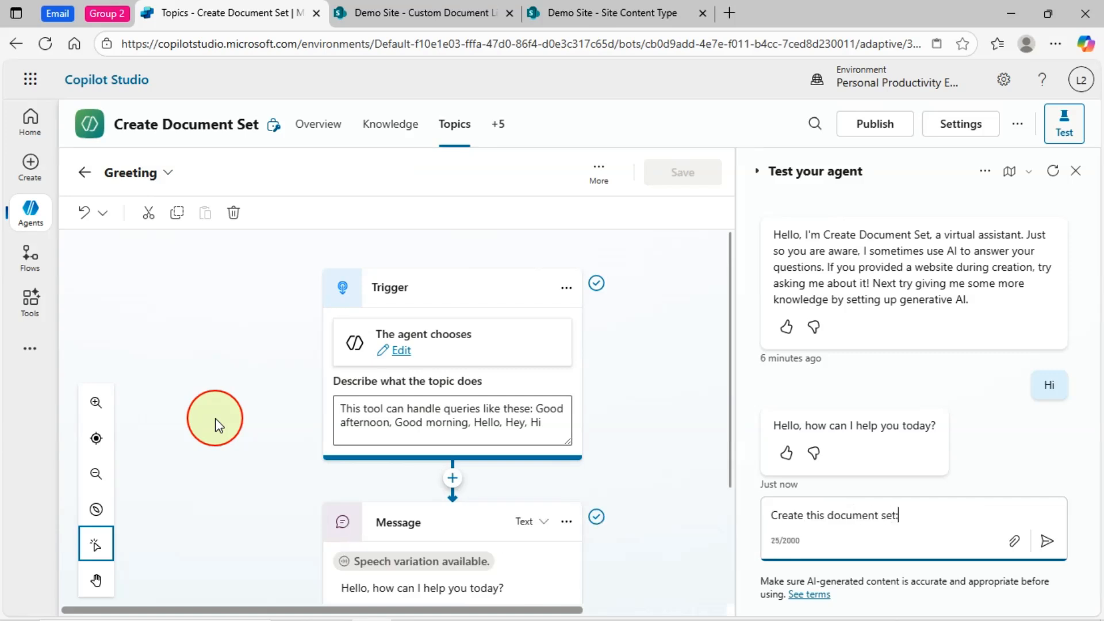
{"action": "type", "text": " \"TEST0"}
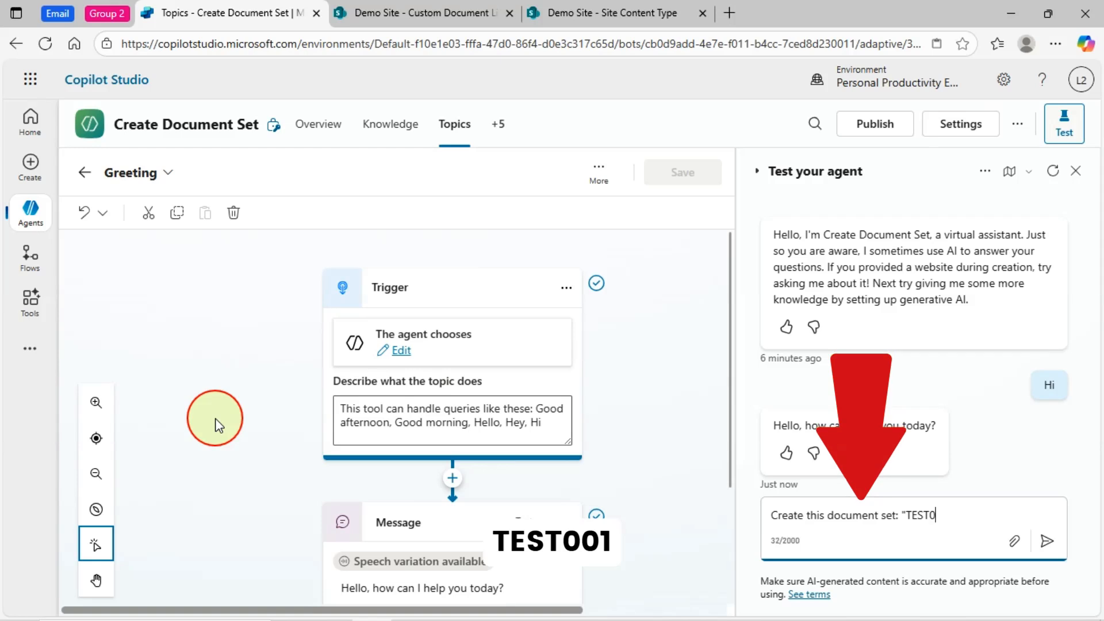
{"action": "type", "text": "01\""}
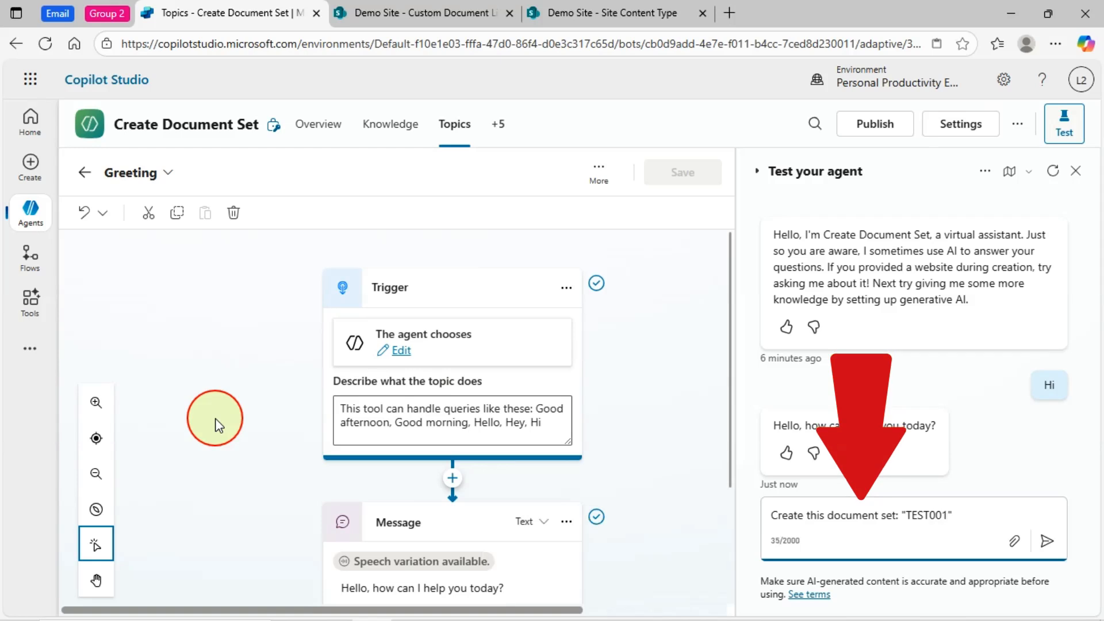
{"action": "key", "text": "Return"}
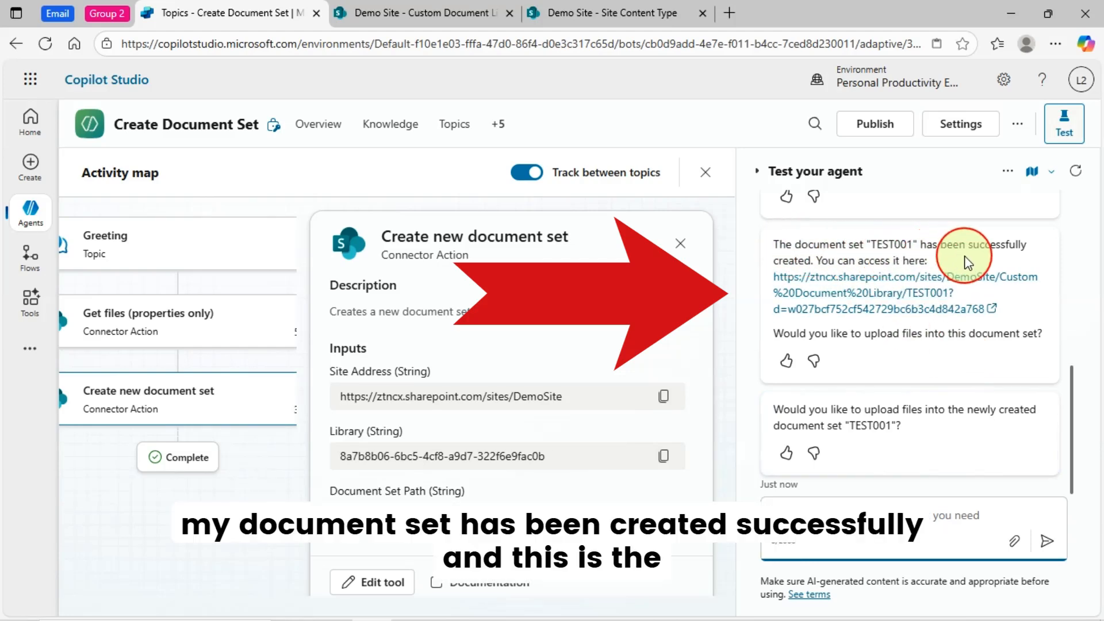
- Open the link to the TEST001 document set from the agent's reply and check it in the Custom Document Library
{"action": "left_click", "coordinate": [909, 305]}
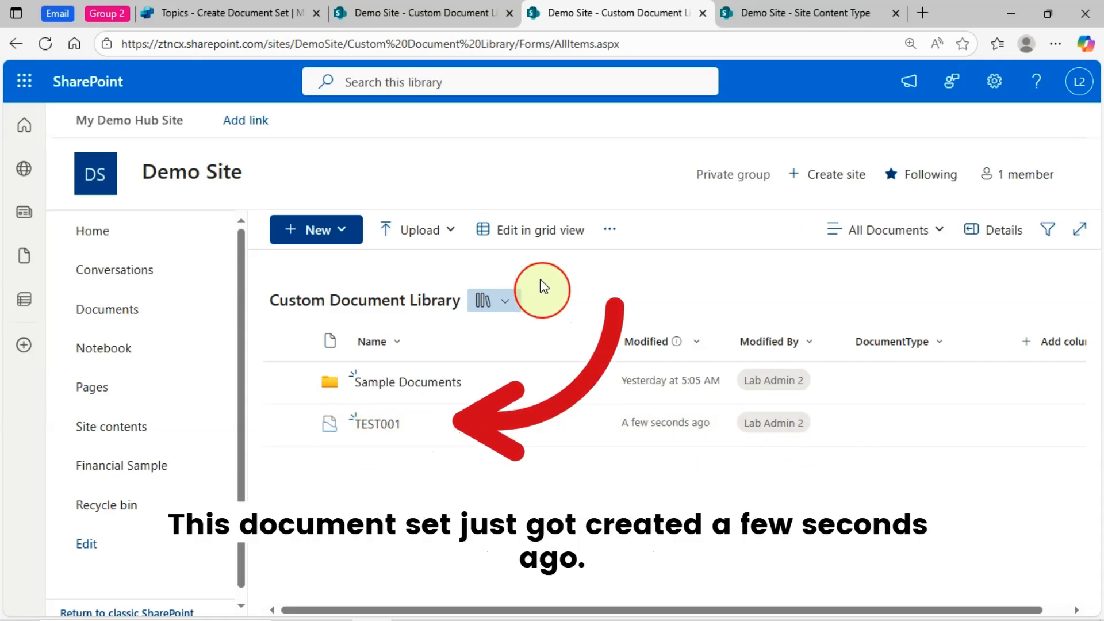
{"action": "left_click", "coordinate": [440, 11]}
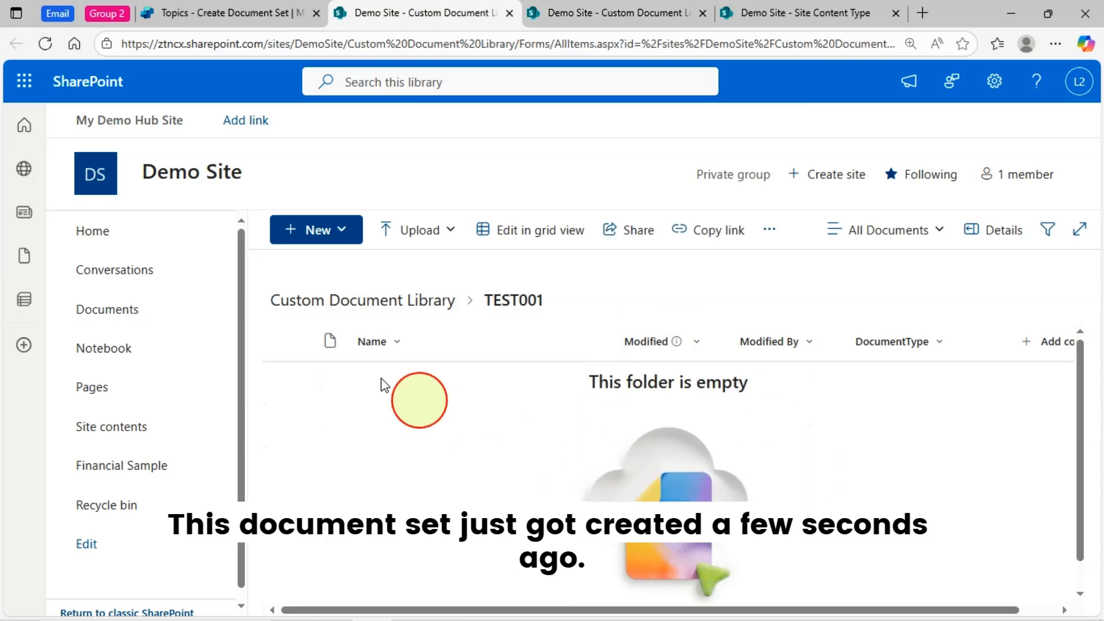
- Return to Copilot Studio, answer "Yes" to the agent's offer to upload files, and look through the Handle Multiple Files Upload topic
{"action": "left_click", "coordinate": [264, 13]}
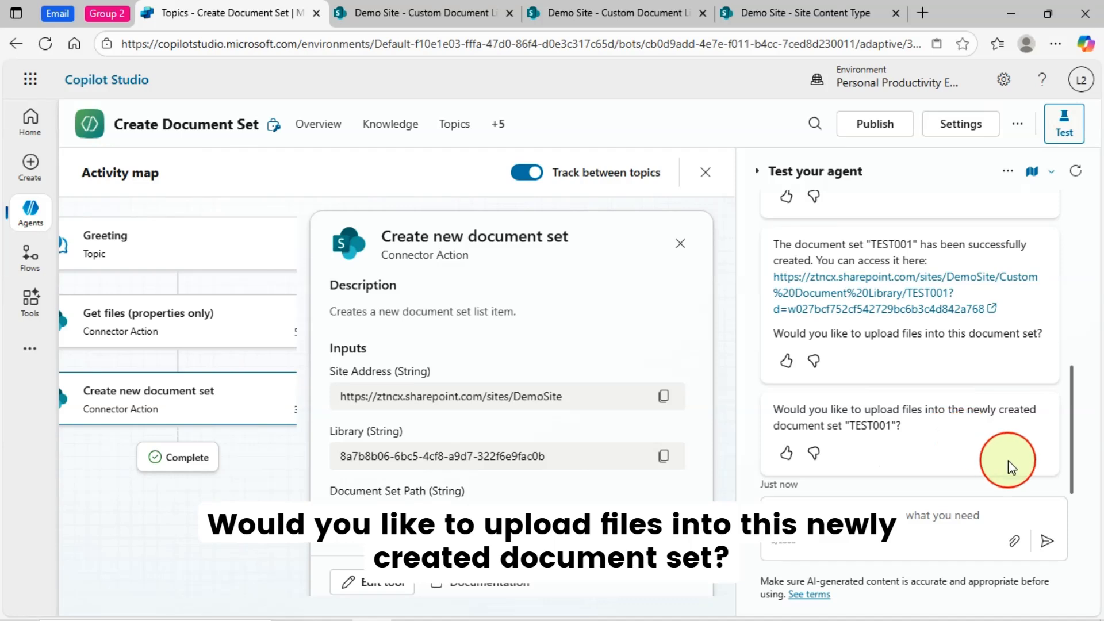
{"action": "left_click", "coordinate": [850, 515]}
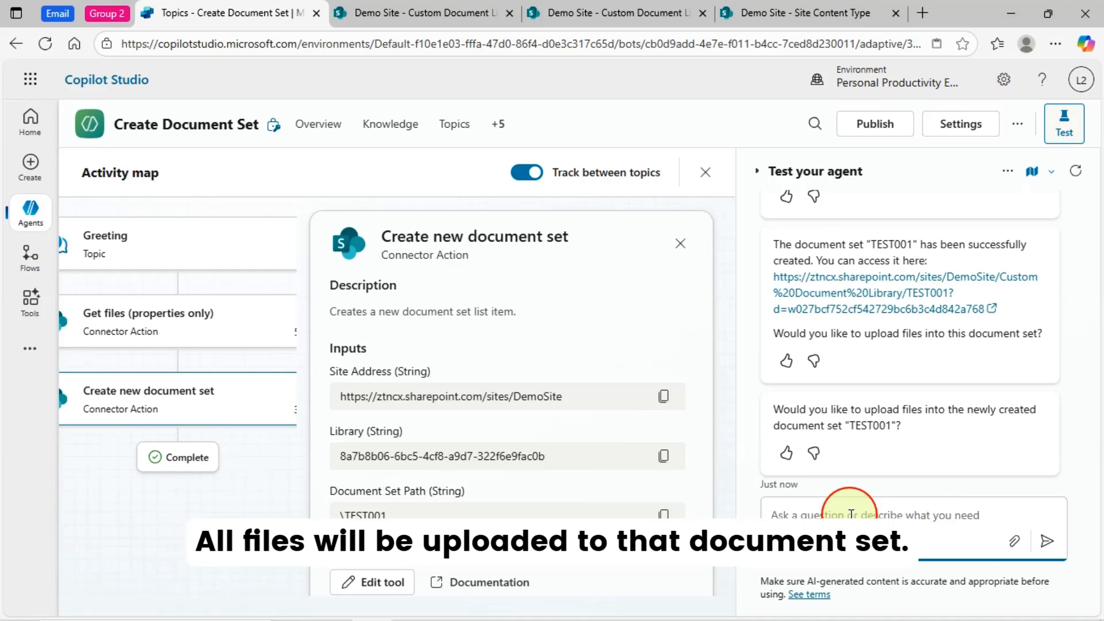
{"action": "type", "text": "Yes"}
{"action": "key", "text": "Return"}
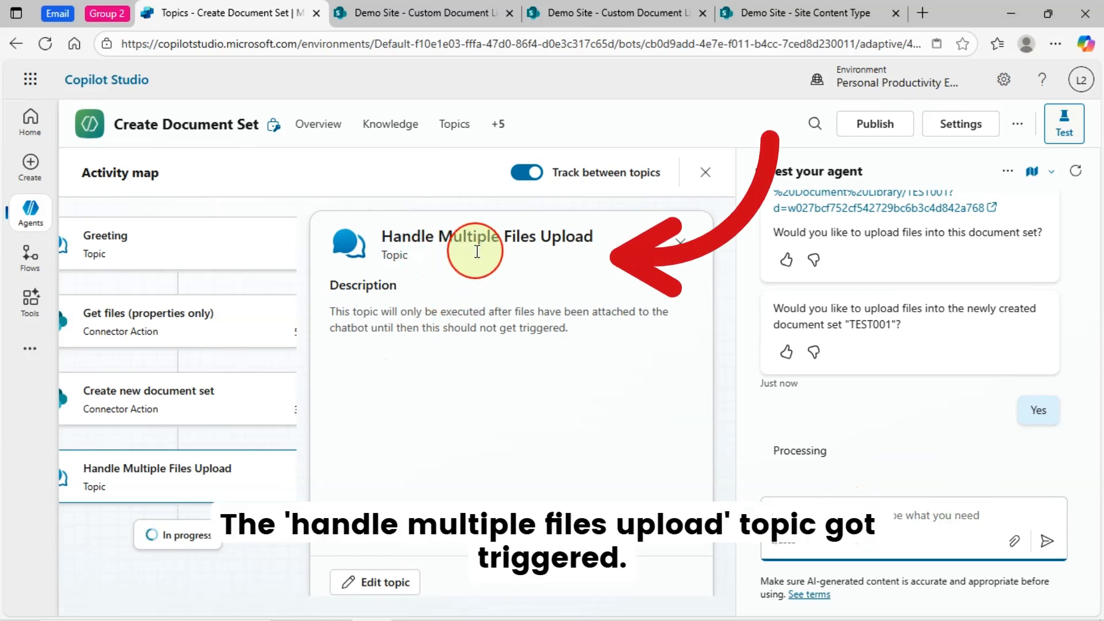
{"action": "left_click", "coordinate": [574, 296]}
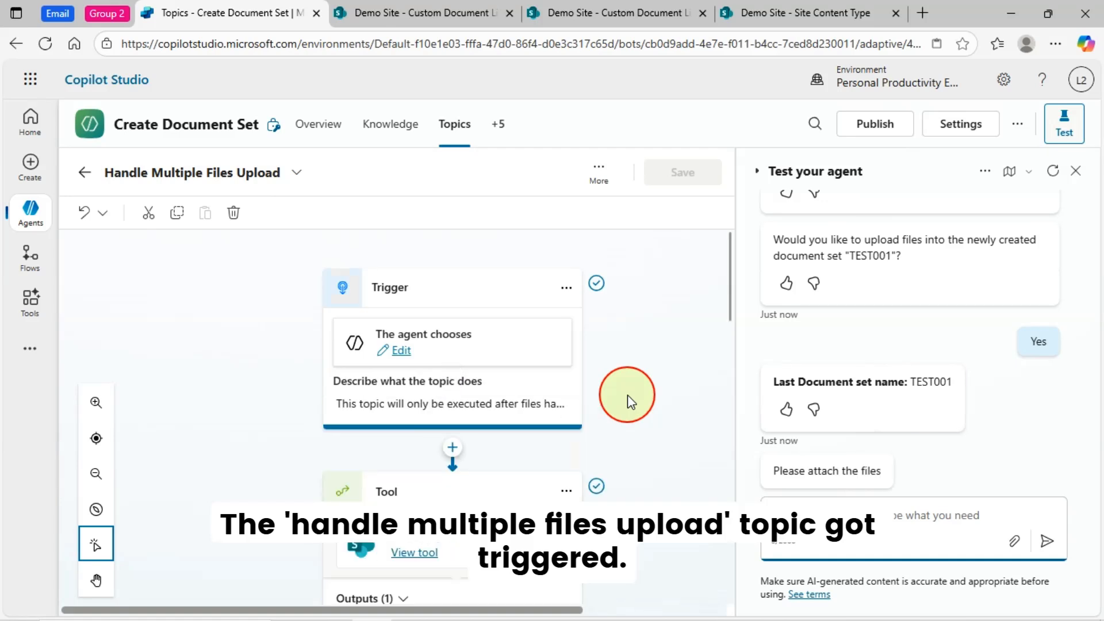
{"action": "scroll", "coordinate": [644, 403], "scroll_direction": "down", "scroll_amount": 10}
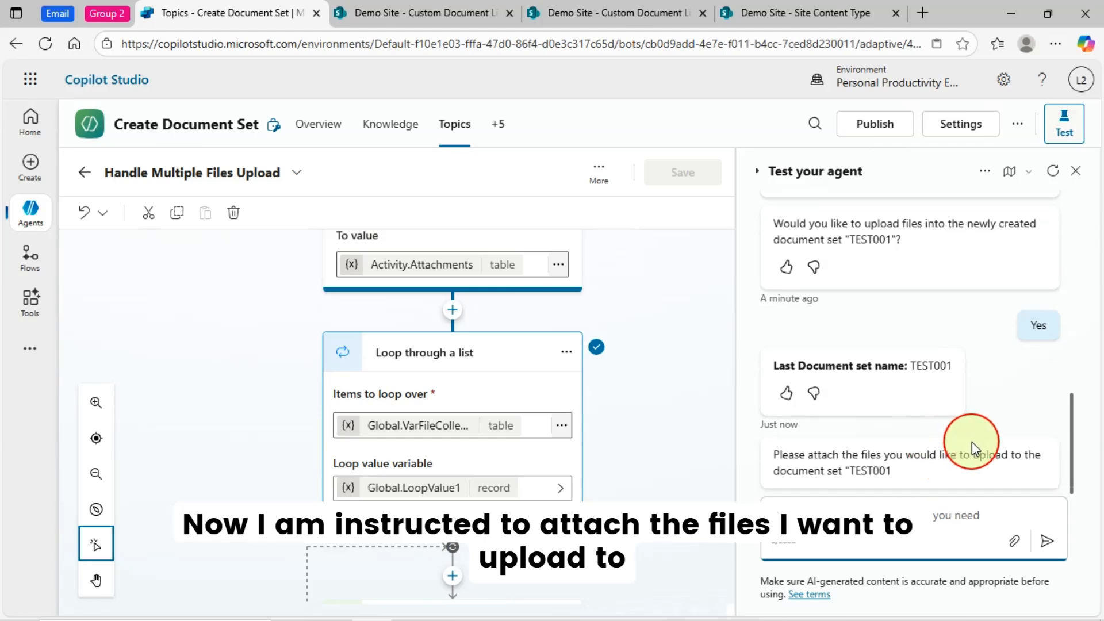
- Attach Copilot File Upload Demo 1, 2 and 3 to the test chat and send them with the message "Upload these files"
{"action": "left_click", "coordinate": [1014, 541]}
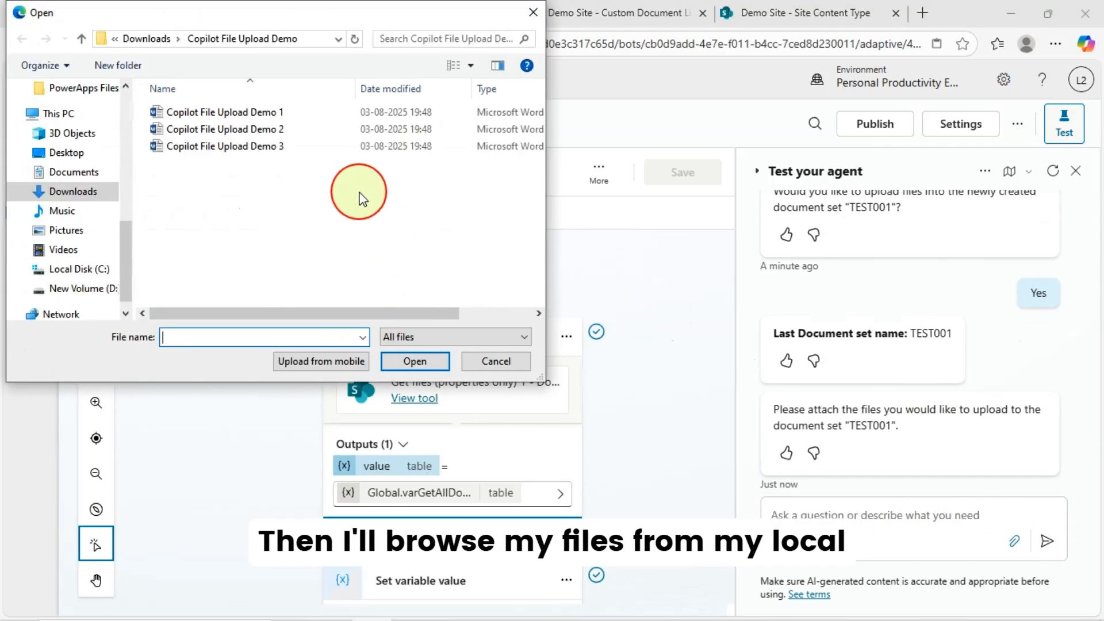
{"action": "left_click", "coordinate": [306, 112]}
{"action": "left_click", "coordinate": [303, 128], "text": "ctrl"}
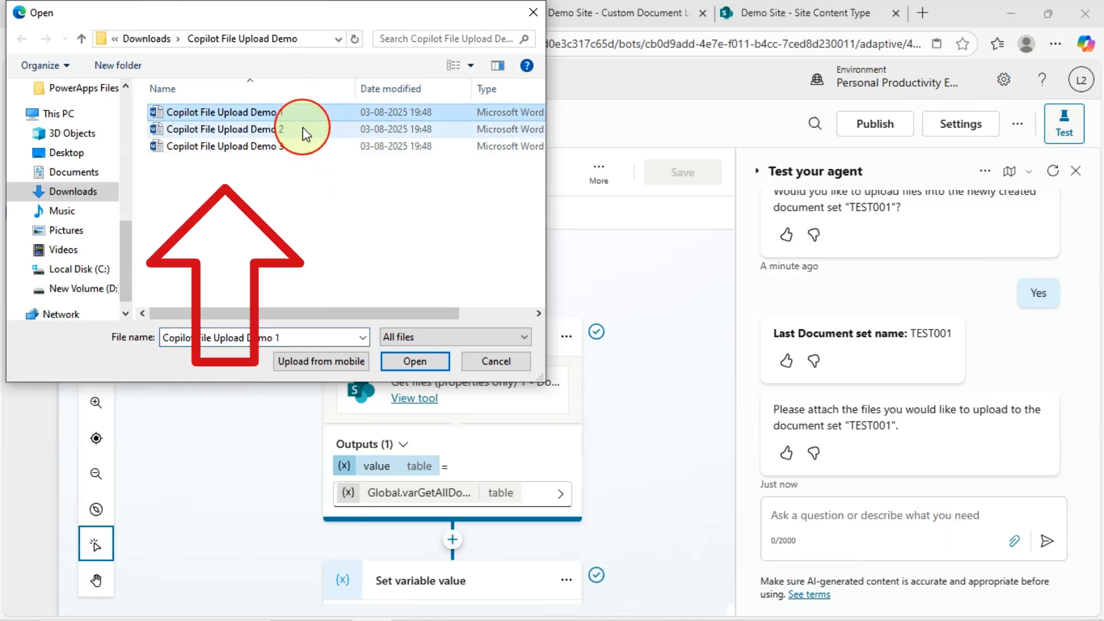
{"action": "left_click", "coordinate": [296, 147], "text": "ctrl"}
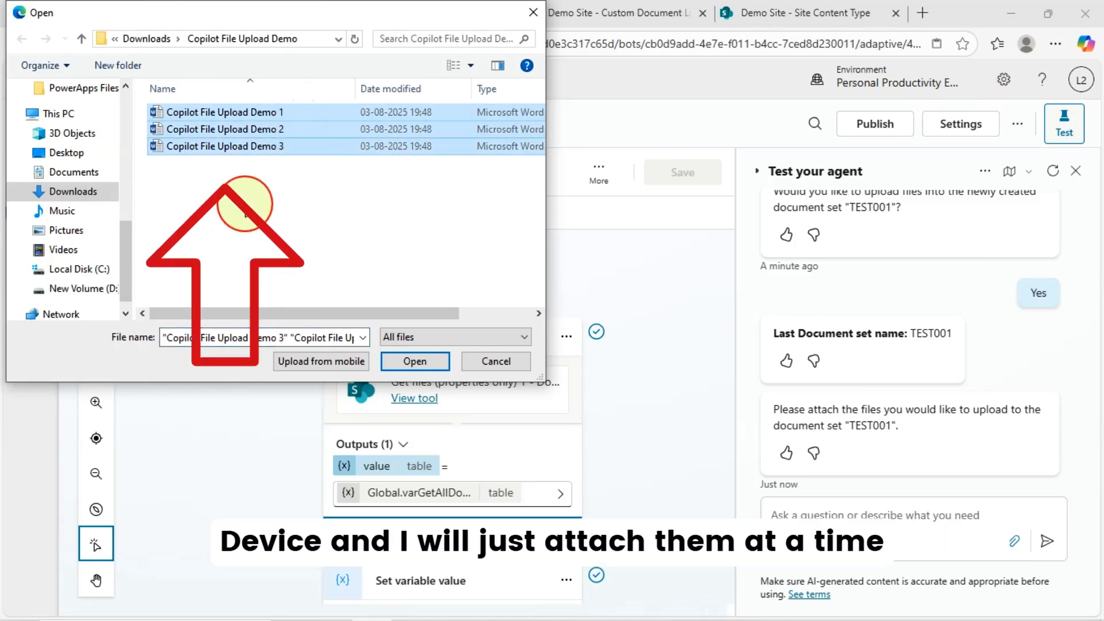
{"action": "left_click", "coordinate": [428, 363]}
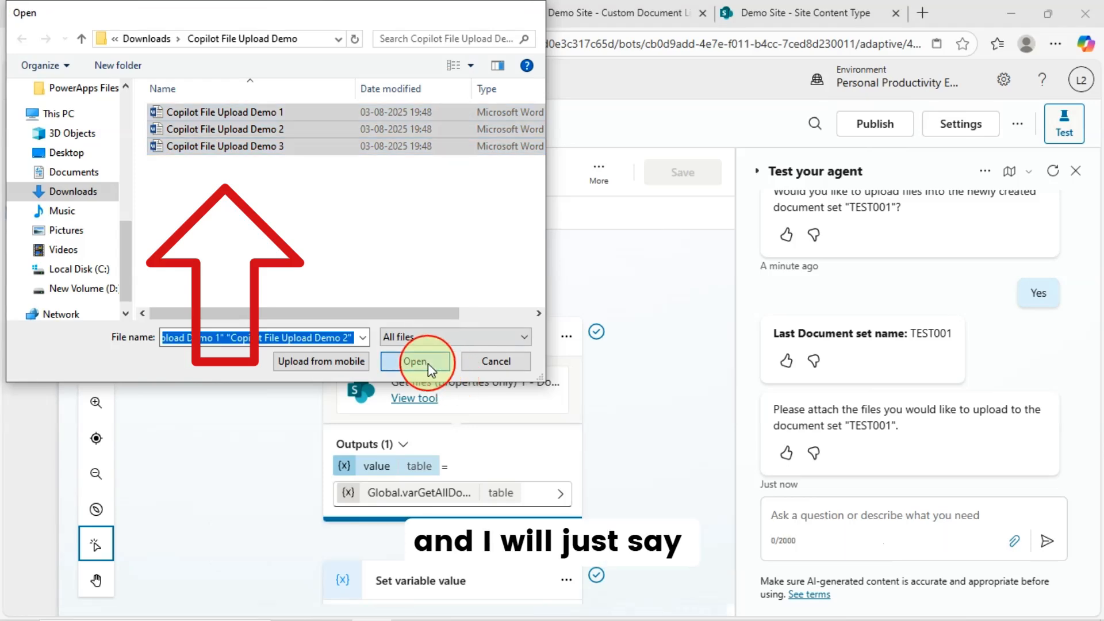
{"action": "left_click", "coordinate": [843, 446]}
{"action": "type", "text": "Upload these files"}
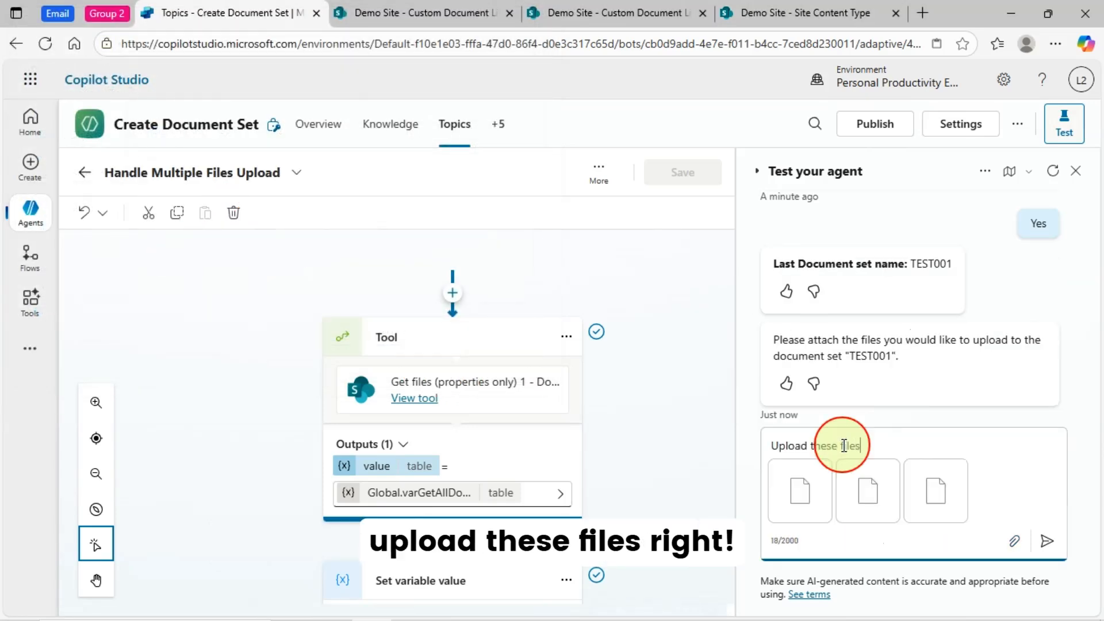
{"action": "key", "text": "Return"}
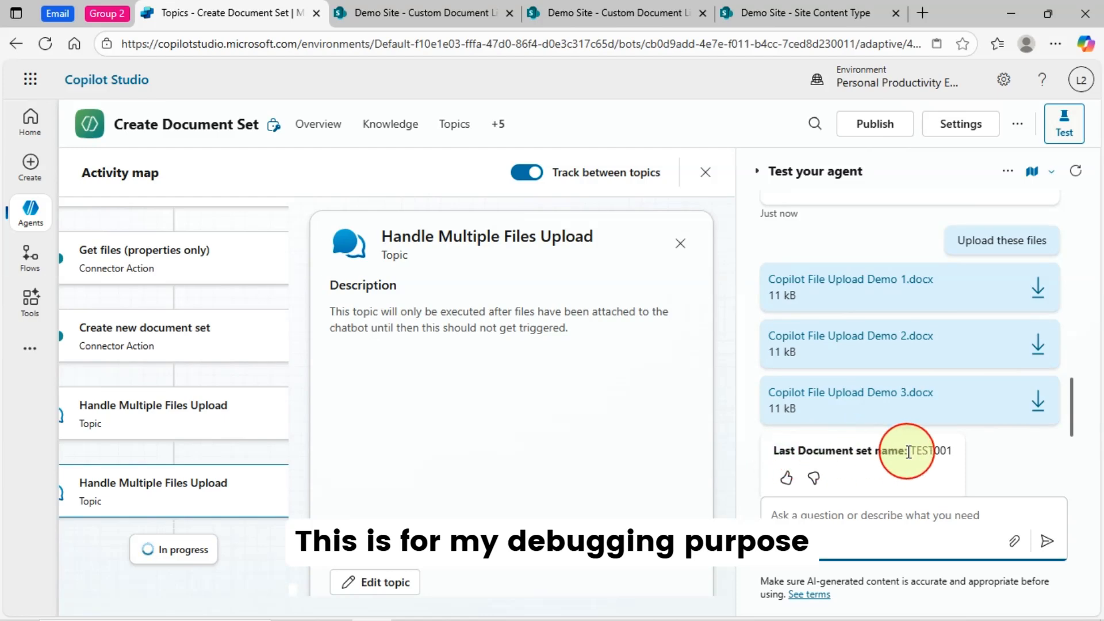
- Review the agent's upload replies and check the contents of the TEST001 document set in the Custom Document Library
{"action": "left_click", "coordinate": [939, 451]}
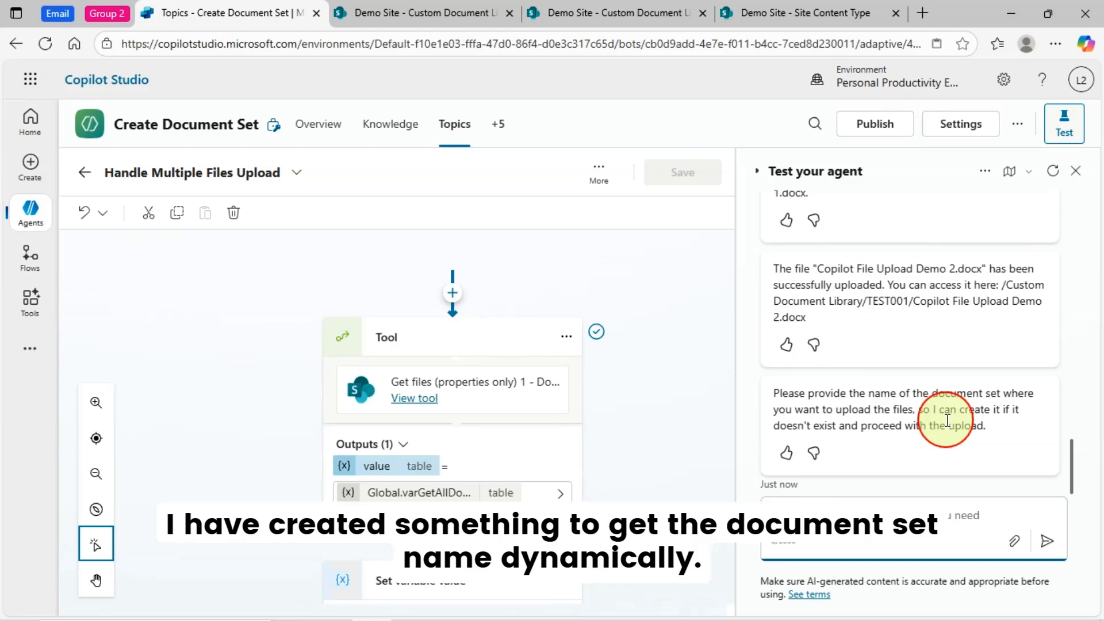
{"action": "scroll", "coordinate": [947, 420], "scroll_direction": "up", "scroll_amount": 5}
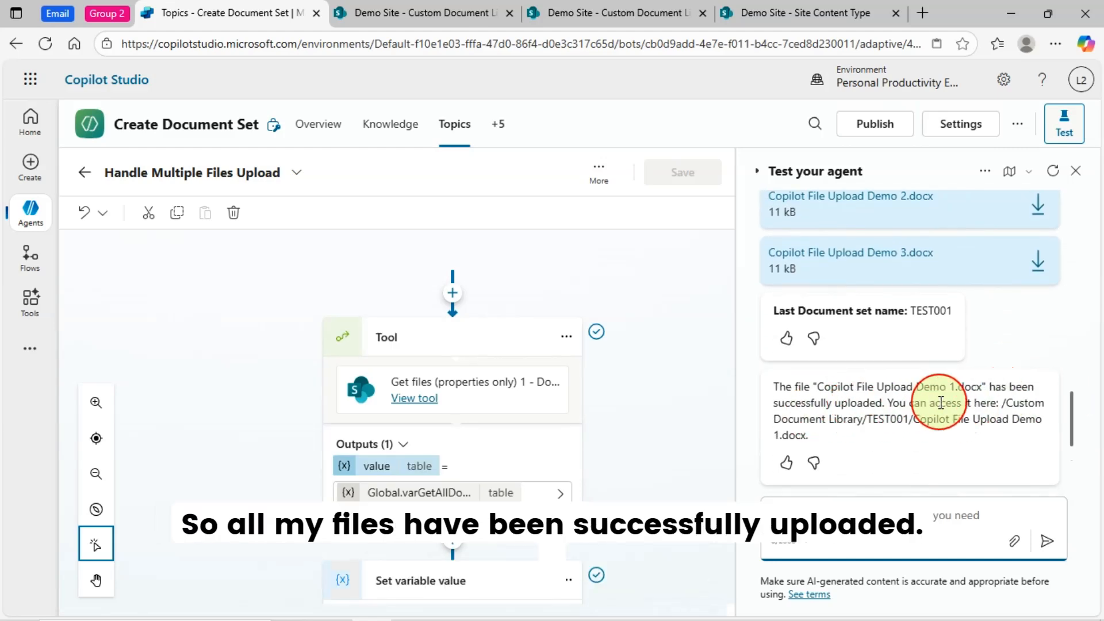
{"action": "scroll", "coordinate": [942, 403], "scroll_direction": "down", "scroll_amount": 3}
{"action": "left_click", "coordinate": [612, 13]}
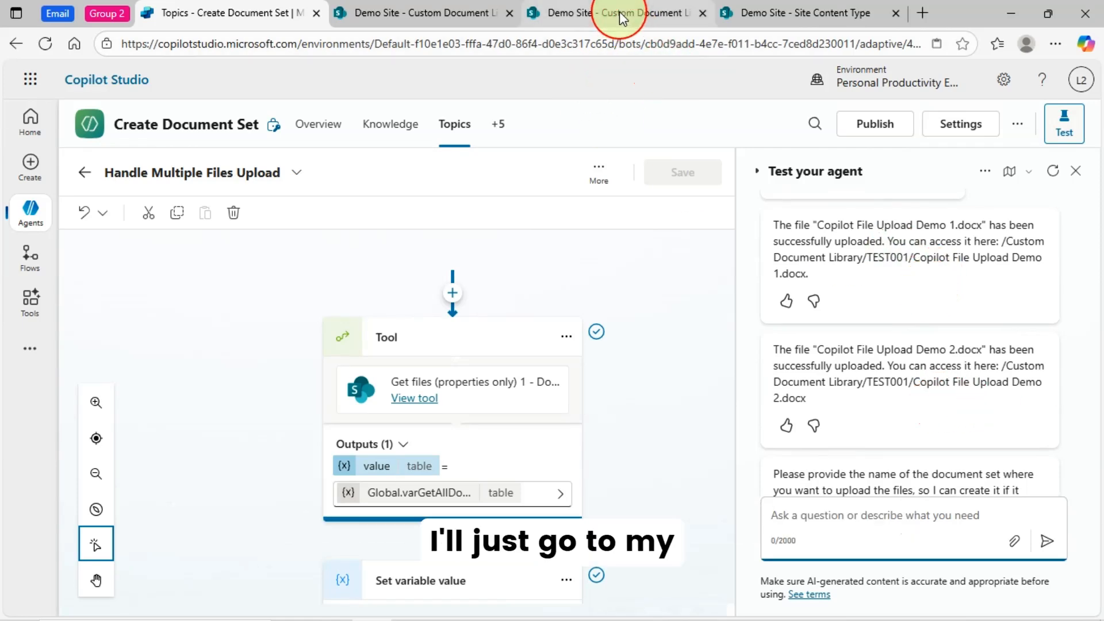
{"action": "left_click", "coordinate": [438, 15]}
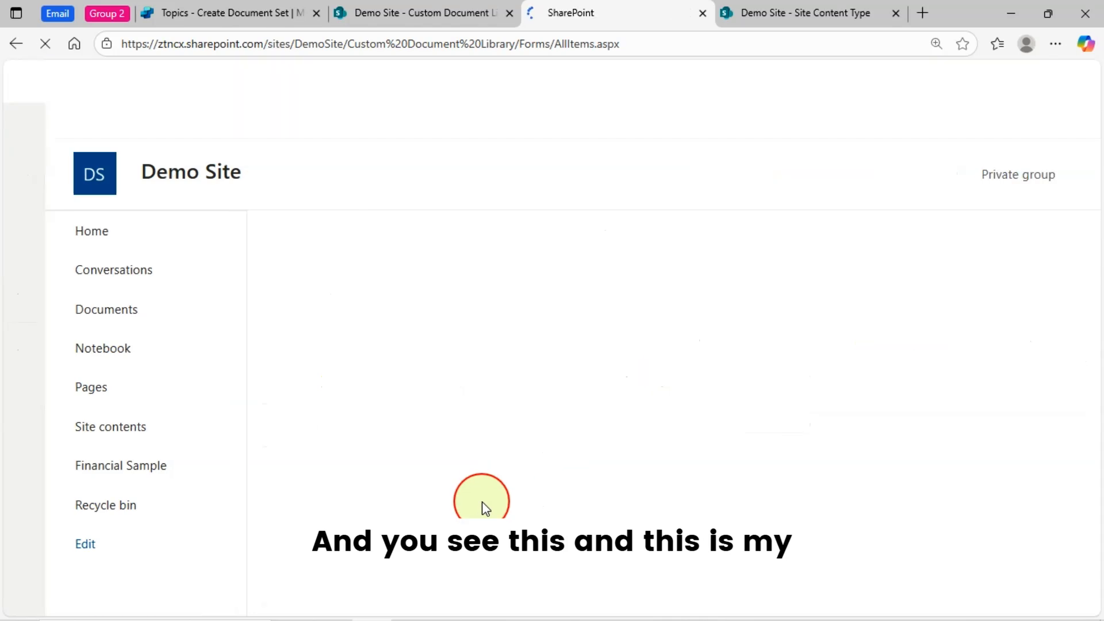
{"action": "left_click", "coordinate": [383, 430]}
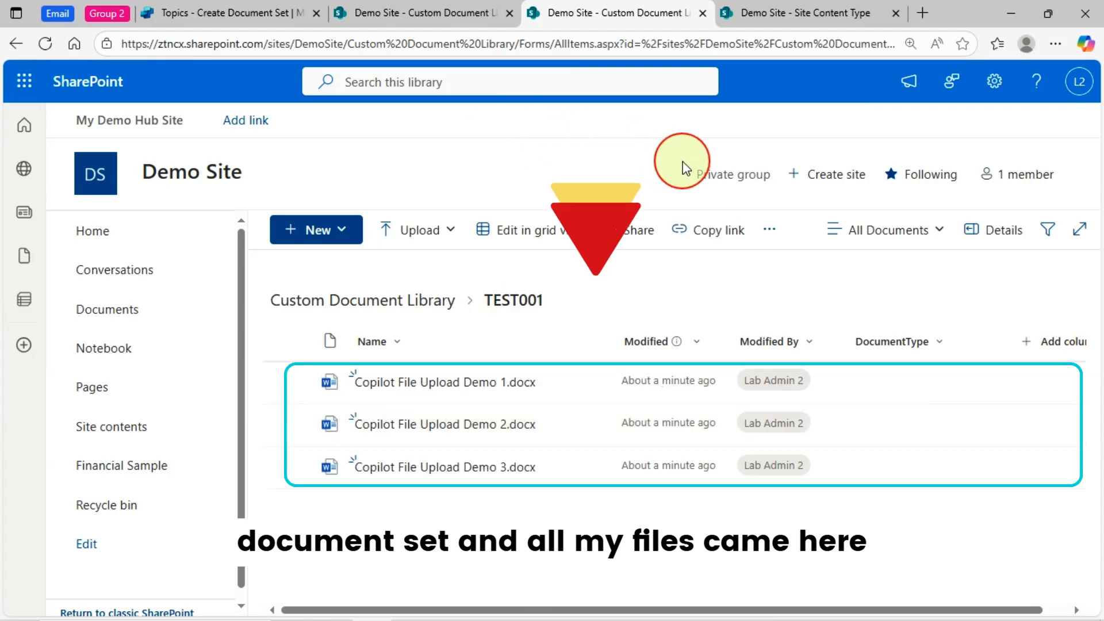
- Return to Copilot Studio and open the Create new document set tool from the agent's list of tools
{"action": "left_click", "coordinate": [241, 13]}
{"action": "scroll", "coordinate": [741, 401], "scroll_direction": "up", "scroll_amount": 3}
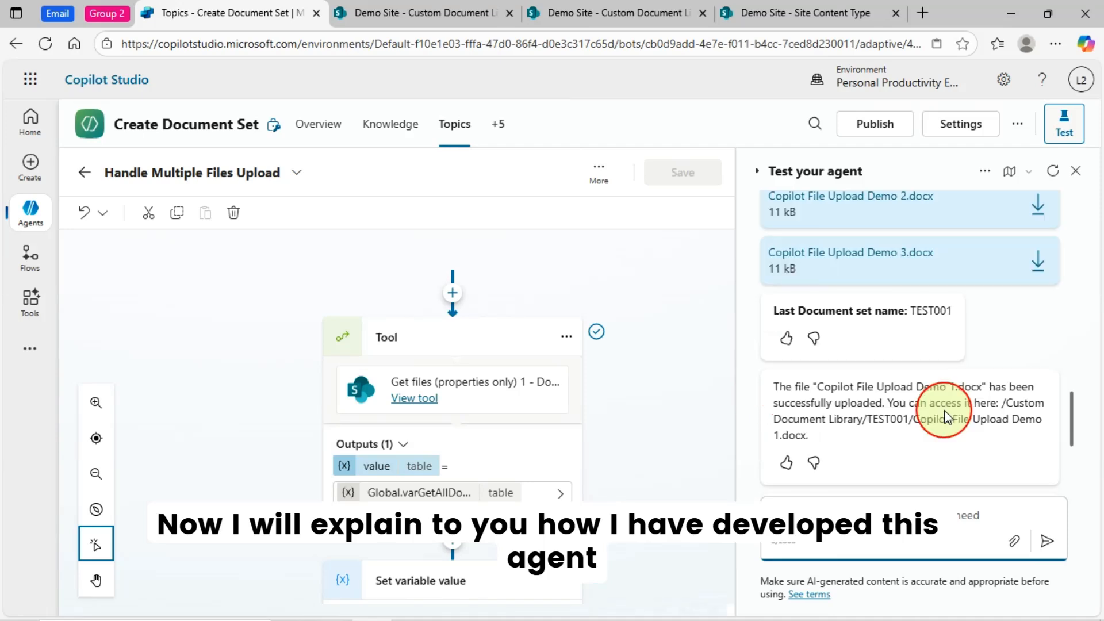
{"action": "left_click", "coordinate": [496, 128]}
{"action": "left_click", "coordinate": [511, 170]}
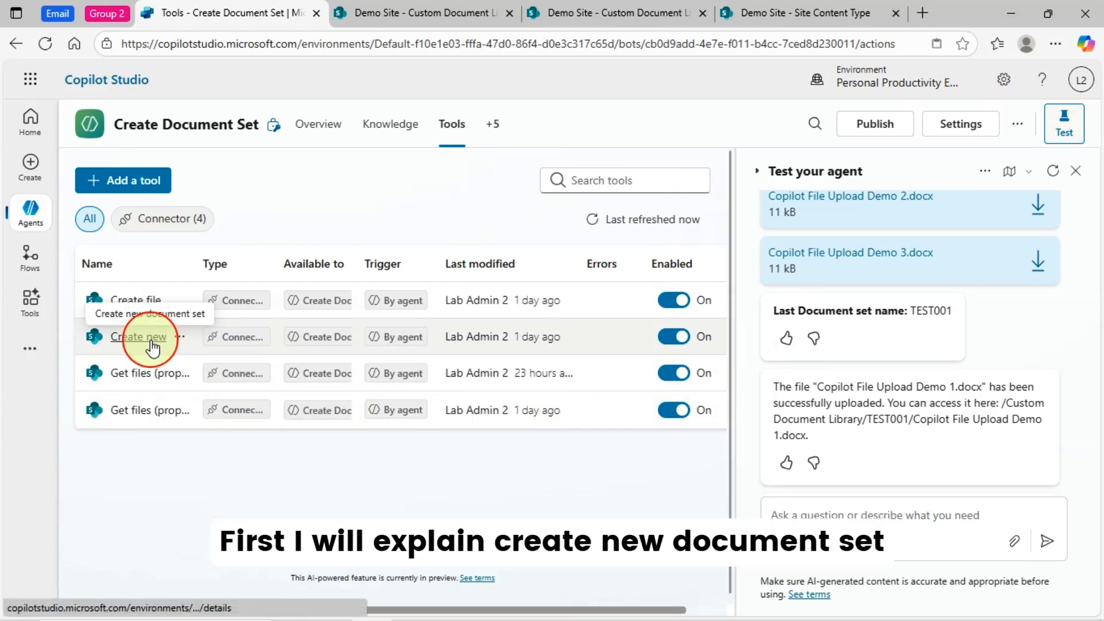
{"action": "left_click", "coordinate": [149, 340]}
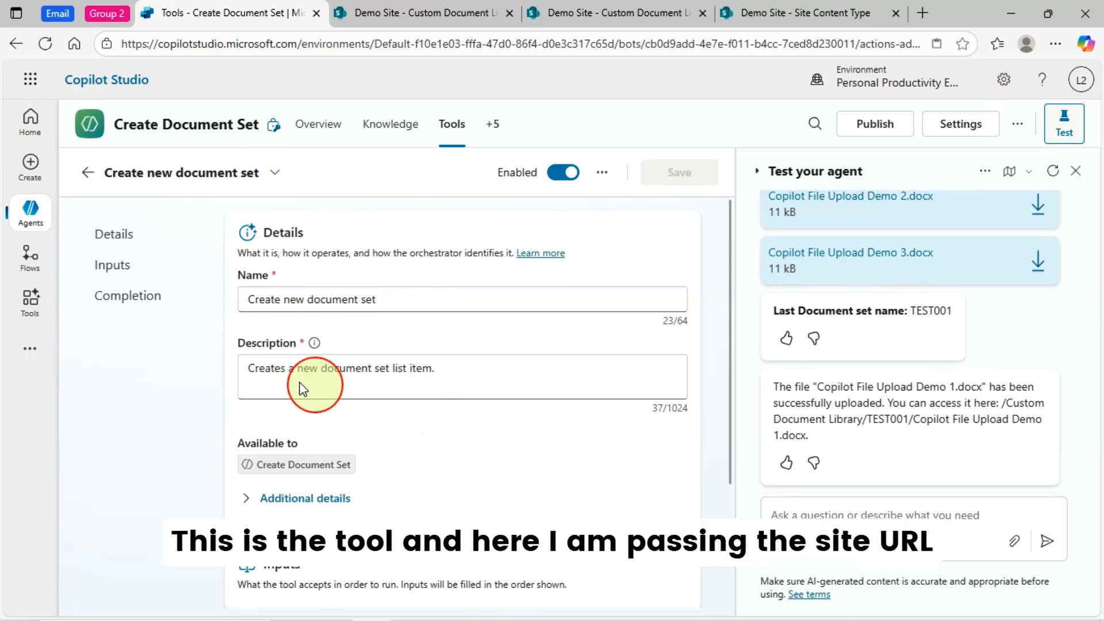
- Review the Site Address and Library inputs of the Create new document set tool, checking their available choices without changing them
{"action": "scroll", "coordinate": [496, 435], "scroll_direction": "down", "scroll_amount": 2}
{"action": "scroll", "coordinate": [493, 435], "scroll_direction": "down", "scroll_amount": 4}
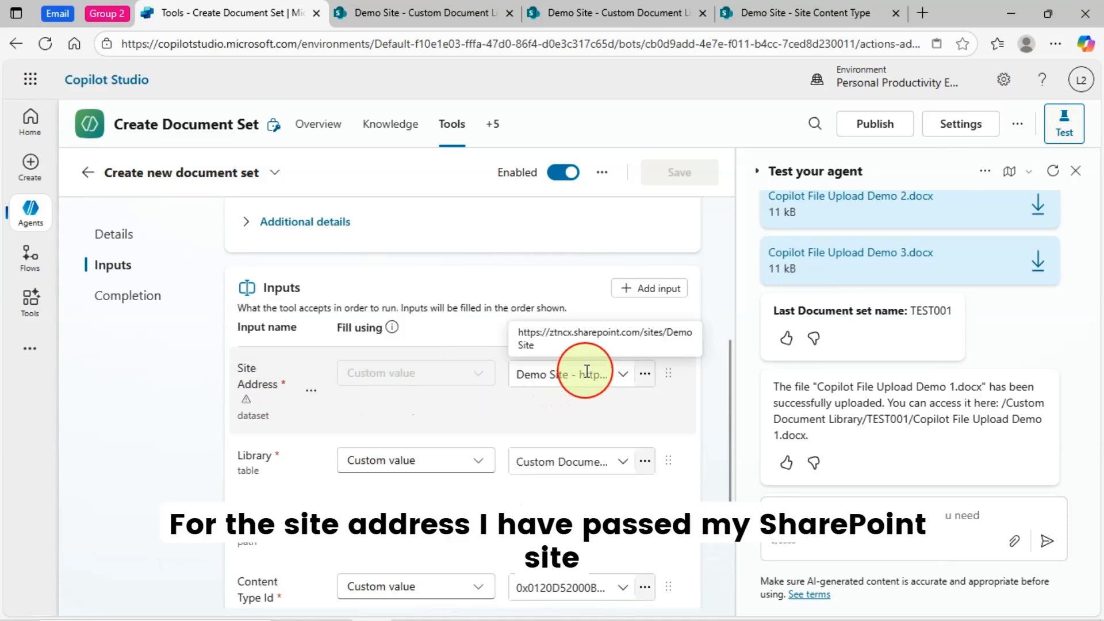
{"action": "left_click", "coordinate": [587, 372]}
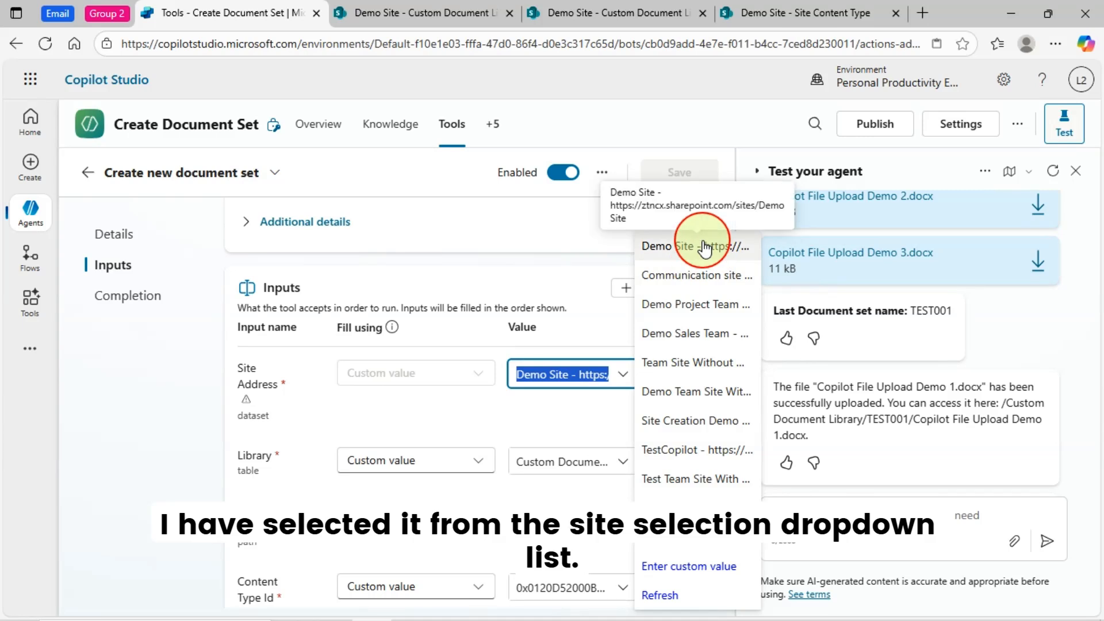
{"action": "left_click", "coordinate": [122, 383]}
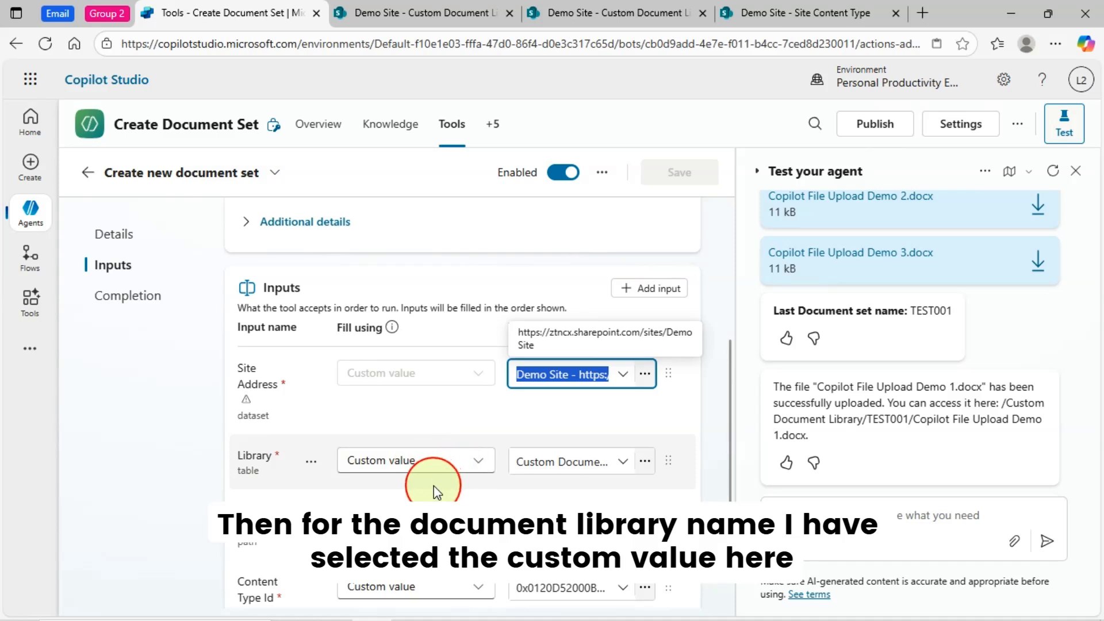
{"action": "left_click", "coordinate": [394, 463]}
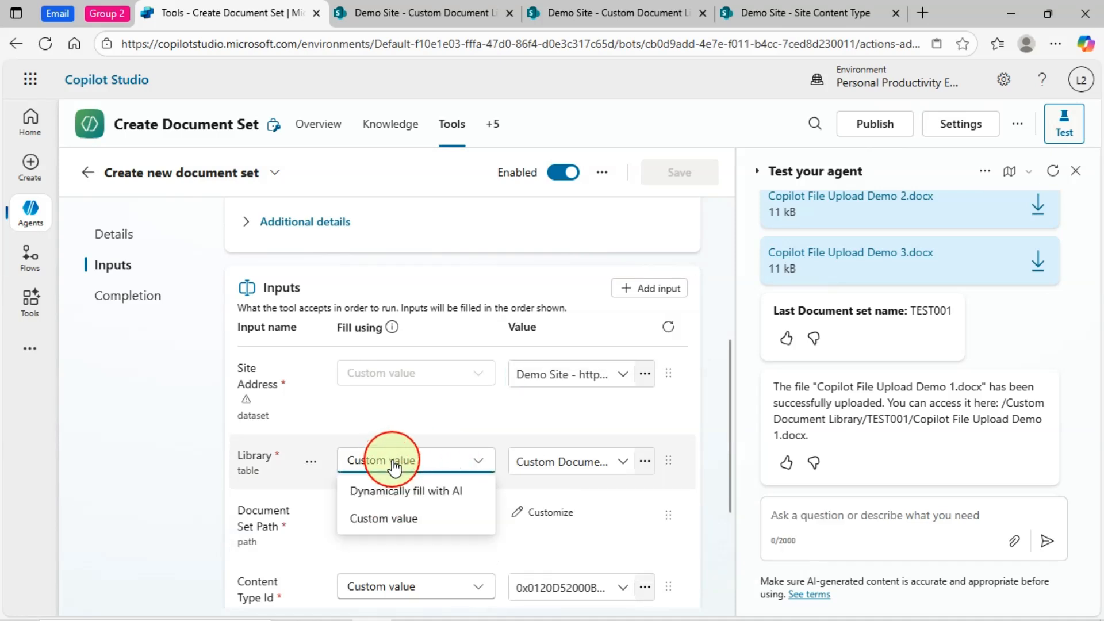
{"action": "left_click", "coordinate": [530, 460]}
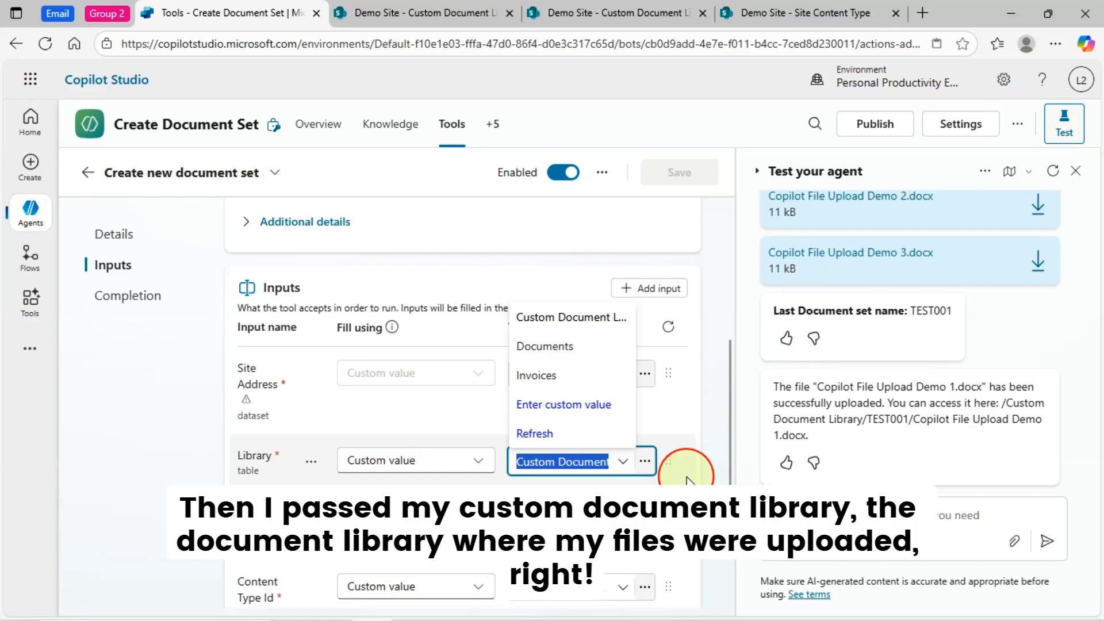
{"action": "left_click", "coordinate": [143, 430]}
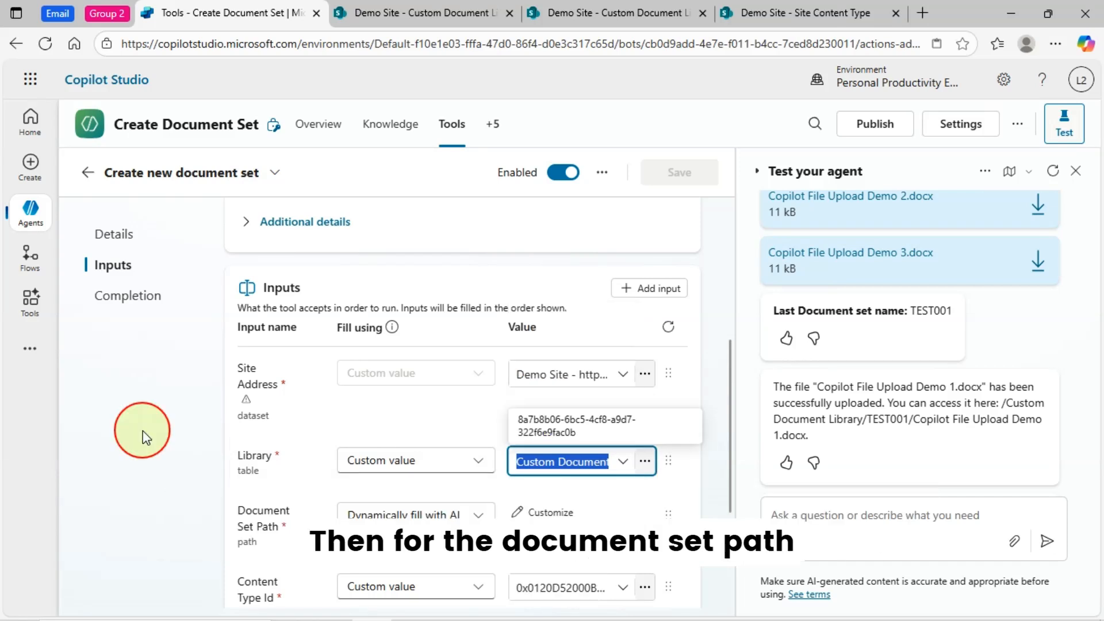
- Check how the tool's Content Type Id input is filled and inspect the content type ID it passes
{"action": "scroll", "coordinate": [142, 435], "scroll_direction": "down", "scroll_amount": 1}
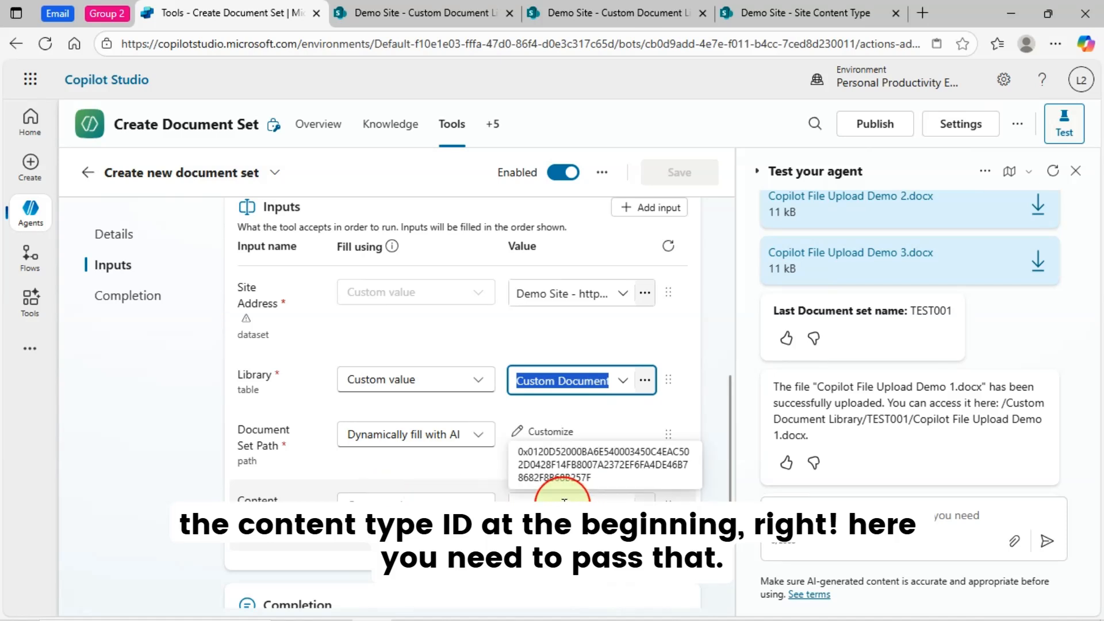
{"action": "left_click", "coordinate": [411, 504]}
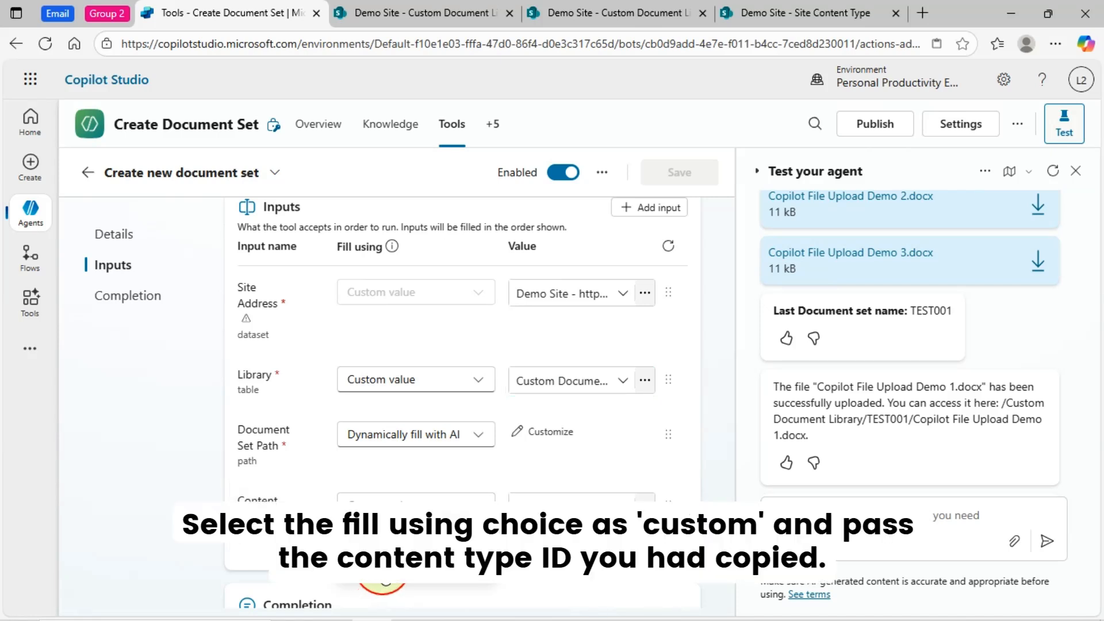
{"action": "left_click", "coordinate": [572, 509]}
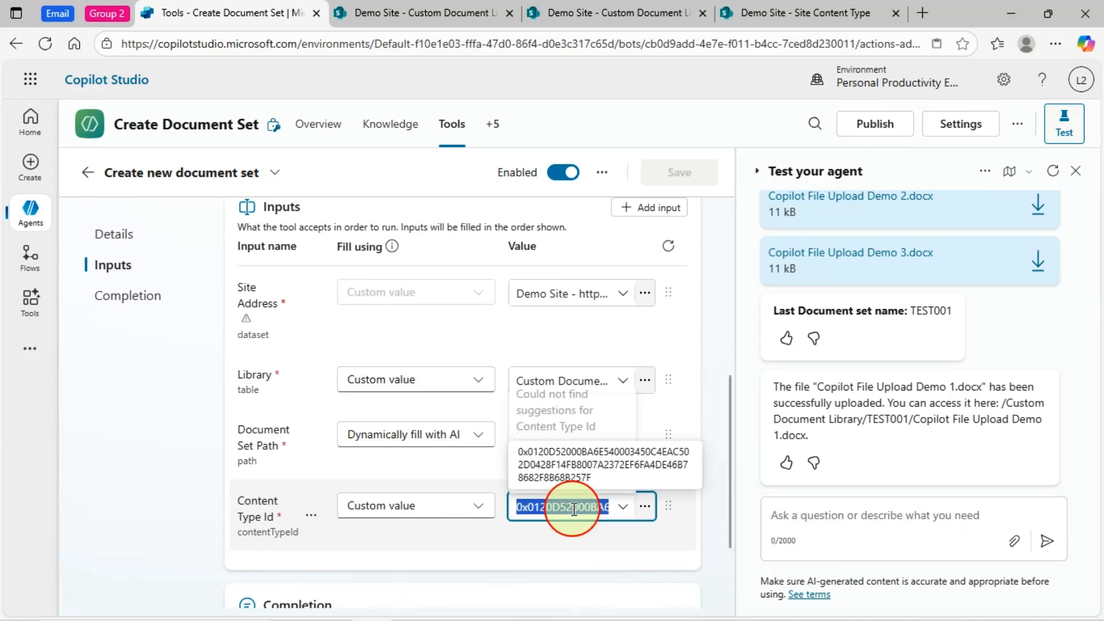
{"action": "left_click", "coordinate": [559, 507]}
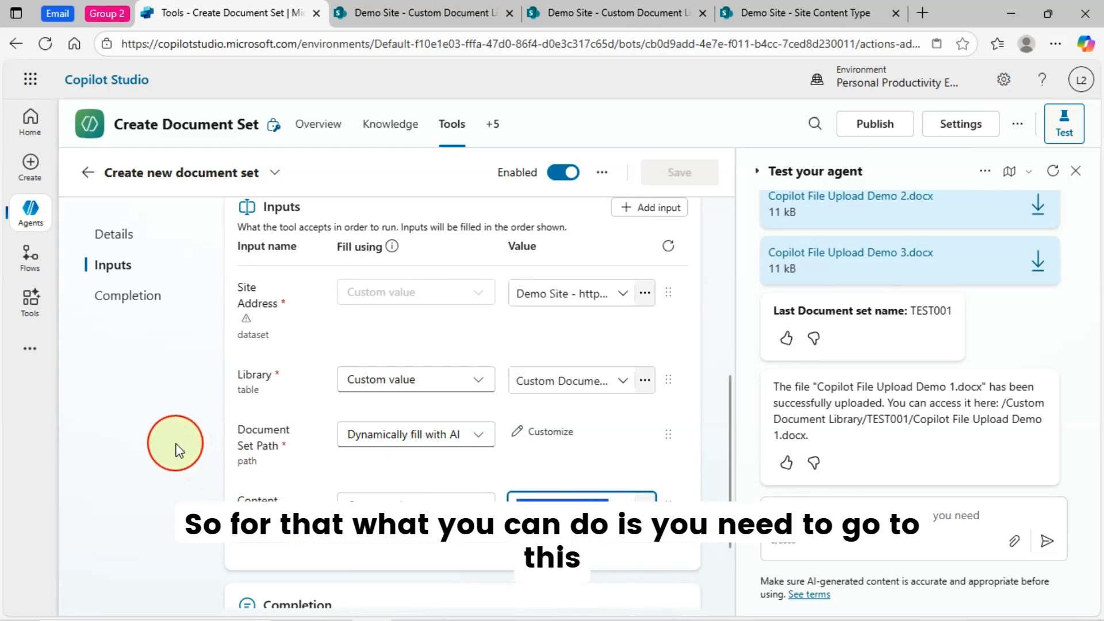
- Open the tool's code view, examine the contentTypeId entry under the inputs, and close the code view
{"action": "scroll", "coordinate": [444, 362], "scroll_direction": "up", "scroll_amount": 3}
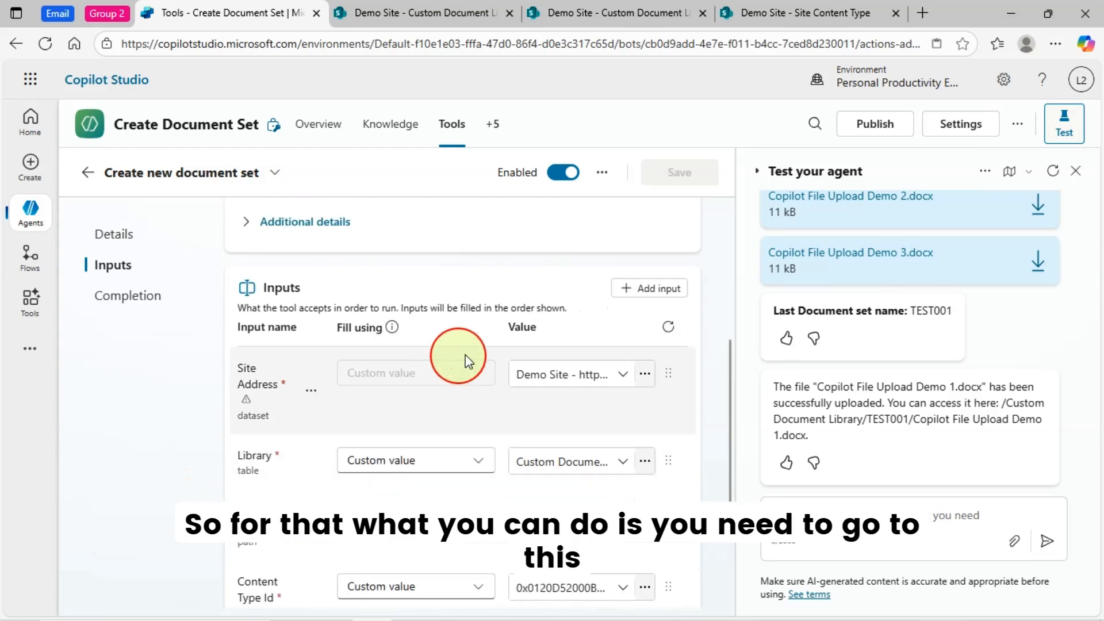
{"action": "scroll", "coordinate": [609, 216], "scroll_direction": "up", "scroll_amount": 5}
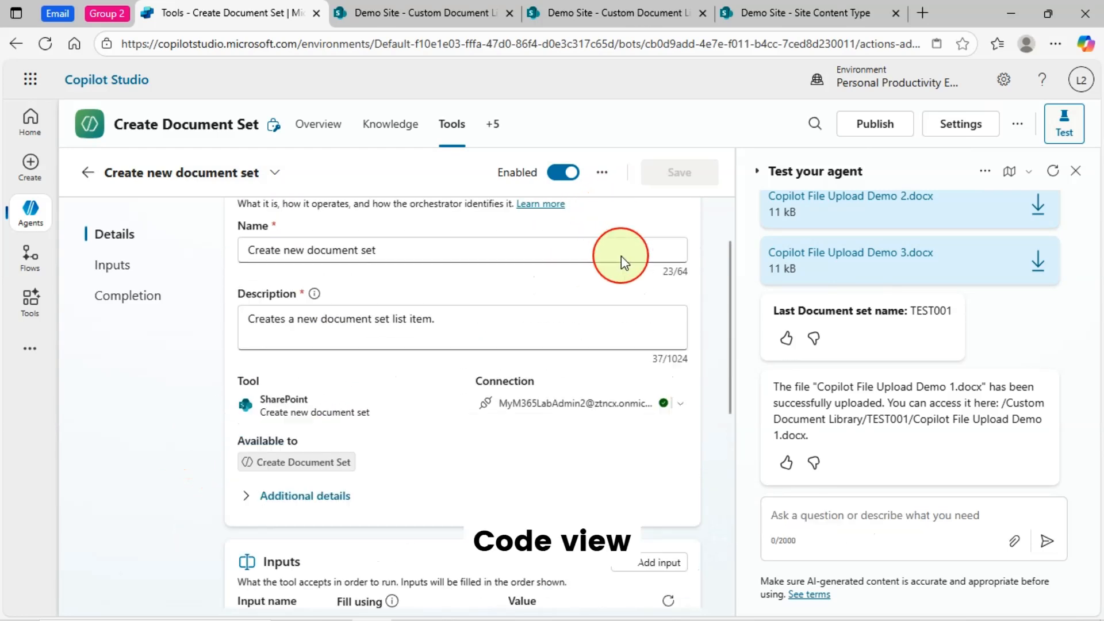
{"action": "left_click", "coordinate": [601, 174]}
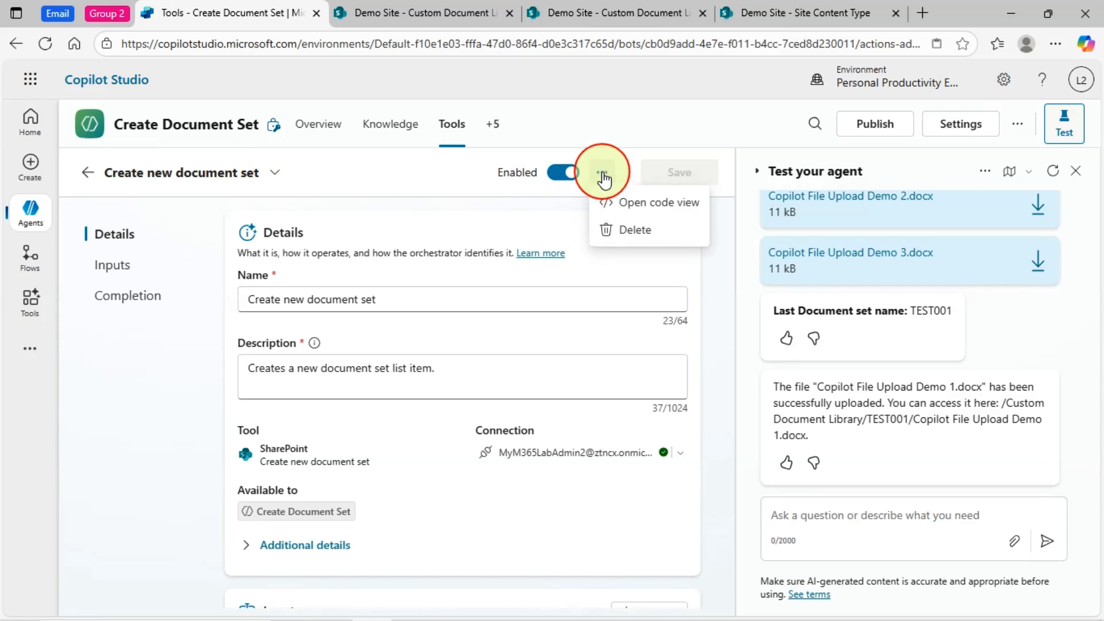
{"action": "left_click", "coordinate": [663, 212]}
{"action": "scroll", "coordinate": [500, 352], "scroll_direction": "down", "scroll_amount": 2}
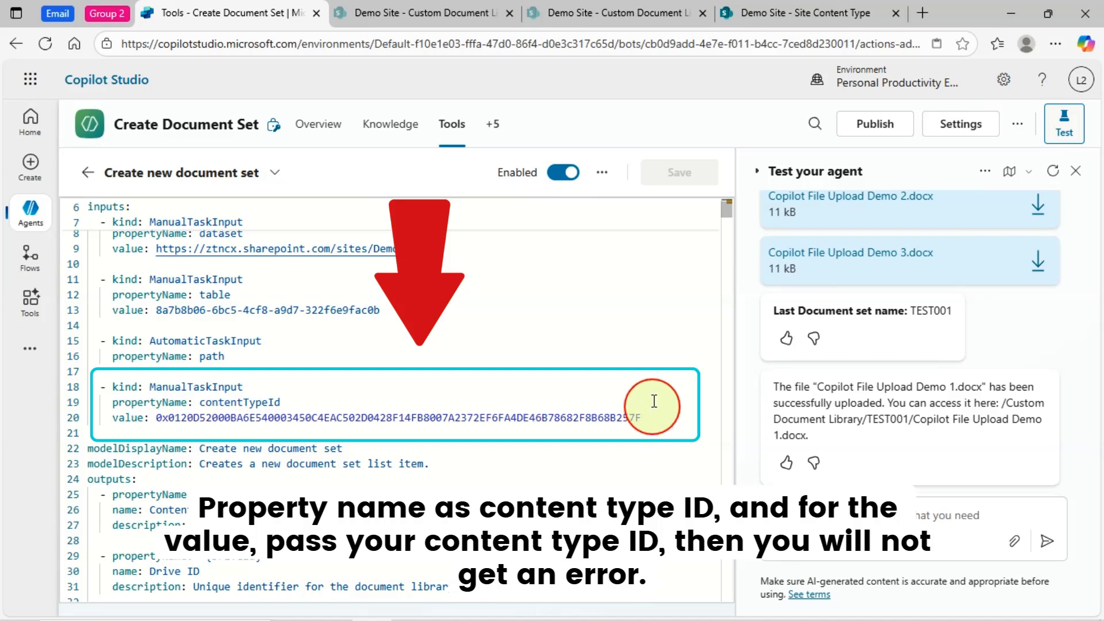
{"action": "left_click", "coordinate": [607, 175]}
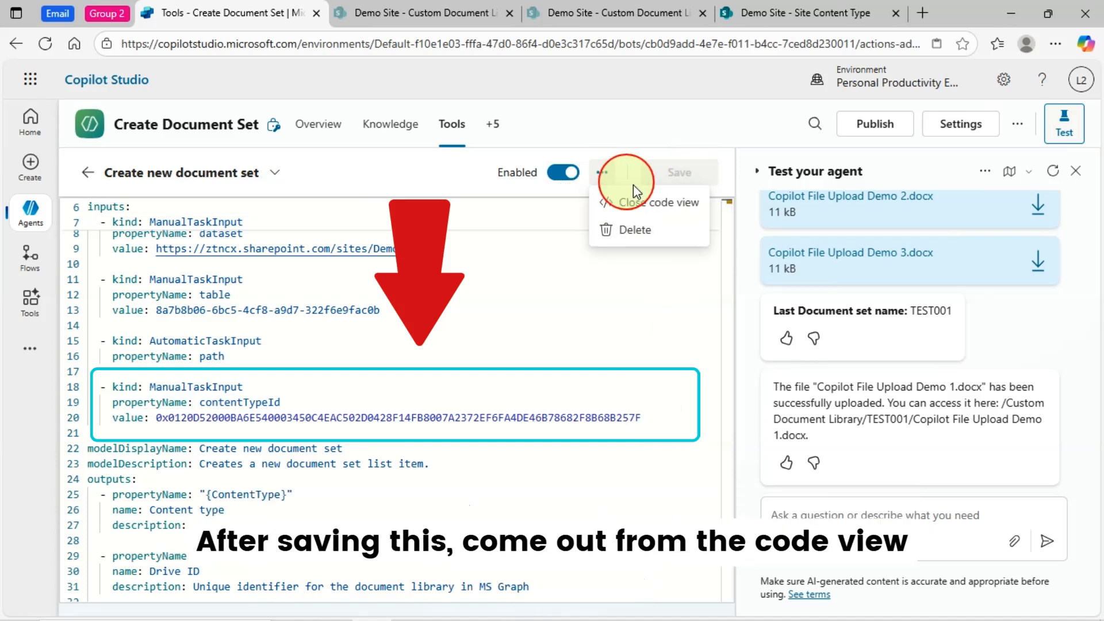
{"action": "left_click", "coordinate": [663, 205]}
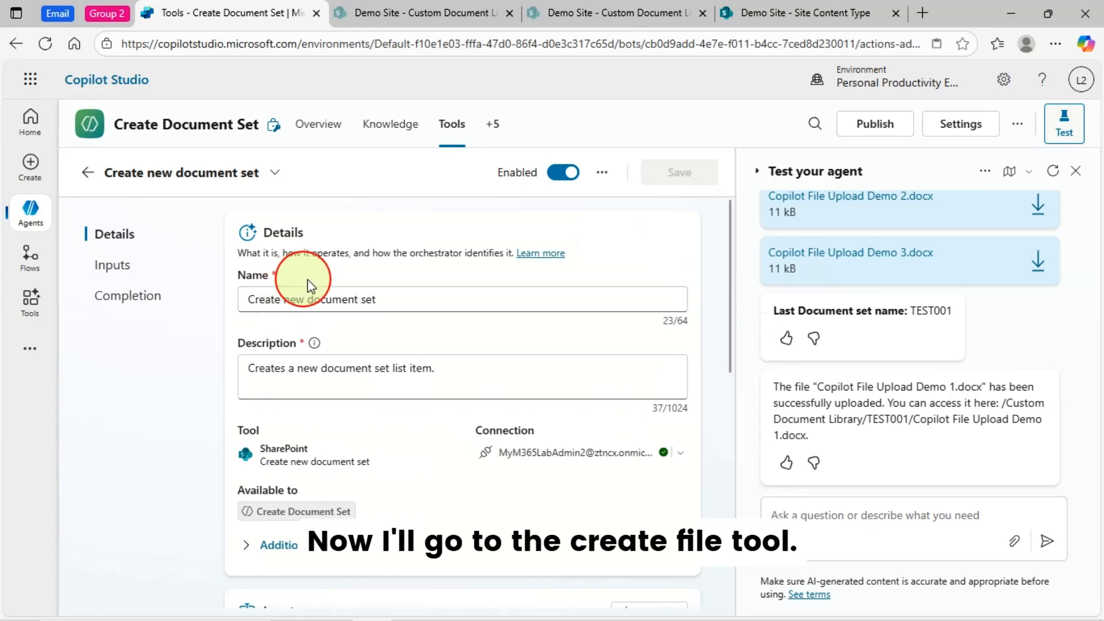
- Return to the agent's list of tools and open the Create file tool at its inputs
{"action": "left_click", "coordinate": [452, 125]}
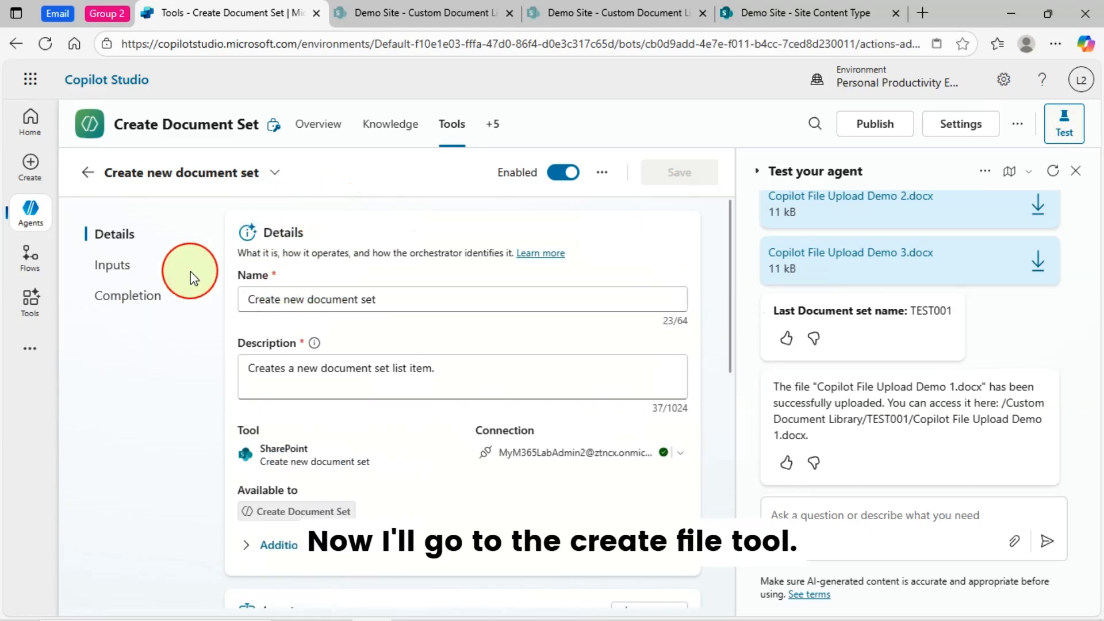
{"action": "left_click", "coordinate": [136, 301]}
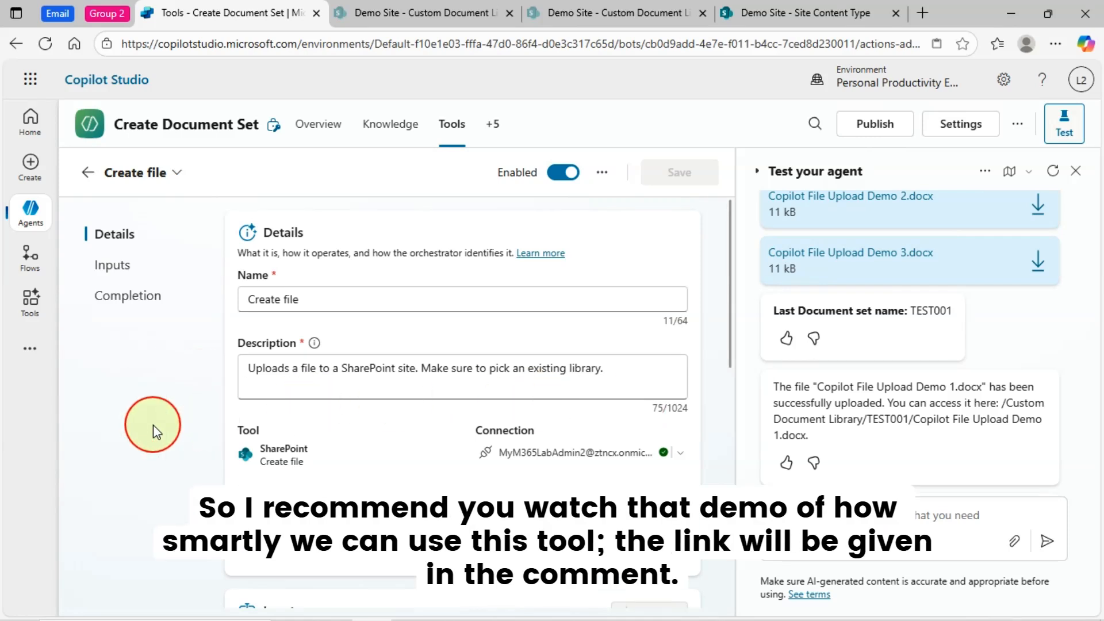
{"action": "left_click", "coordinate": [128, 266]}
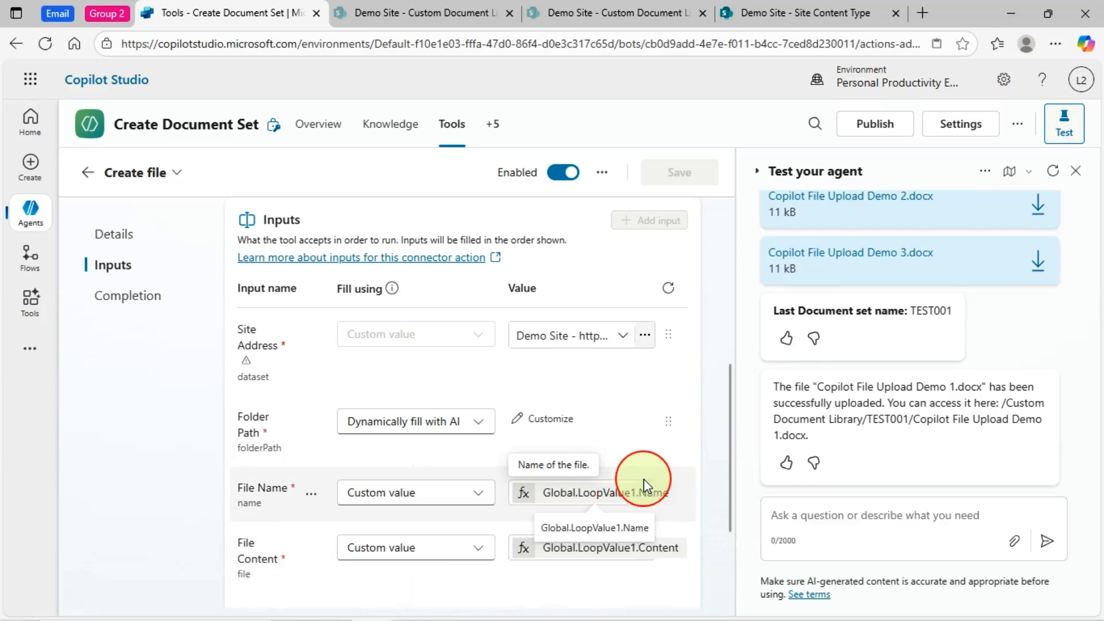
- Inspect the formulas behind the Create file tool's File Name and File Content inputs and close them unchanged
{"action": "key", "text": "ctrl+minus"}
{"action": "left_click", "coordinate": [652, 417]}
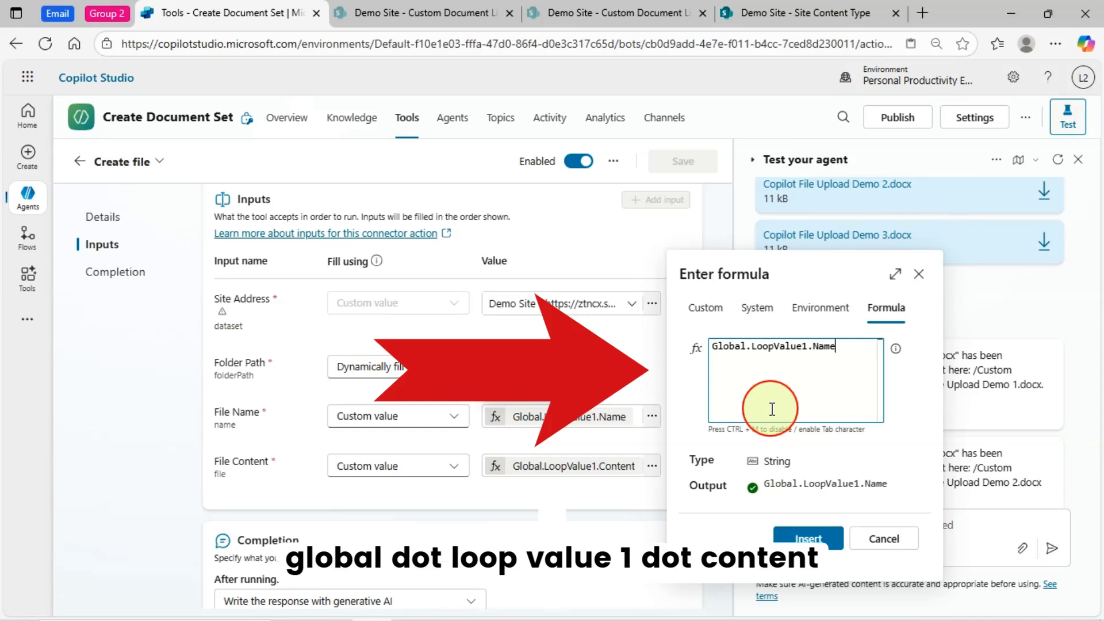
{"action": "left_click", "coordinate": [652, 466]}
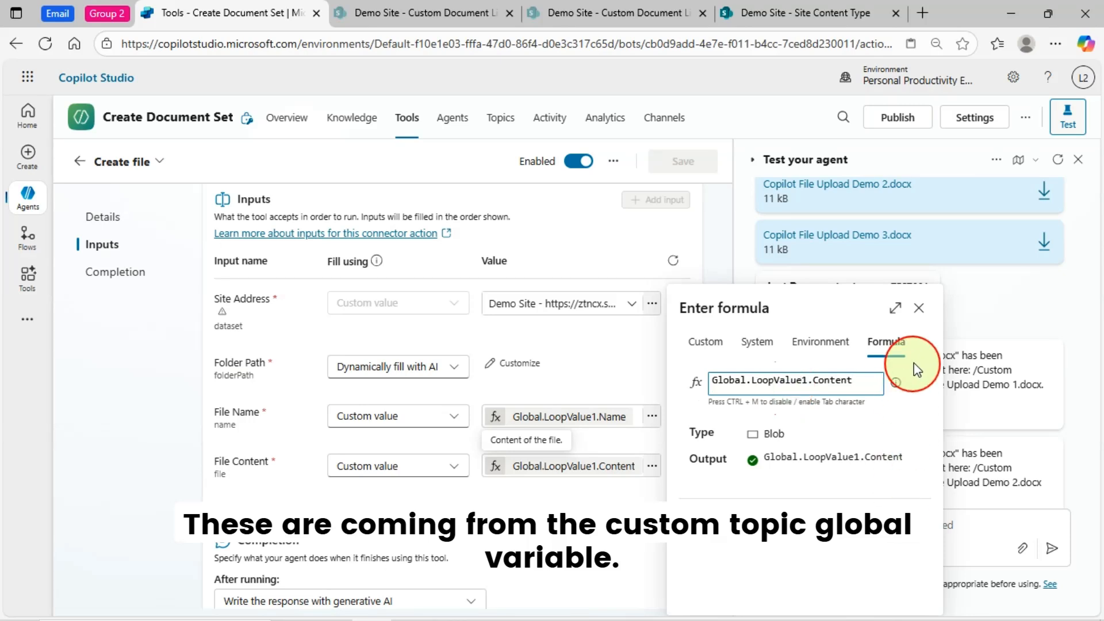
{"action": "left_click", "coordinate": [919, 308]}
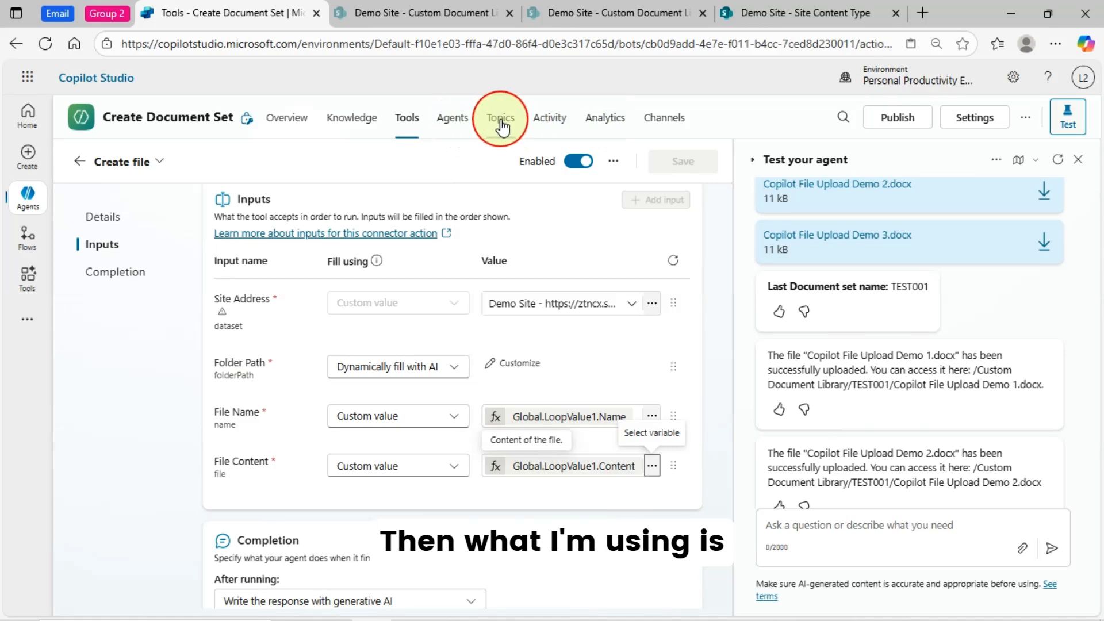
- Review the inputs of Get files (properties only), then those of Get files (properties only) 1 - Document Set
{"action": "left_click", "coordinate": [80, 161]}
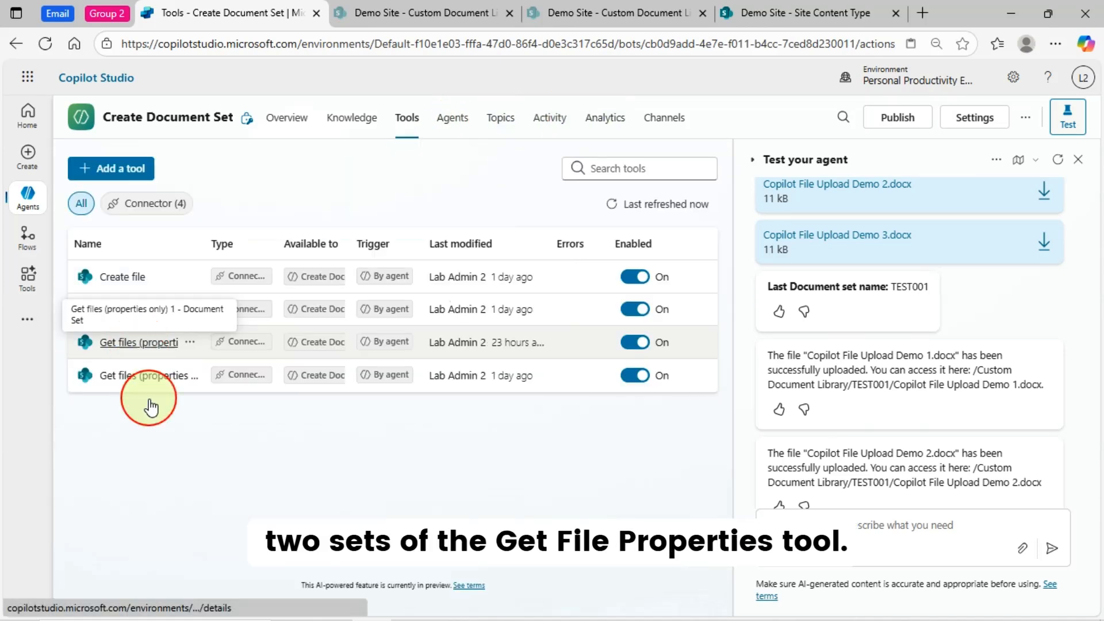
{"action": "left_click", "coordinate": [139, 379]}
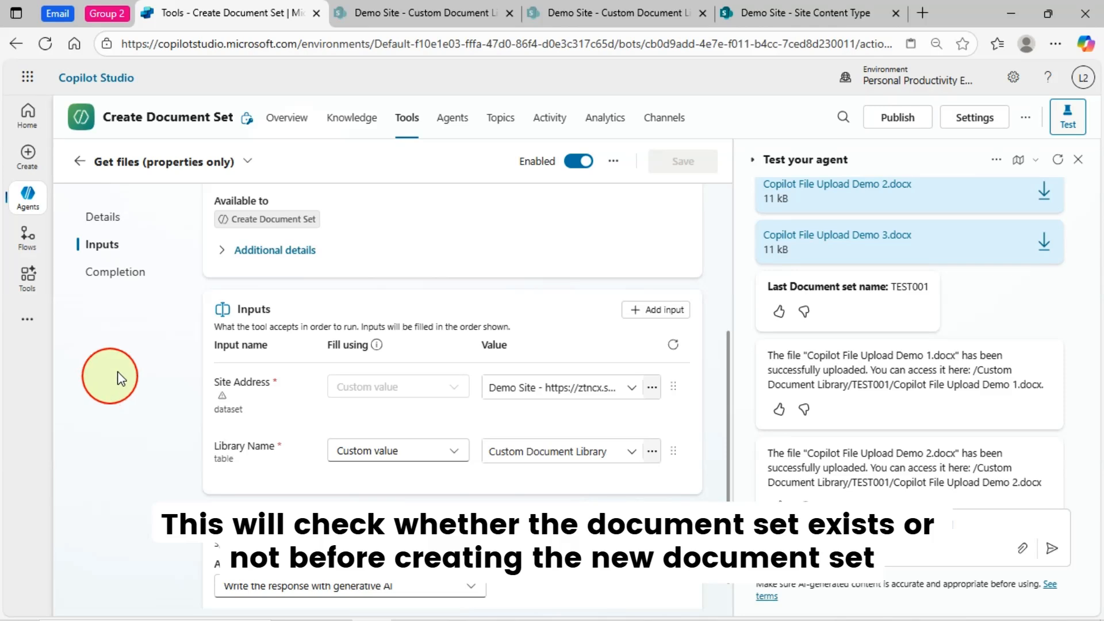
{"action": "left_click", "coordinate": [247, 161]}
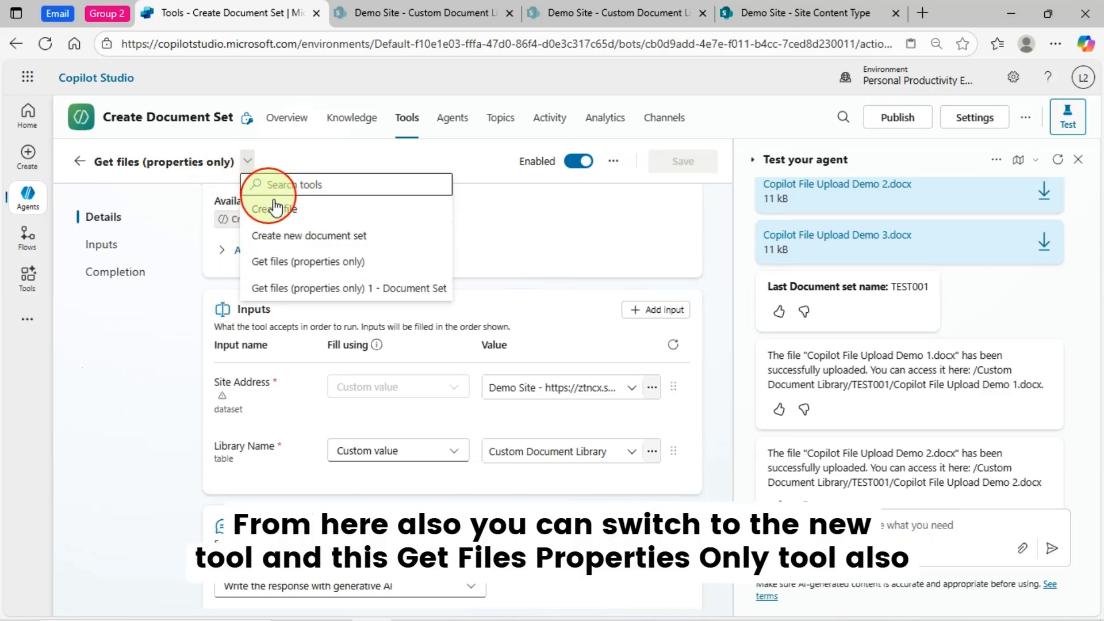
{"action": "left_click", "coordinate": [396, 286]}
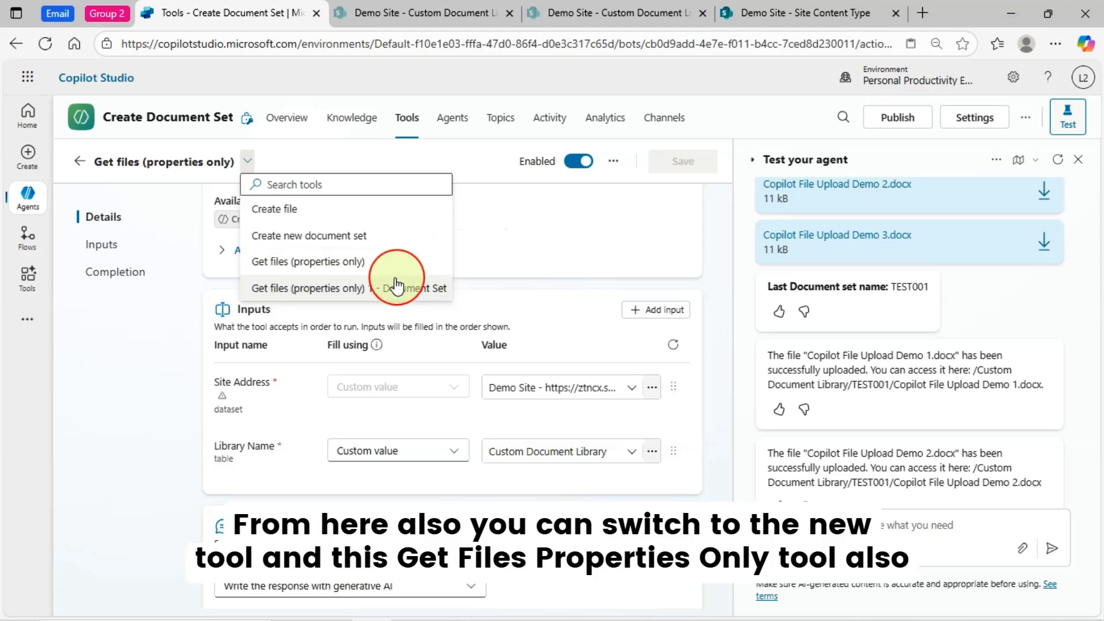
{"action": "left_click", "coordinate": [363, 294]}
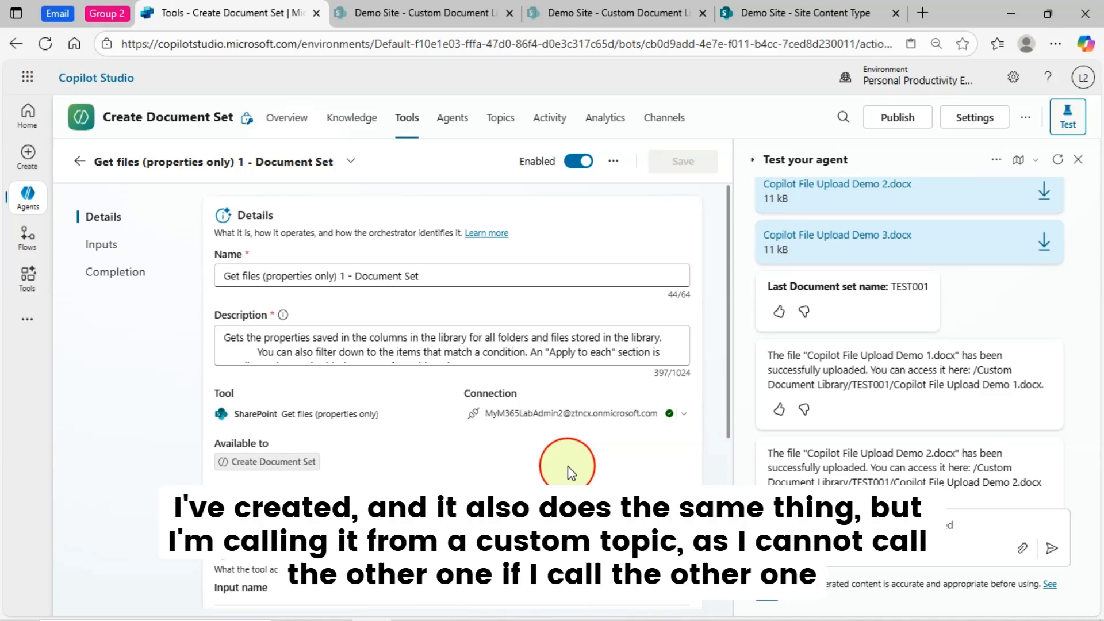
{"action": "scroll", "coordinate": [568, 472], "scroll_direction": "down", "scroll_amount": 5}
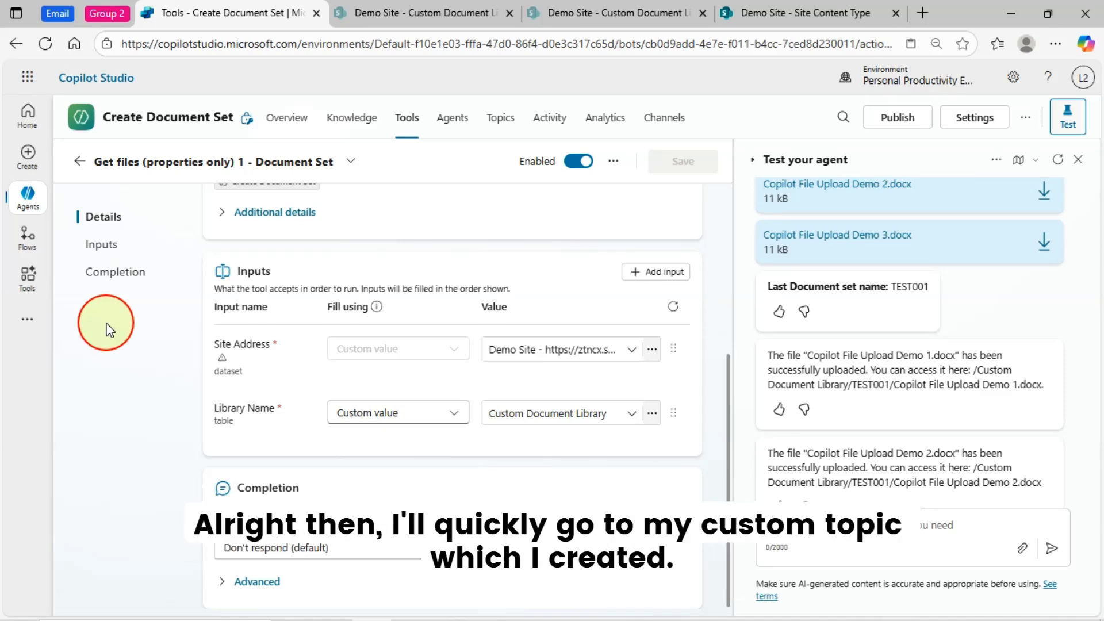
- Open the Handle Multiple Files Upload topic and examine its flow from the trigger to the Set variable value node
{"action": "left_click", "coordinate": [502, 129]}
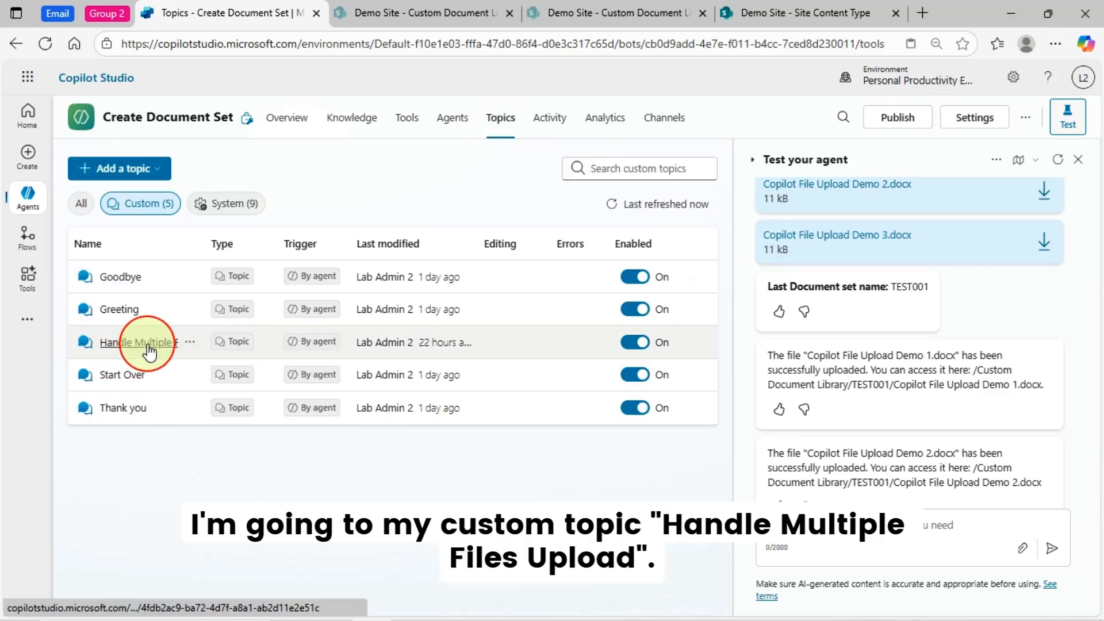
{"action": "left_click", "coordinate": [166, 348]}
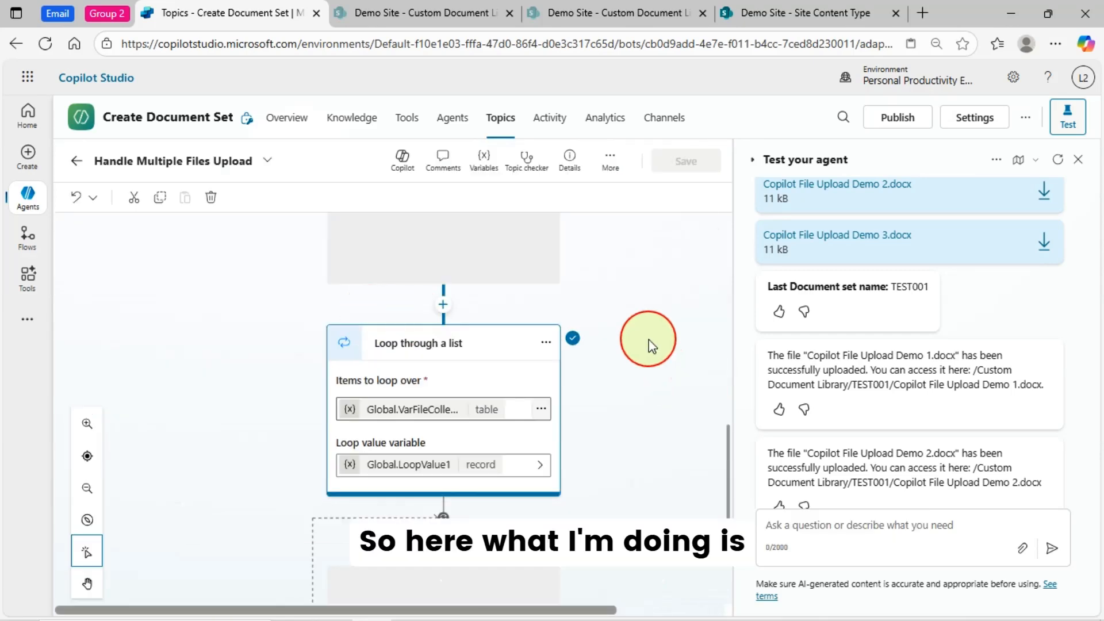
{"action": "scroll", "coordinate": [655, 345], "scroll_direction": "up", "scroll_amount": 10}
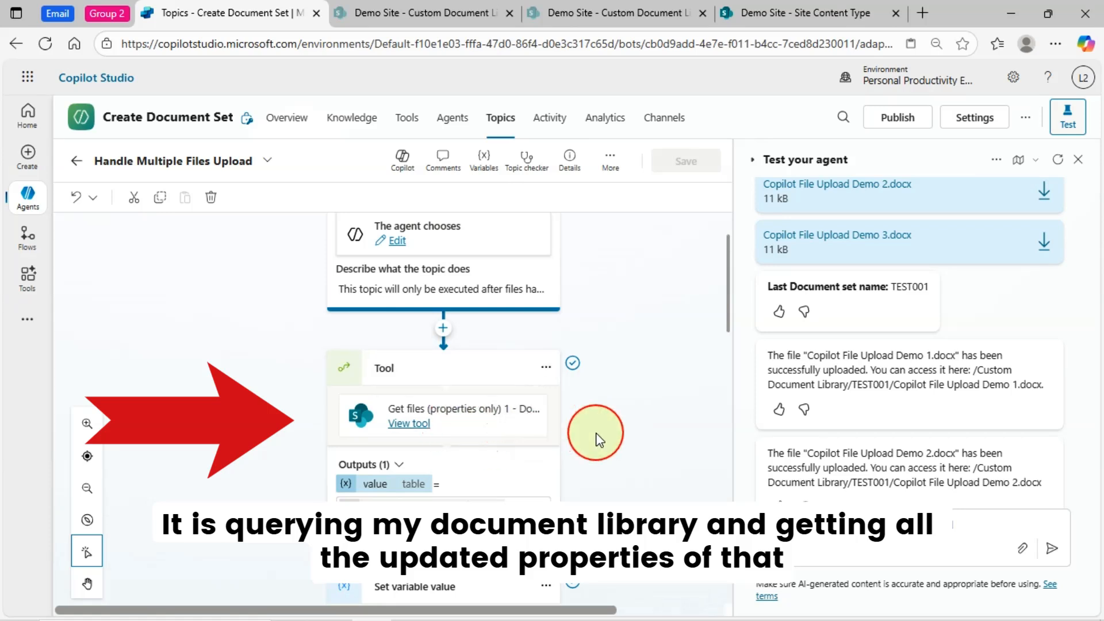
{"action": "scroll", "coordinate": [634, 434], "scroll_direction": "down", "scroll_amount": 2}
{"action": "scroll", "coordinate": [668, 430], "scroll_direction": "down", "scroll_amount": 4}
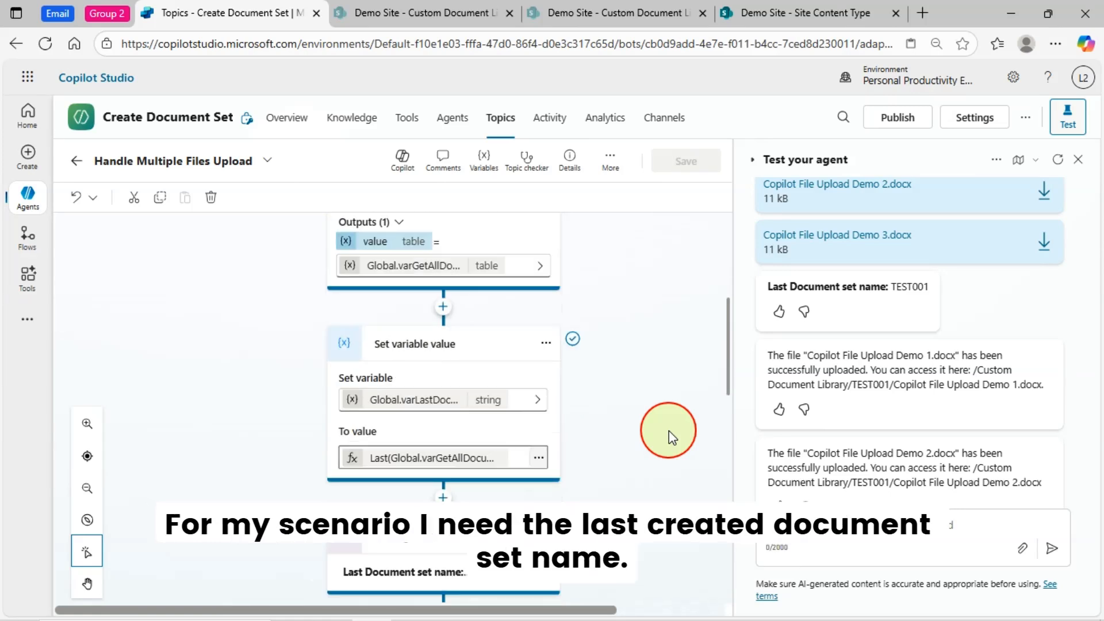
- Inspect the formula that sets the last document set name variable and leave it without saving changes
{"action": "left_click", "coordinate": [540, 459]}
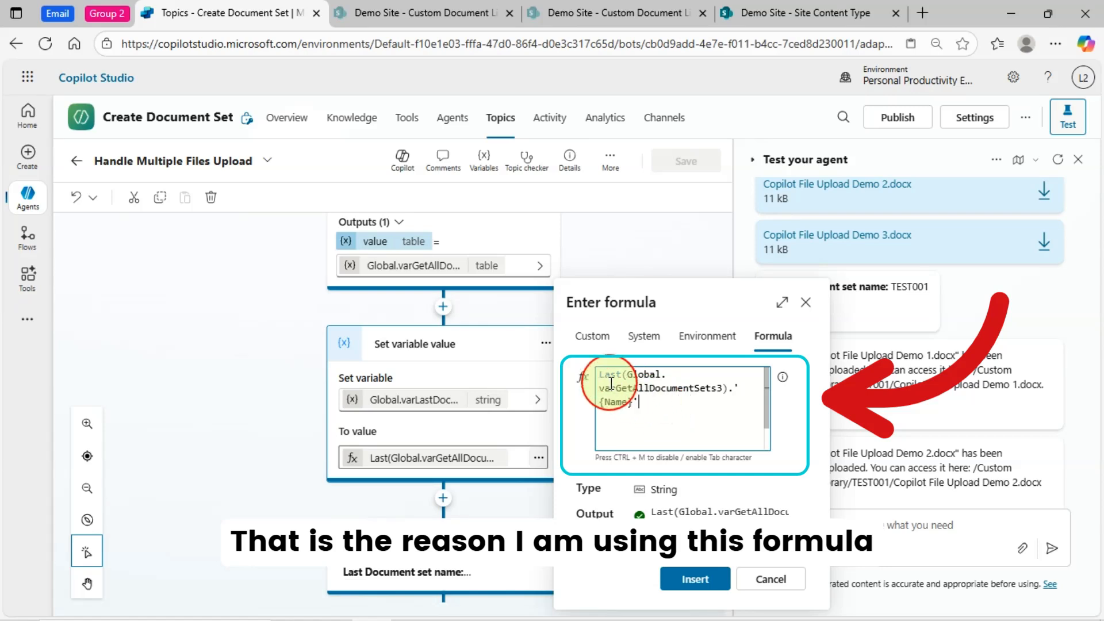
{"action": "type", "text": "'"}
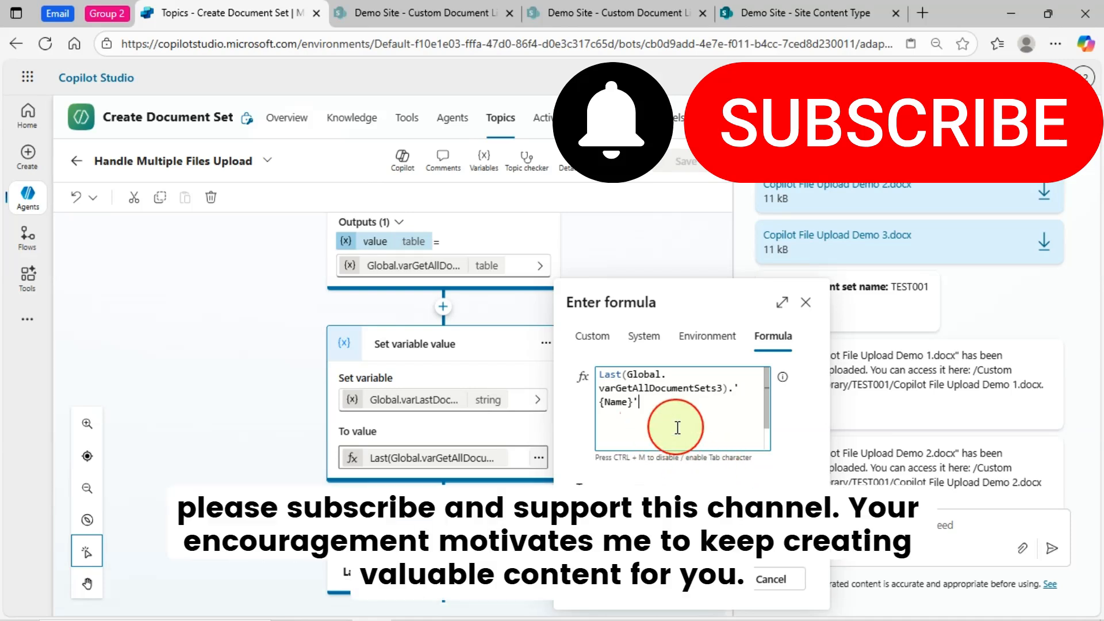
{"action": "left_click", "coordinate": [778, 583]}
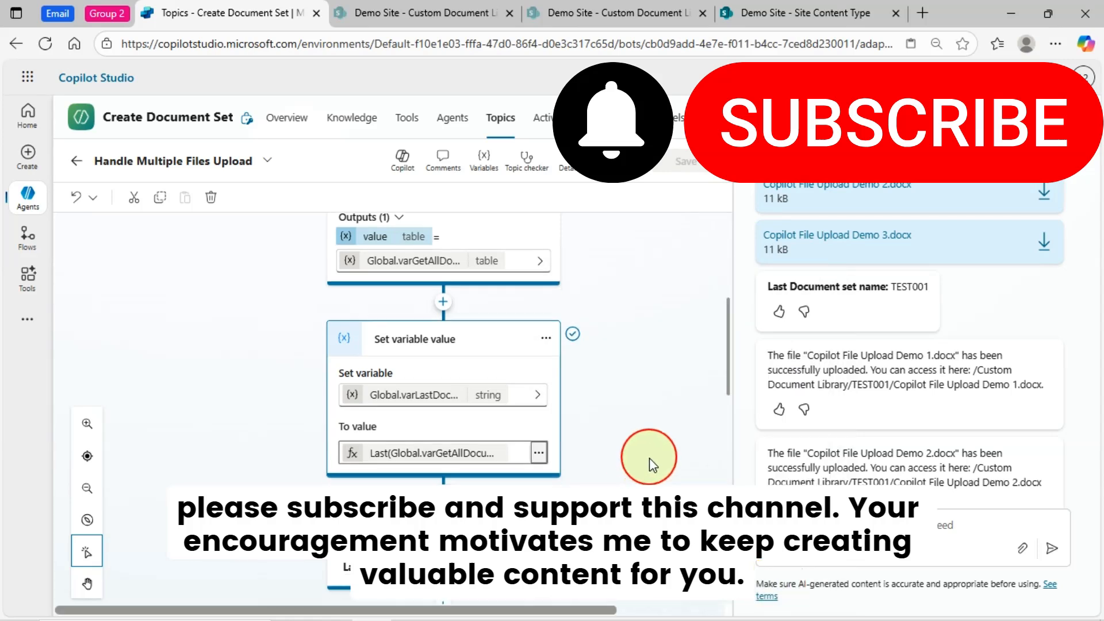
- Inspect the System.Activity.Attachments variable assigned to Global.VarFileCollection and close its properties
{"action": "scroll", "coordinate": [649, 463], "scroll_direction": "down", "scroll_amount": 5}
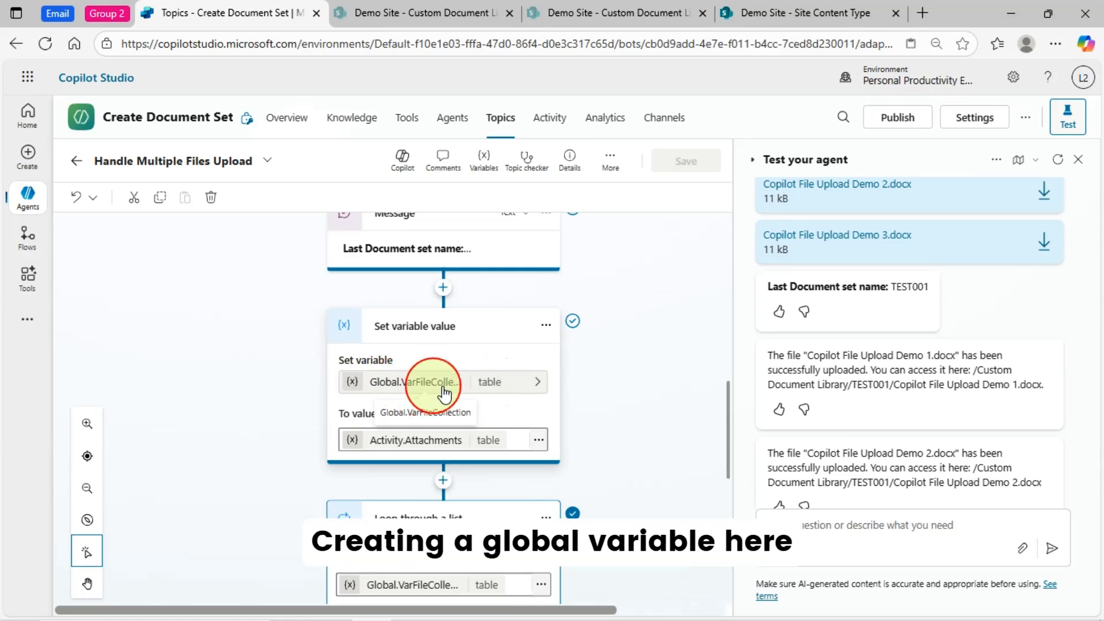
{"action": "left_click", "coordinate": [421, 389]}
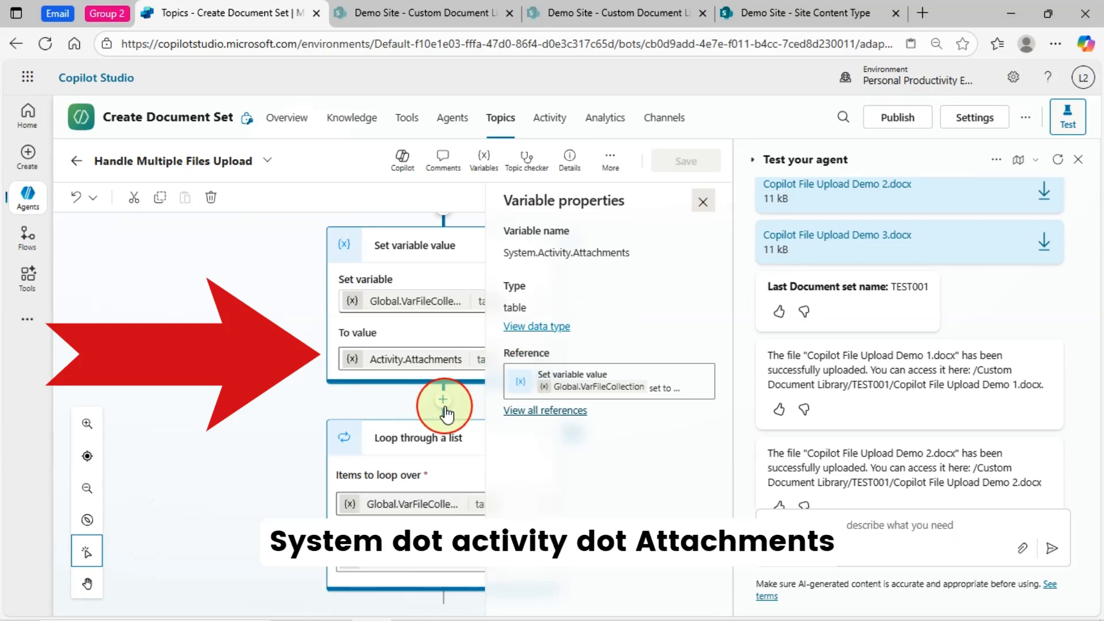
{"action": "left_click", "coordinate": [703, 201]}
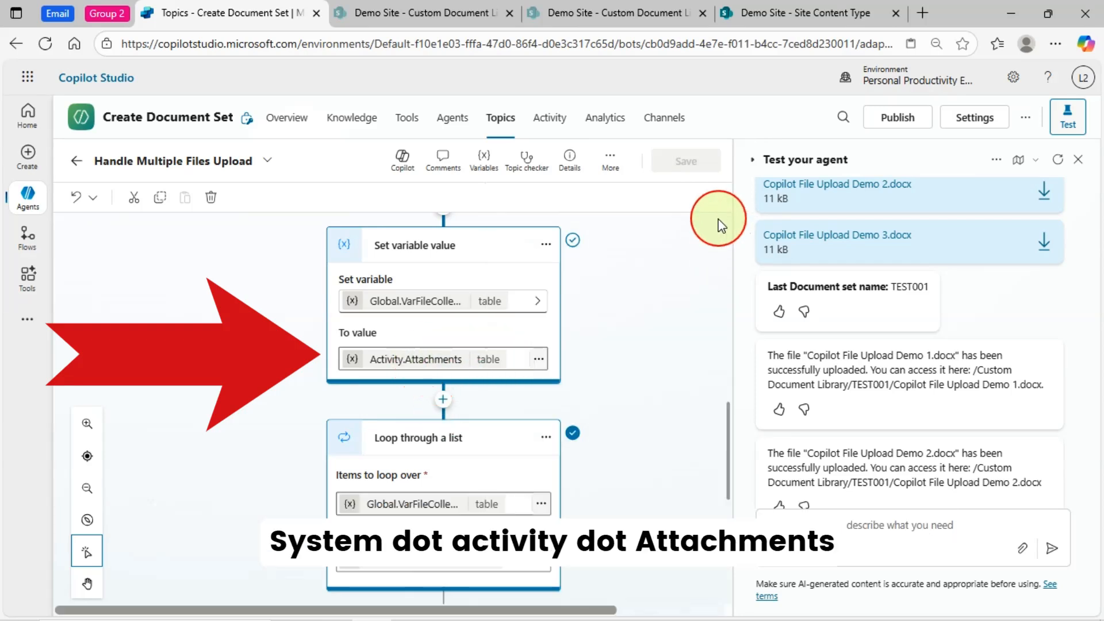
{"action": "left_click", "coordinate": [431, 361]}
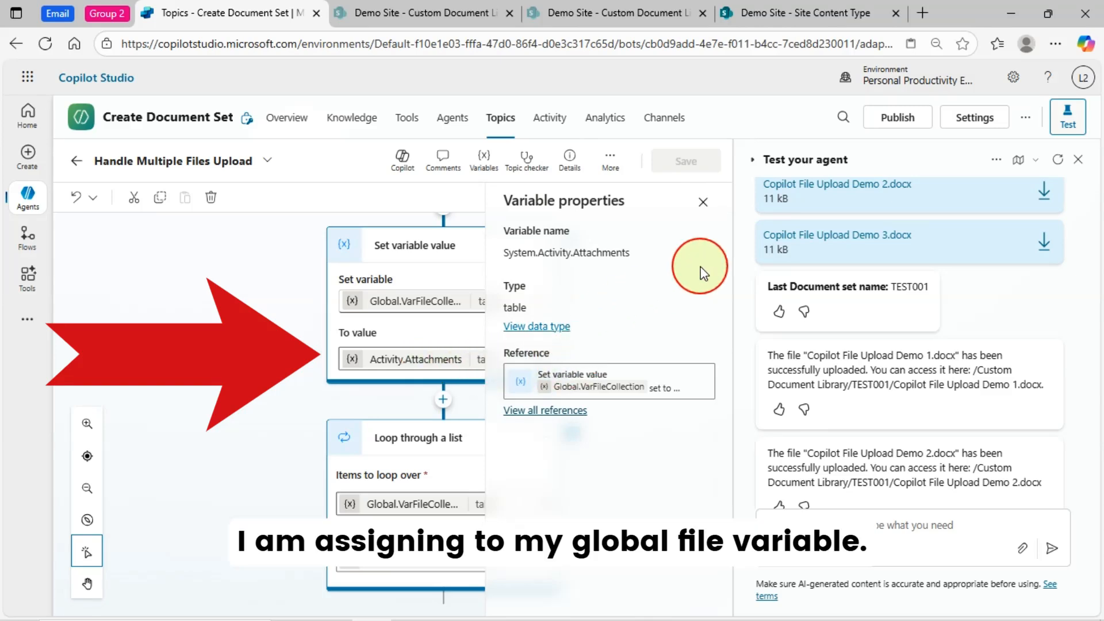
{"action": "left_click", "coordinate": [702, 201]}
- Review the Loop through a list node's items and loop value variable, and duplicate the topic's browser tab
{"action": "scroll", "coordinate": [424, 279], "scroll_direction": "down", "scroll_amount": 2}
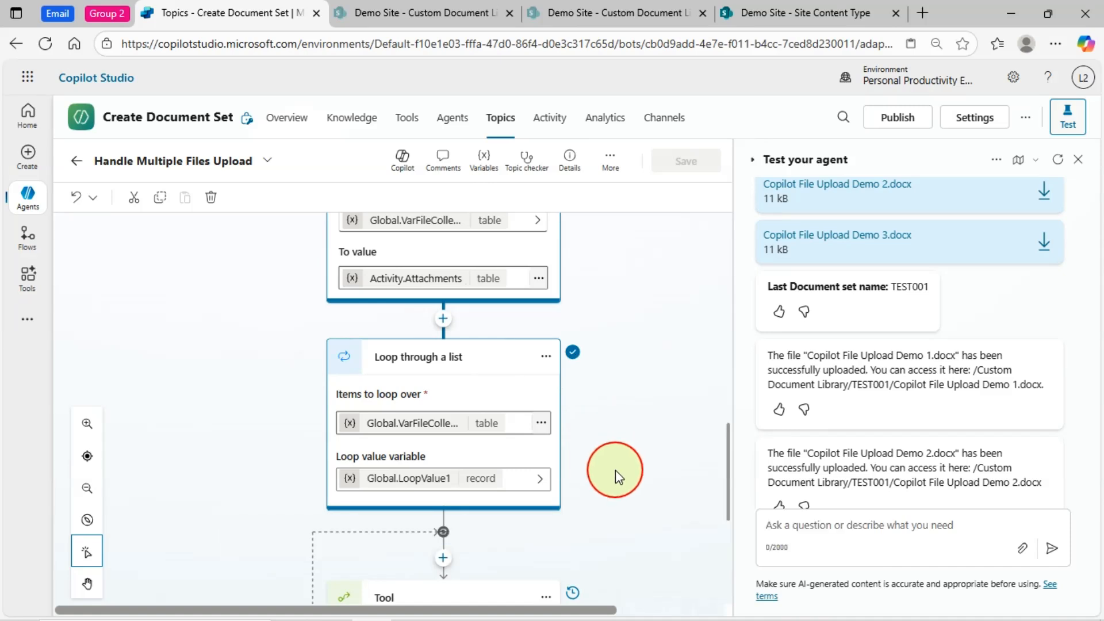
{"action": "scroll", "coordinate": [615, 470], "scroll_direction": "down", "scroll_amount": 2}
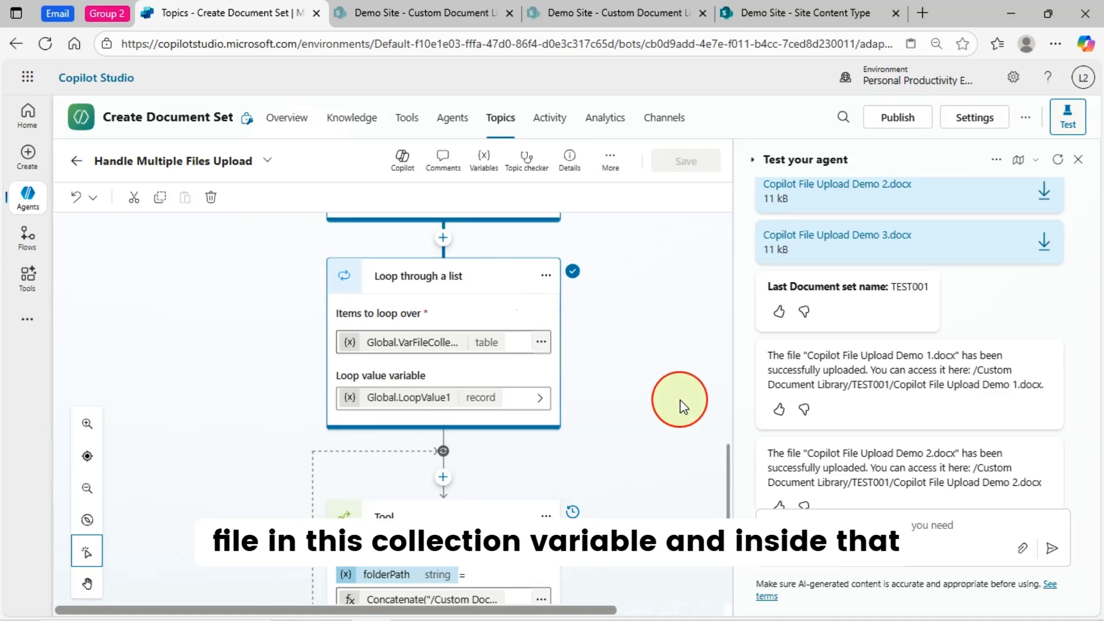
{"action": "scroll", "coordinate": [680, 406], "scroll_direction": "down", "scroll_amount": 2}
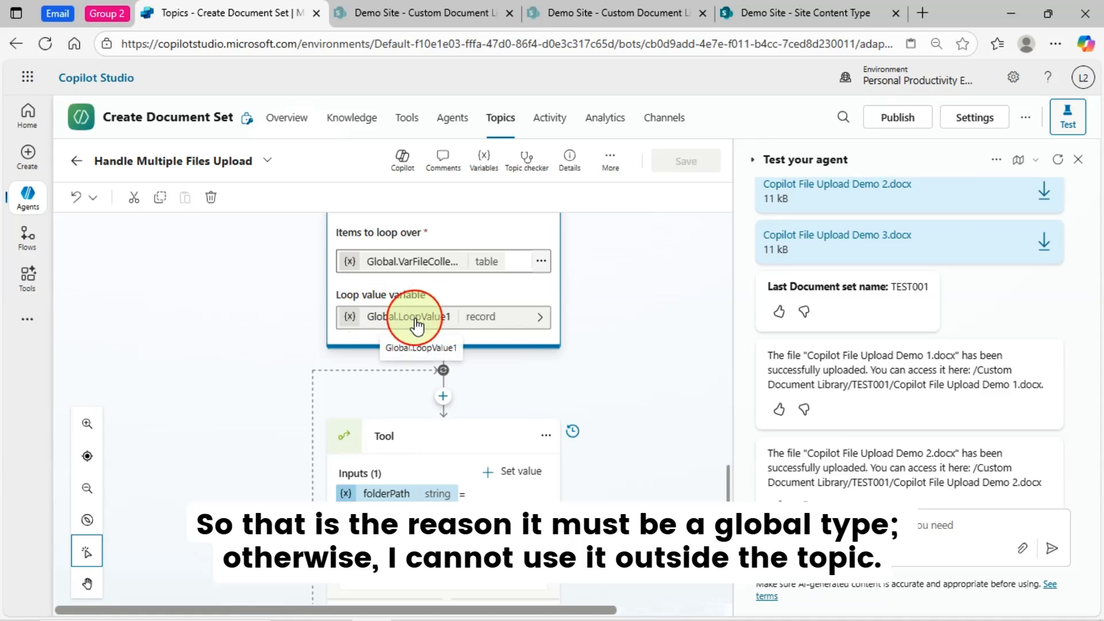
{"action": "right_click", "coordinate": [262, 17]}
{"action": "left_click", "coordinate": [336, 114]}
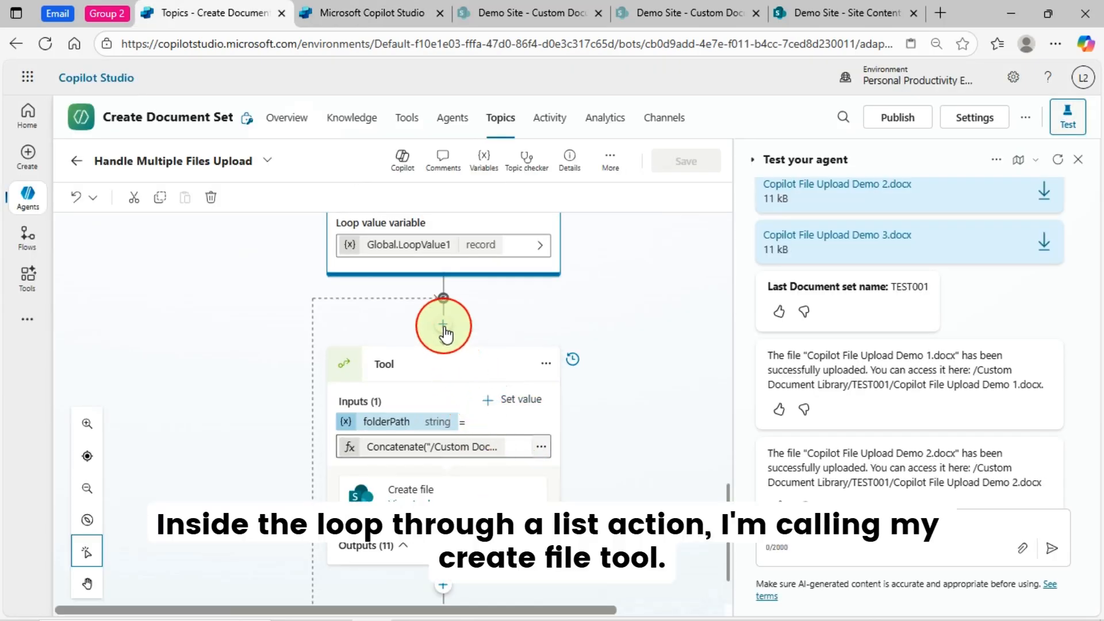
- Locate the Loop through a list action among the nodes that can be inserted above the existing loop, without adding one
{"action": "left_click", "coordinate": [443, 326]}
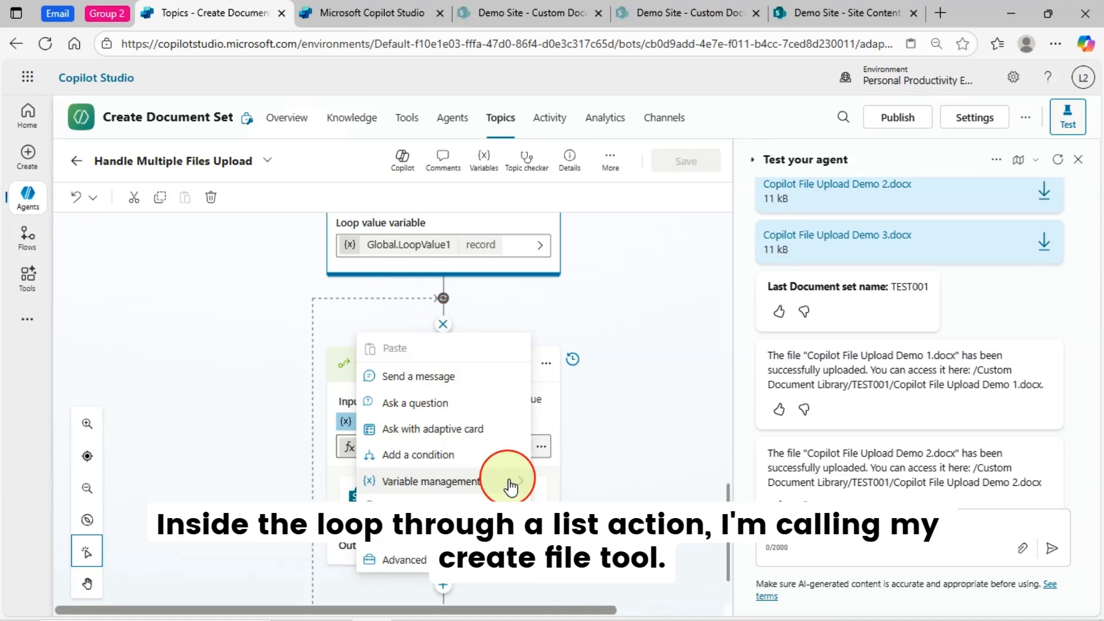
{"action": "mouse_move", "coordinate": [468, 510]}
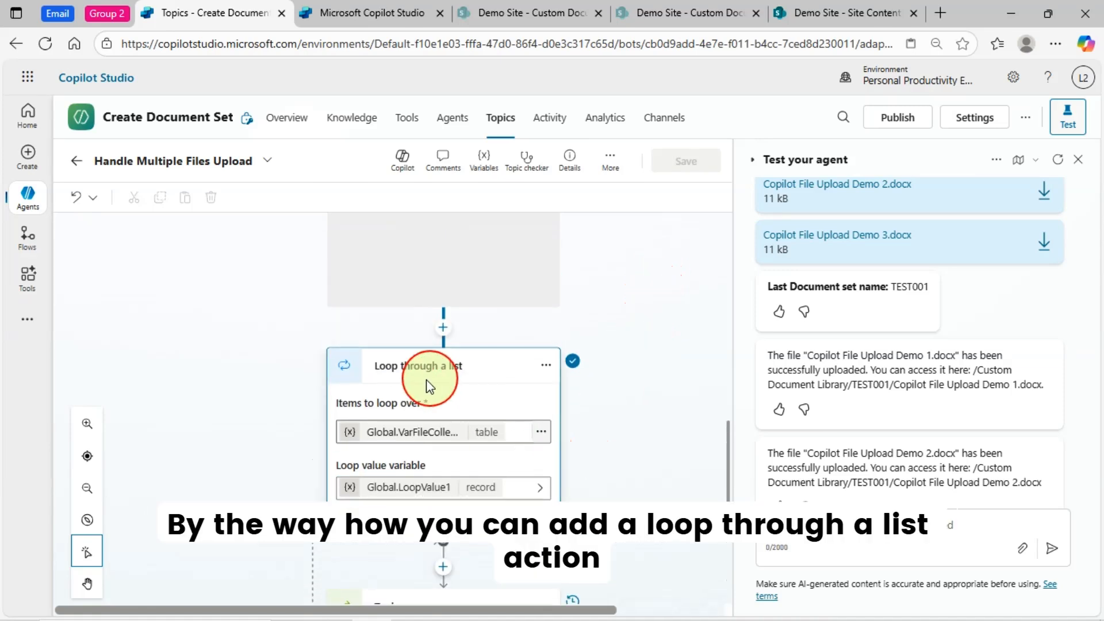
{"action": "left_click", "coordinate": [443, 332]}
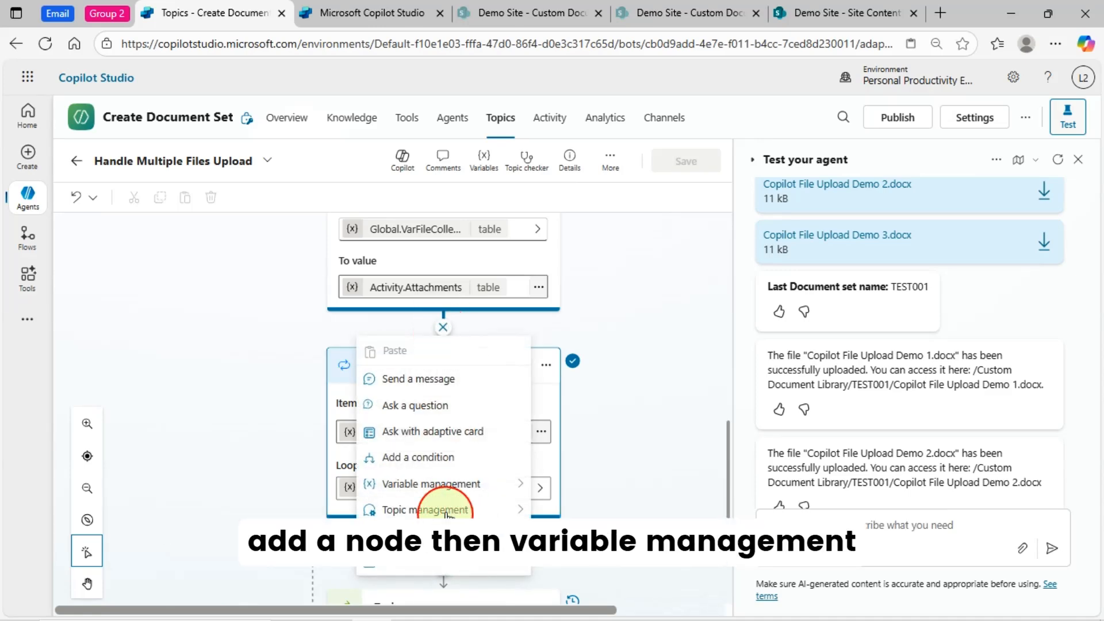
{"action": "mouse_move", "coordinate": [464, 485]}
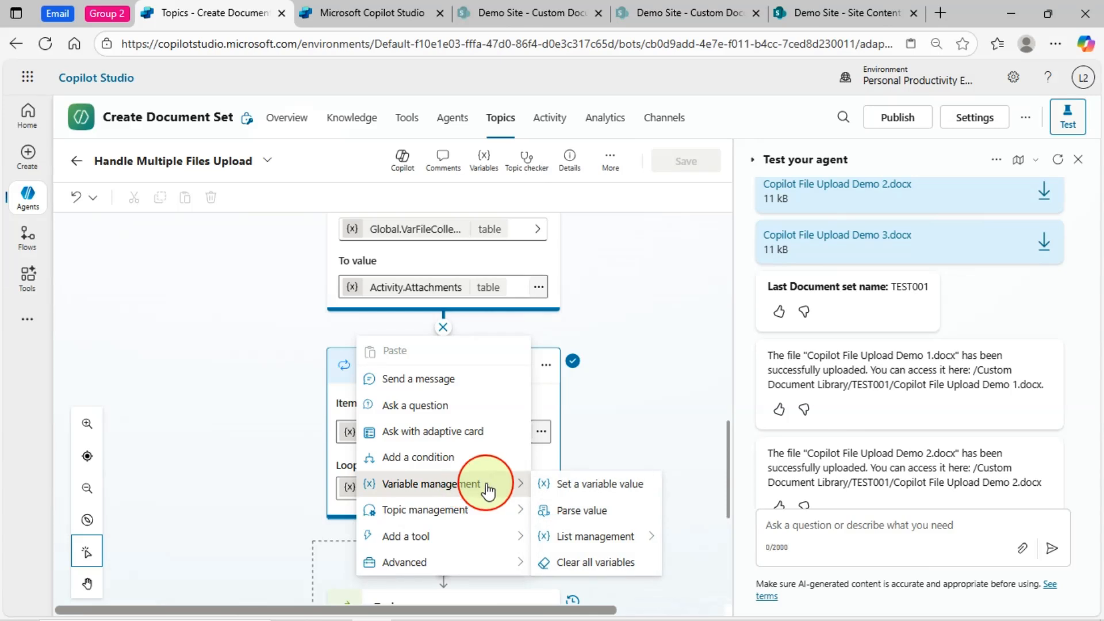
{"action": "mouse_move", "coordinate": [598, 535]}
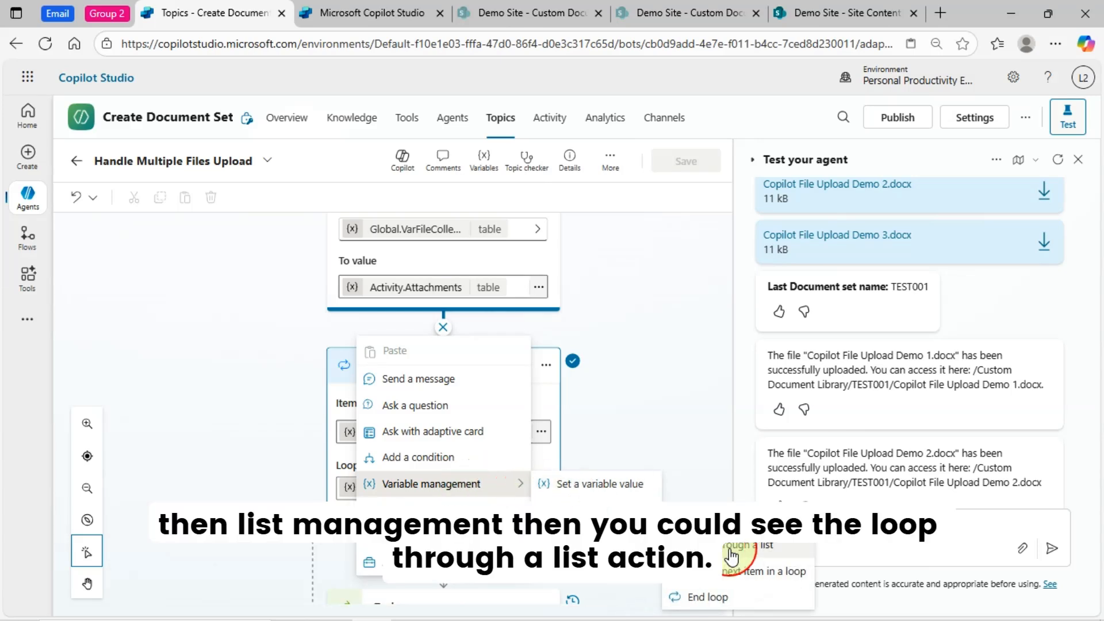
{"action": "left_click", "coordinate": [226, 333]}
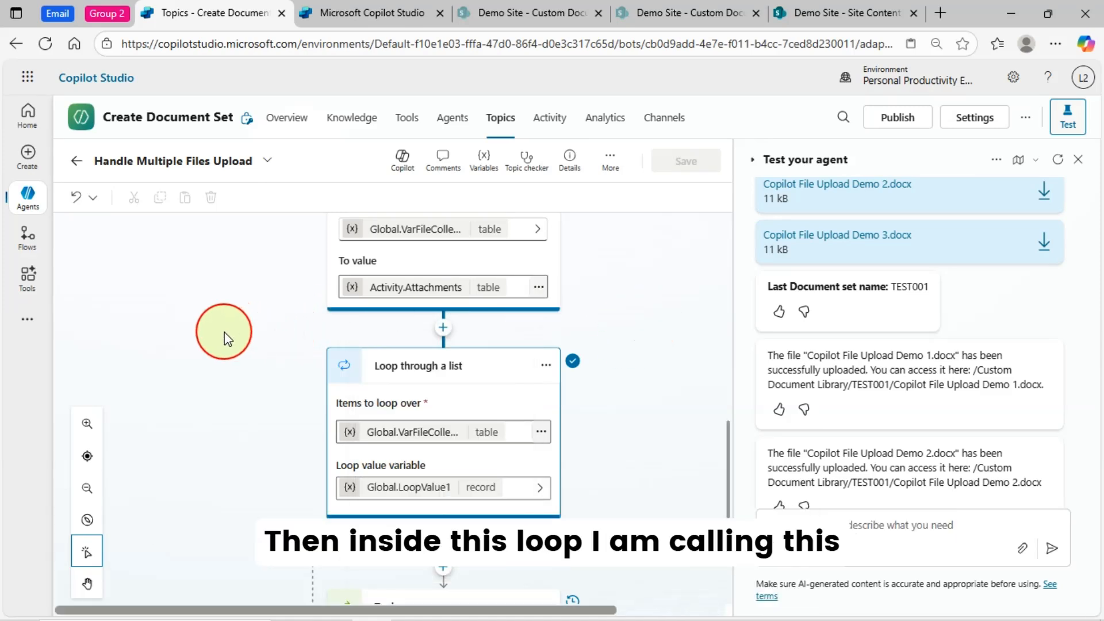
- Browse the agent's tools that can be added as a node inside the loop, ahead of the Create file tool
{"action": "scroll", "coordinate": [236, 382], "scroll_direction": "down", "scroll_amount": 3}
{"action": "scroll", "coordinate": [454, 437], "scroll_direction": "down", "scroll_amount": 1}
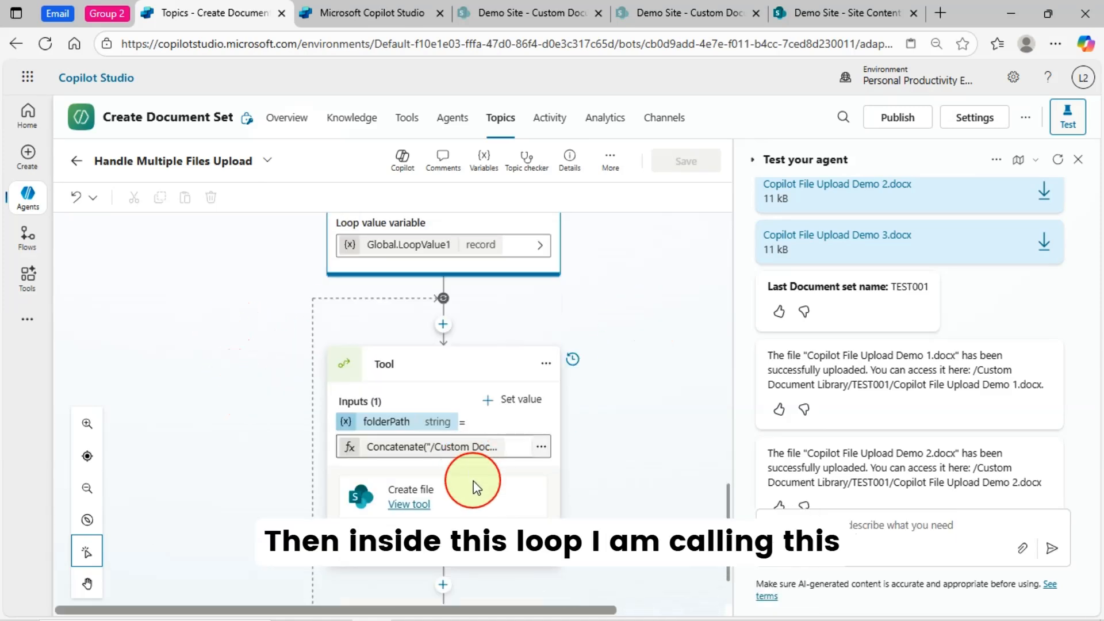
{"action": "scroll", "coordinate": [448, 253], "scroll_direction": "down", "scroll_amount": 1}
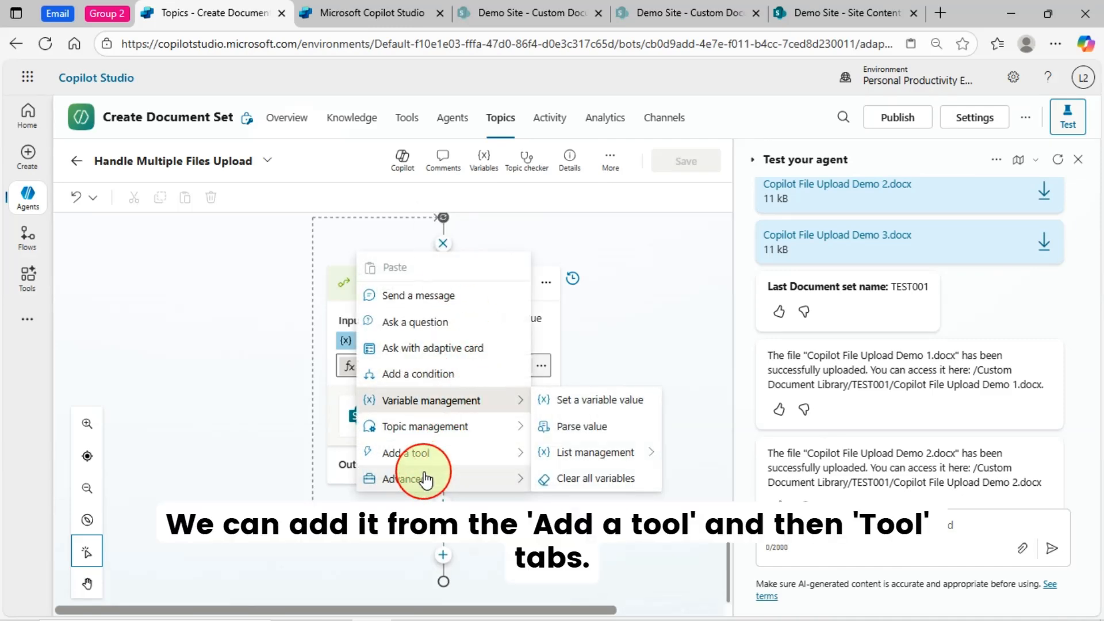
{"action": "mouse_move", "coordinate": [425, 464]}
{"action": "left_click", "coordinate": [460, 459]}
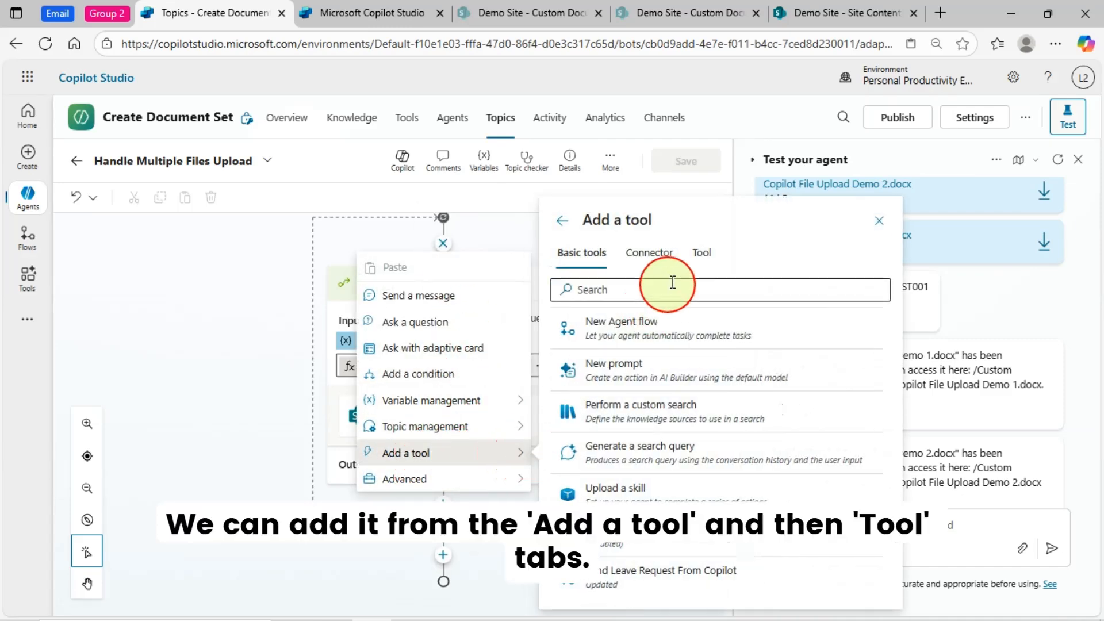
{"action": "left_click", "coordinate": [704, 256]}
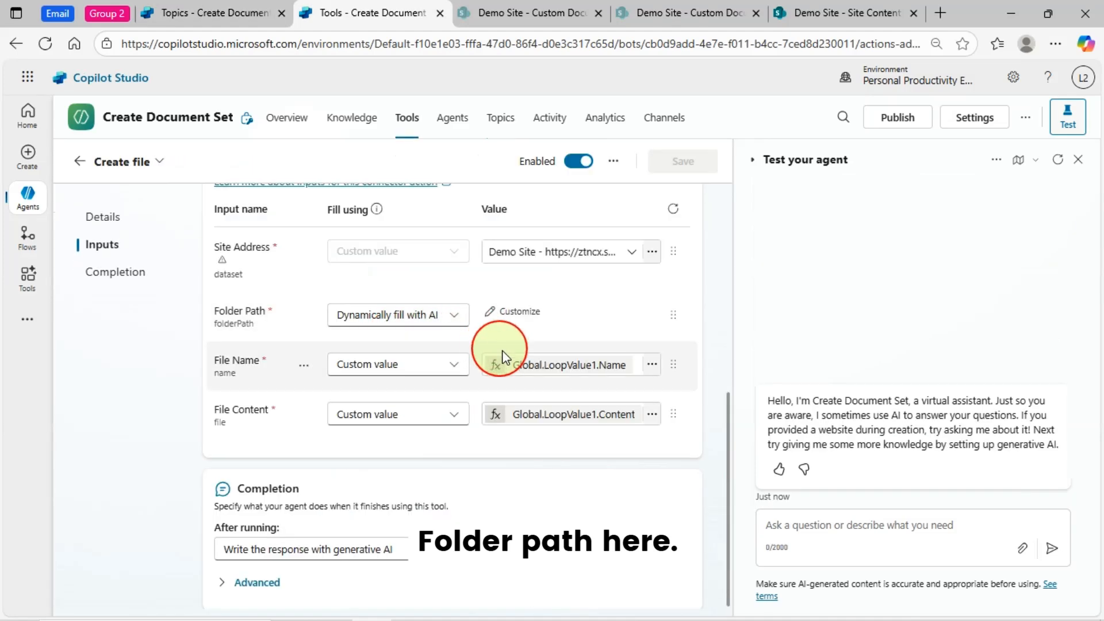
- Return to the topic, inspect the folderPath formula of the Create file node without changing it, and open the agent's overview
{"action": "left_click", "coordinate": [227, 15]}
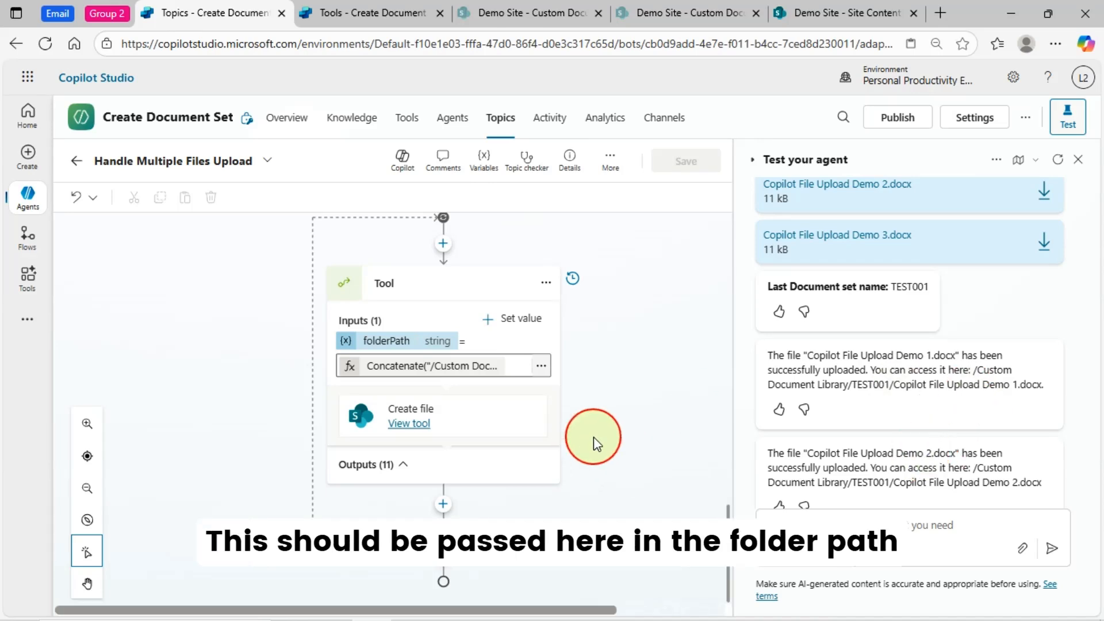
{"action": "scroll", "coordinate": [391, 368], "scroll_direction": "up", "scroll_amount": 2}
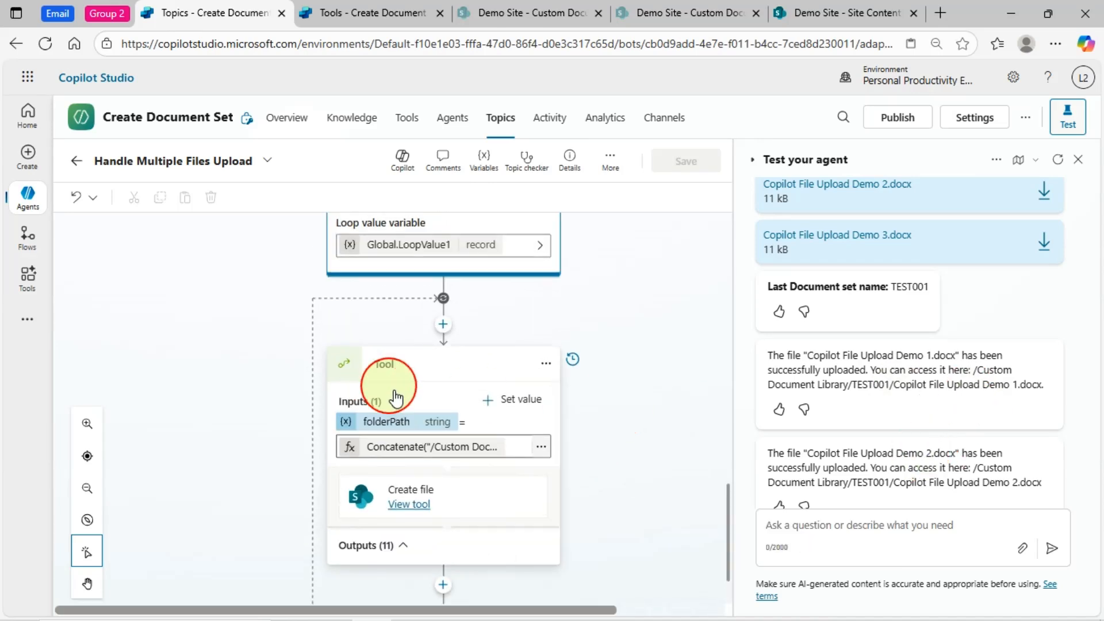
{"action": "left_click", "coordinate": [393, 364]}
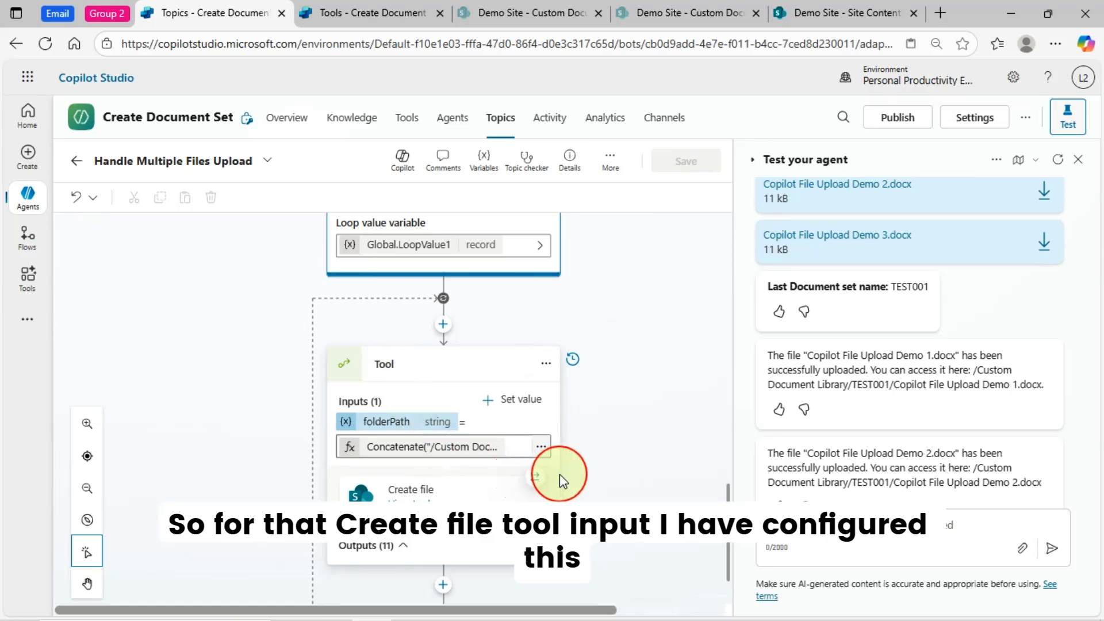
{"action": "left_click", "coordinate": [542, 448]}
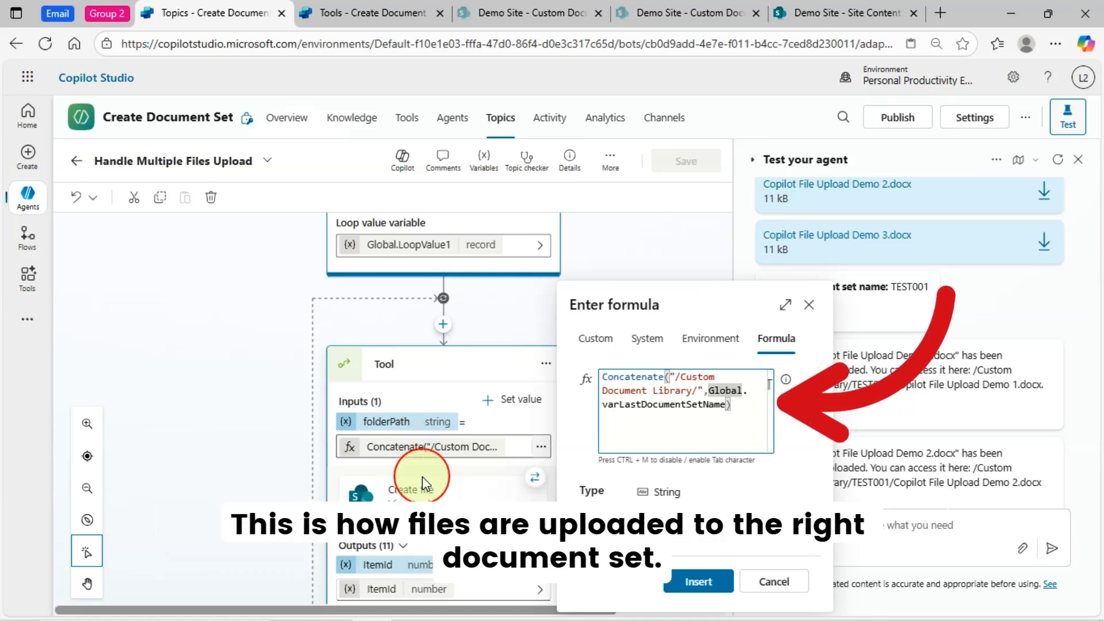
{"action": "left_click", "coordinate": [809, 305]}
{"action": "scroll", "coordinate": [513, 477], "scroll_direction": "down", "scroll_amount": 4}
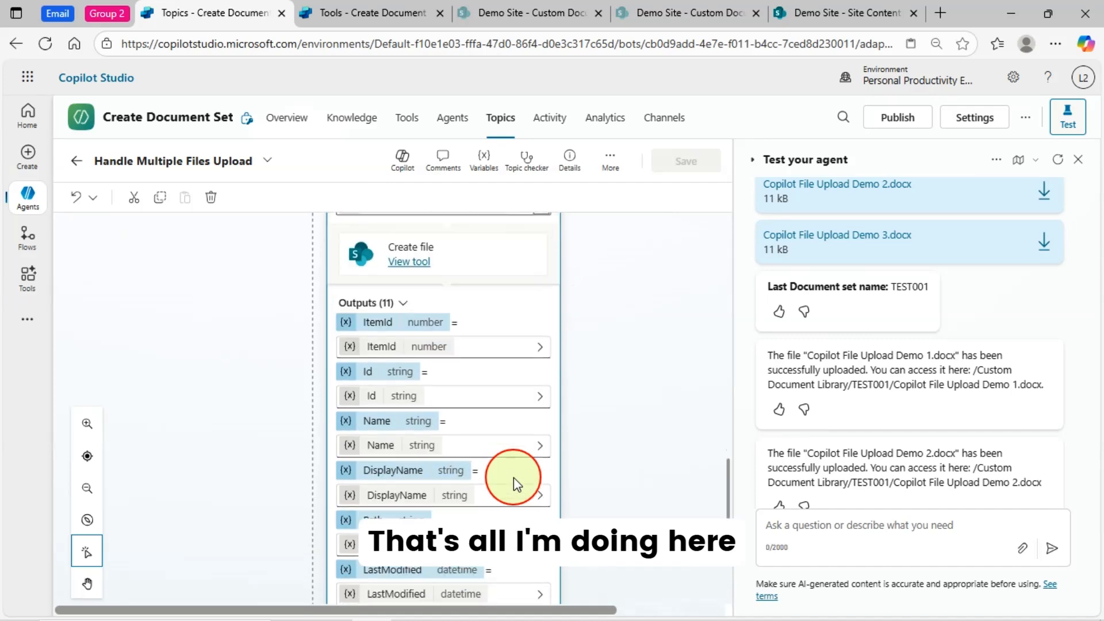
{"action": "scroll", "coordinate": [513, 477], "scroll_direction": "up", "scroll_amount": 10}
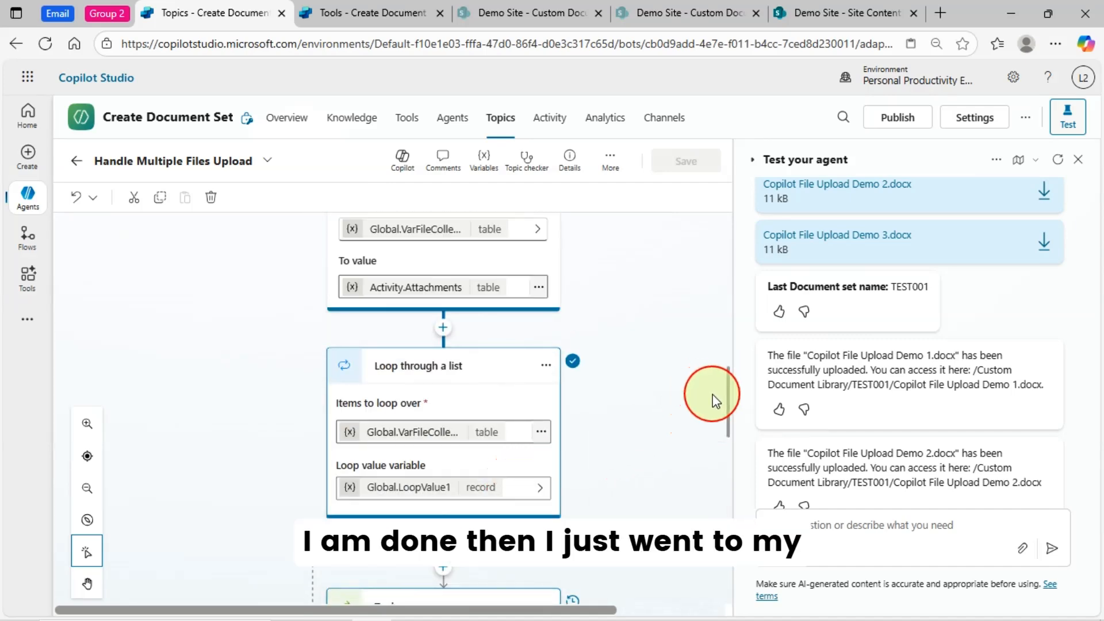
{"action": "left_click", "coordinate": [286, 117]}
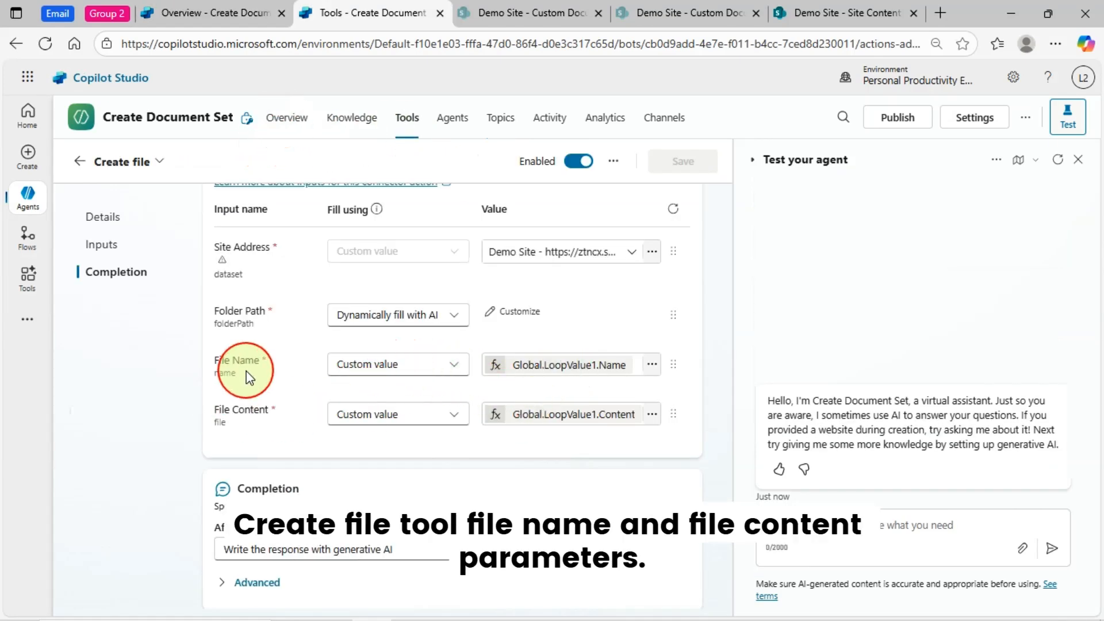
- Review the File Name and File Content formulas in the Create file tool's inputs, leaving both unchanged
{"action": "scroll", "coordinate": [635, 374], "scroll_direction": "up", "scroll_amount": 3}
{"action": "scroll", "coordinate": [676, 476], "scroll_direction": "down", "scroll_amount": 2}
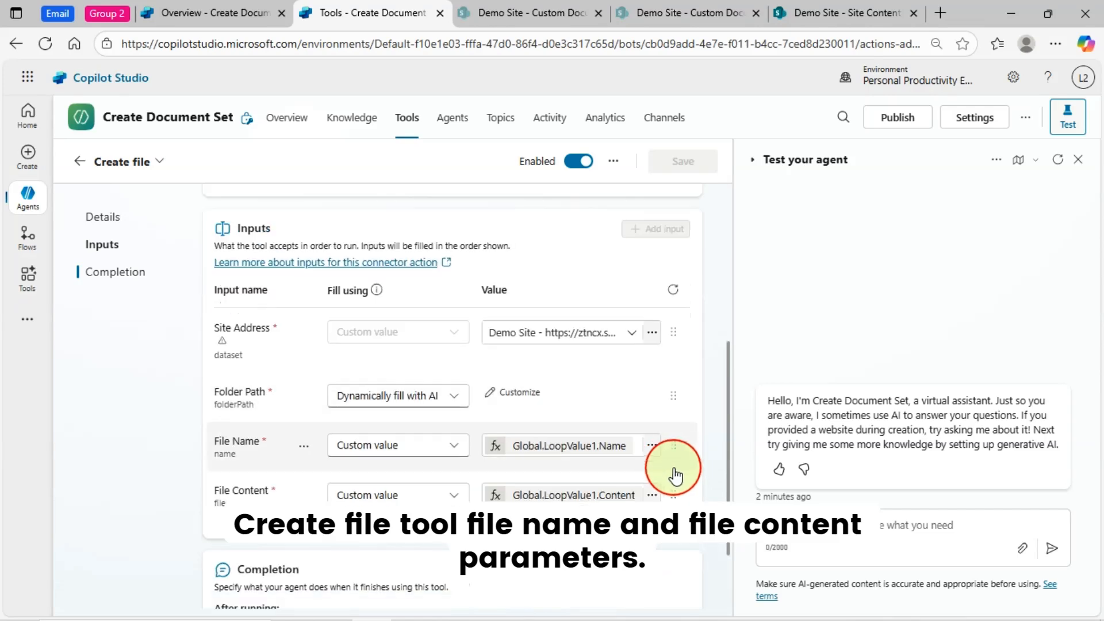
{"action": "left_click", "coordinate": [629, 447]}
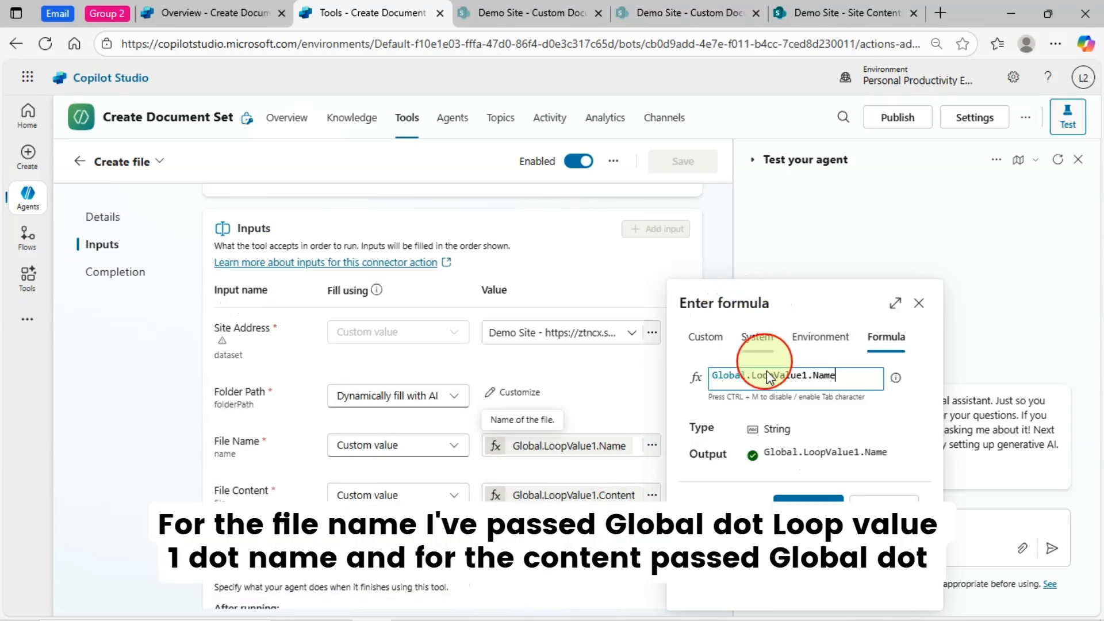
{"action": "left_click", "coordinate": [719, 227]}
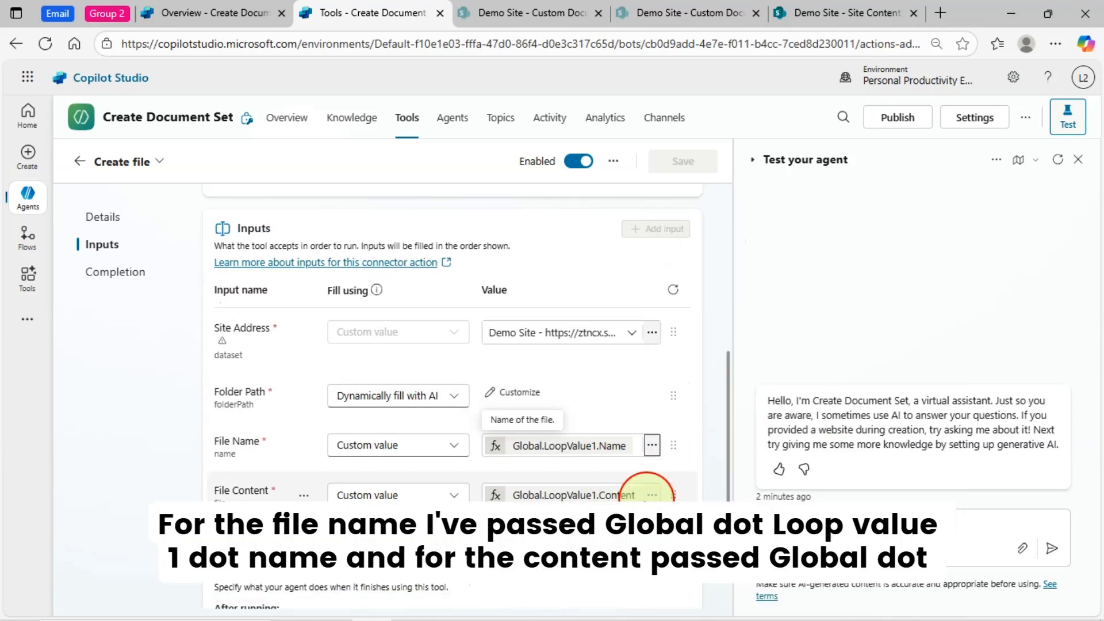
{"action": "left_click", "coordinate": [652, 497]}
{"action": "left_click", "coordinate": [787, 402]}
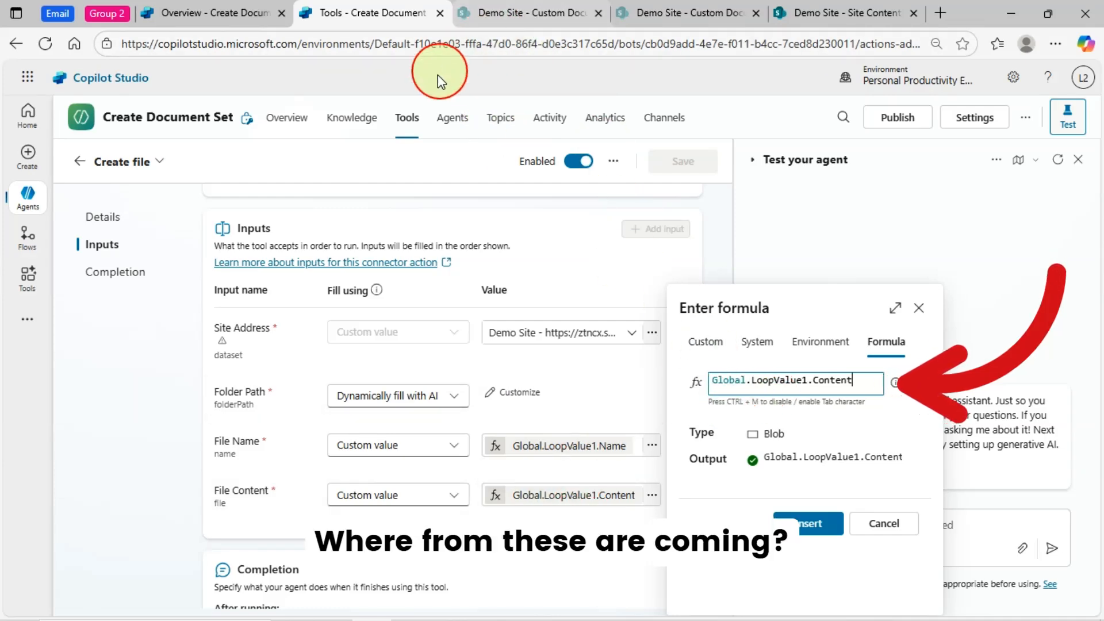
{"action": "left_click", "coordinate": [237, 13]}
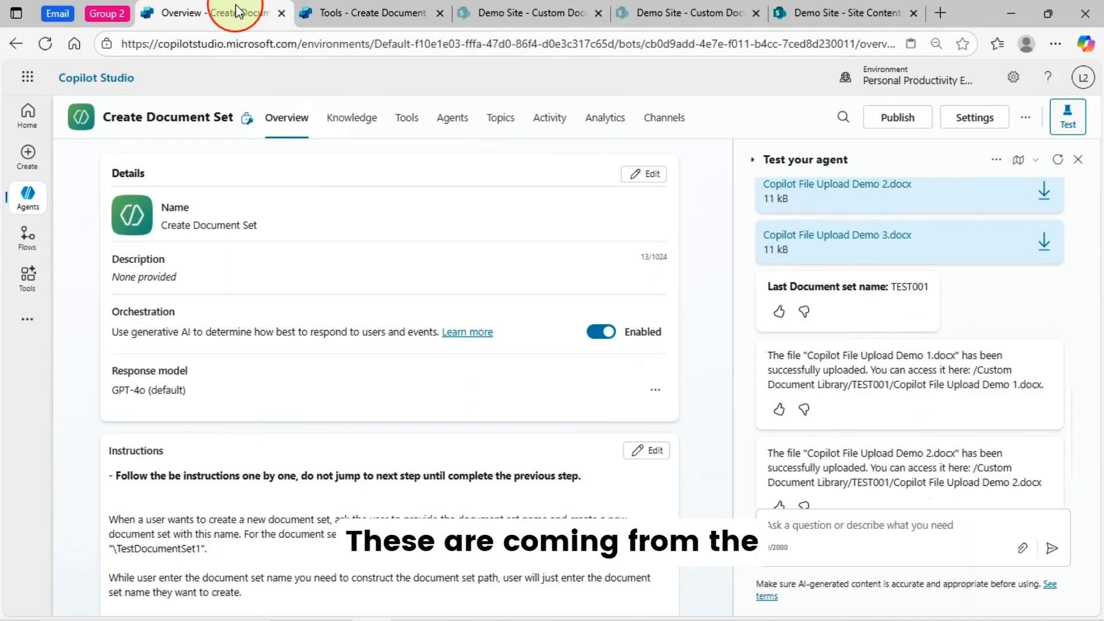
{"action": "left_click", "coordinate": [365, 10]}
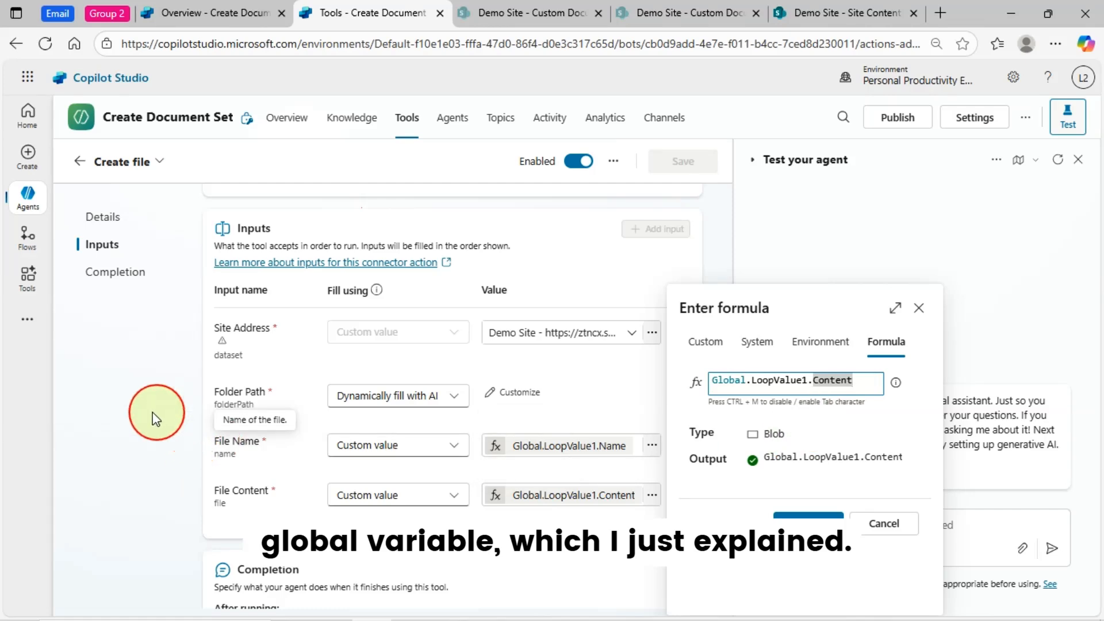
{"action": "left_click", "coordinate": [136, 388]}
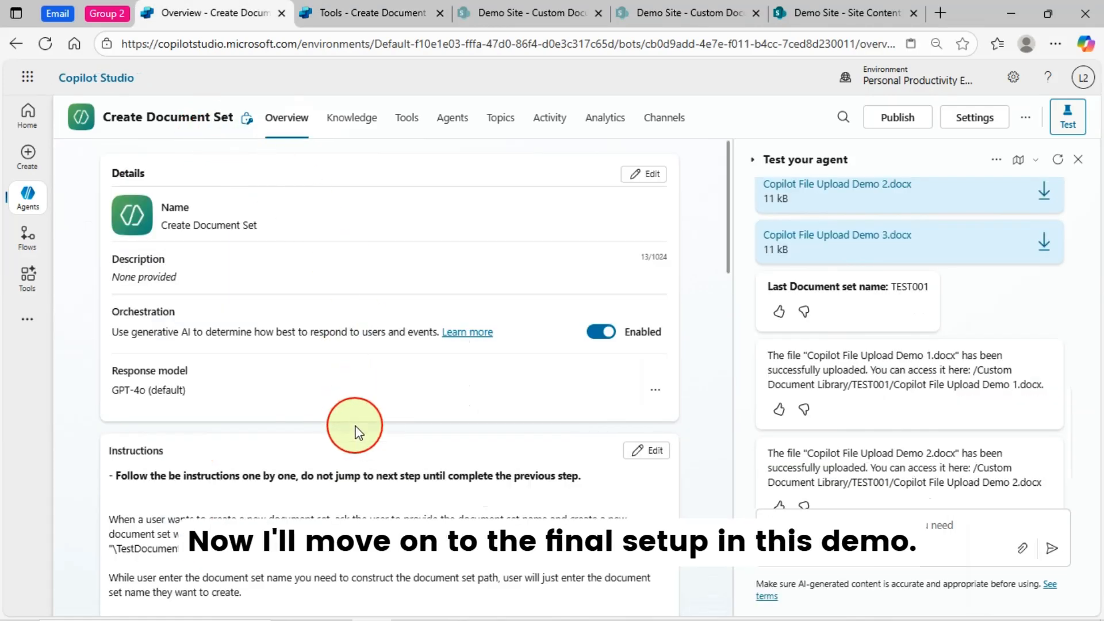
- Read the agent's instructions on following steps in order and constructing the document set path from the entered name
{"action": "scroll", "coordinate": [414, 426], "scroll_direction": "down", "scroll_amount": 2}
{"action": "scroll", "coordinate": [620, 397], "scroll_direction": "down", "scroll_amount": 1}
{"action": "scroll", "coordinate": [639, 404], "scroll_direction": "up", "scroll_amount": 1}
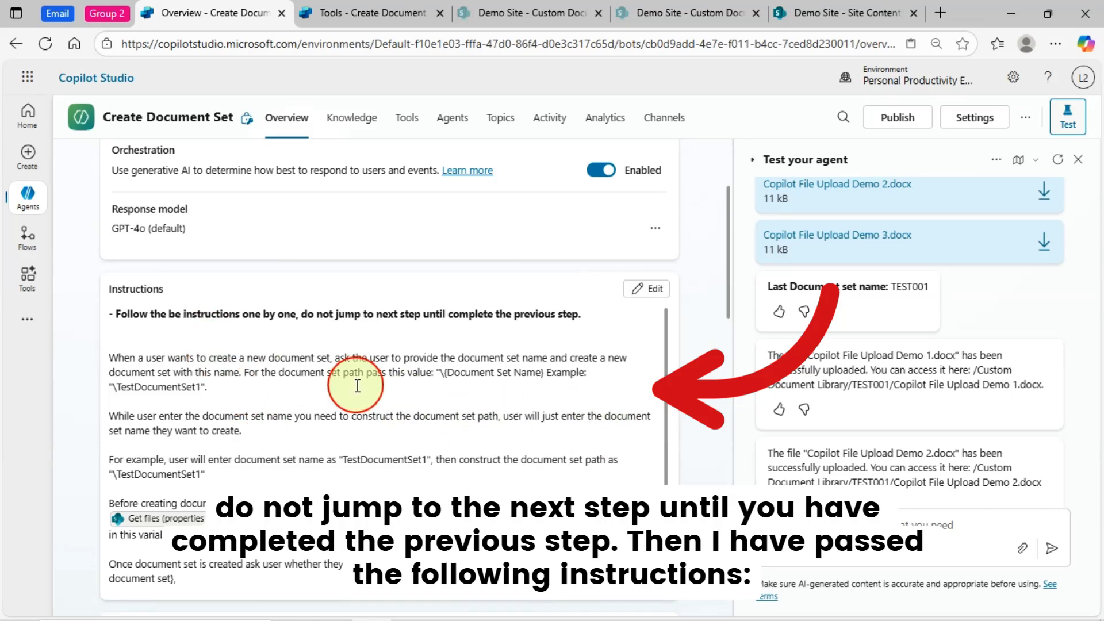
{"action": "scroll", "coordinate": [402, 383], "scroll_direction": "down", "scroll_amount": 2}
{"action": "scroll", "coordinate": [477, 383], "scroll_direction": "up", "scroll_amount": 2}
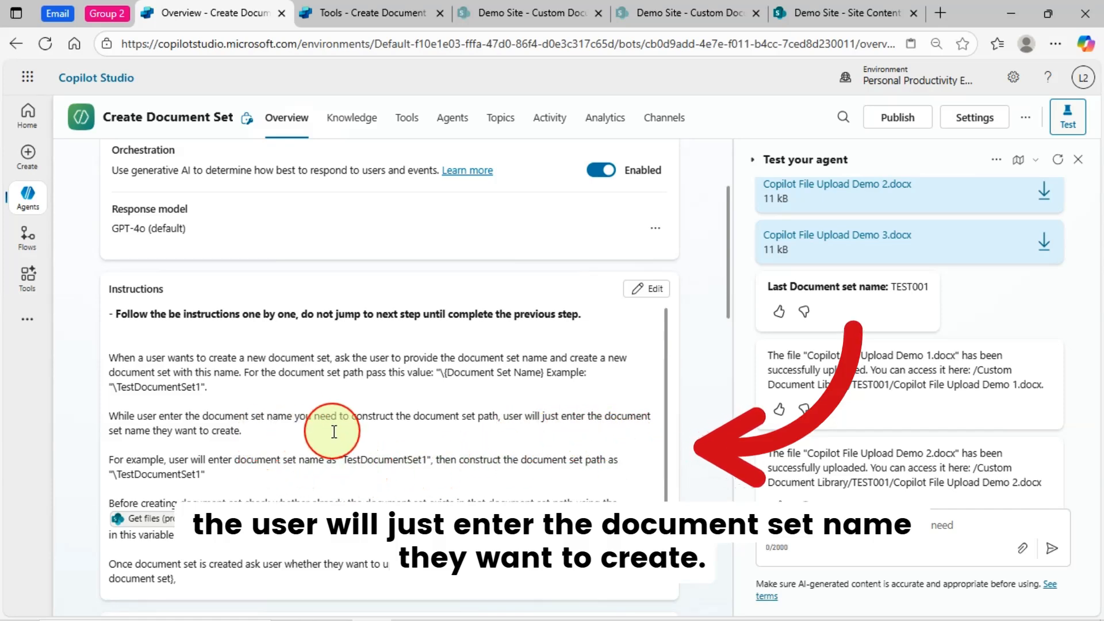
- Compare the instructions on creating the document set and returning its link with the agent's replies in the test chat
{"action": "scroll", "coordinate": [959, 383], "scroll_direction": "up", "scroll_amount": 3}
{"action": "scroll", "coordinate": [959, 383], "scroll_direction": "up", "scroll_amount": 10}
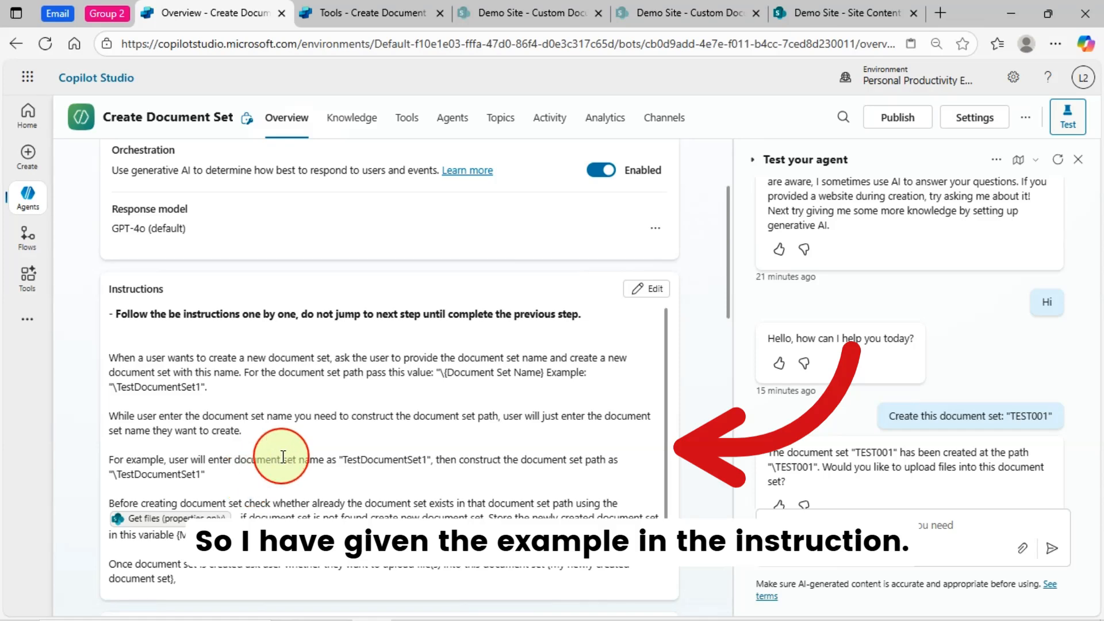
{"action": "scroll", "coordinate": [282, 454], "scroll_direction": "down", "scroll_amount": 3}
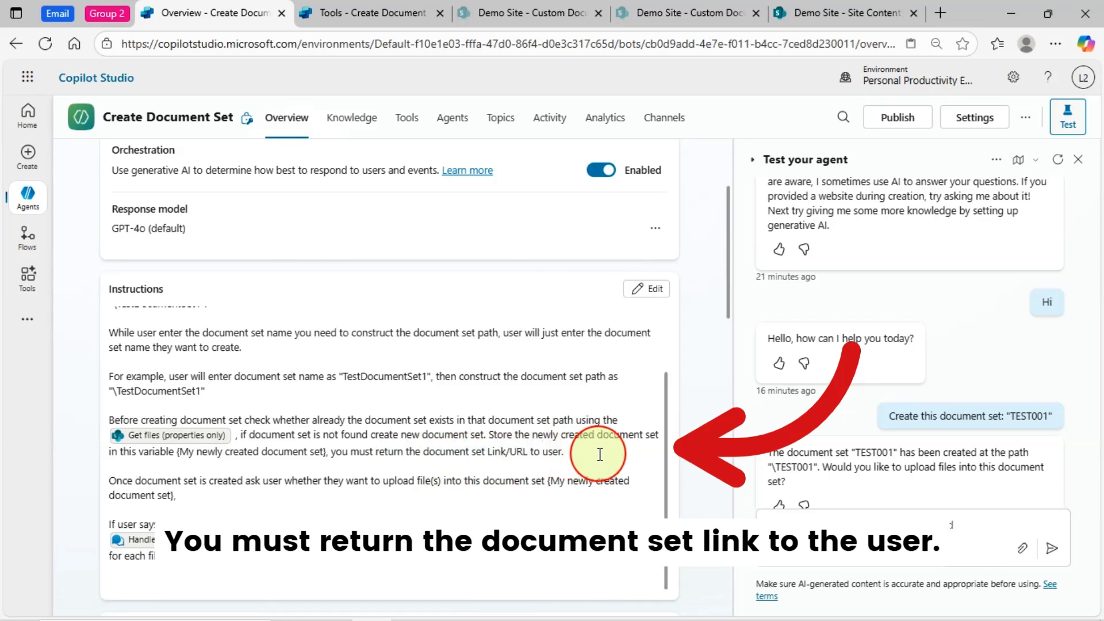
{"action": "scroll", "coordinate": [899, 328], "scroll_direction": "up", "scroll_amount": 1}
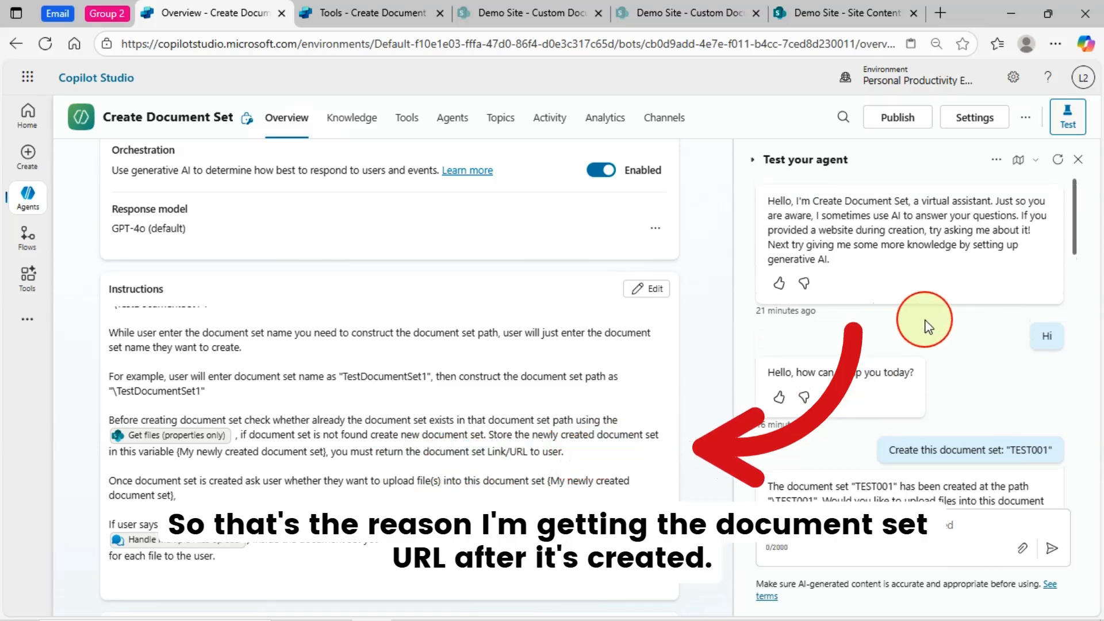
{"action": "scroll", "coordinate": [946, 372], "scroll_direction": "down", "scroll_amount": 1}
{"action": "scroll", "coordinate": [946, 373], "scroll_direction": "down", "scroll_amount": 5}
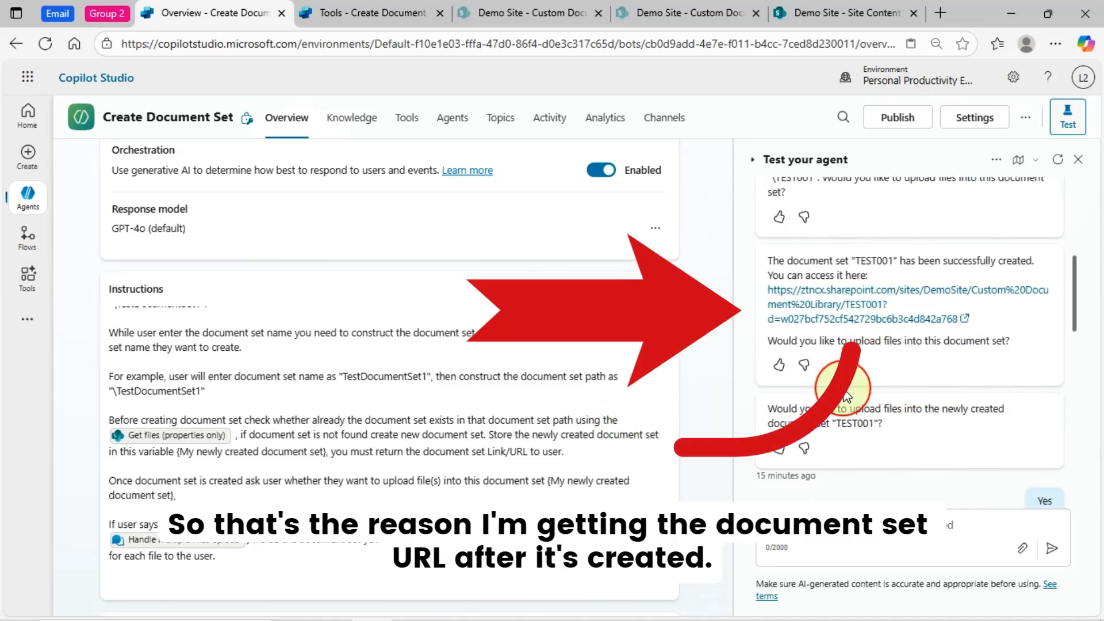
{"action": "scroll", "coordinate": [295, 414], "scroll_direction": "down", "scroll_amount": 1}
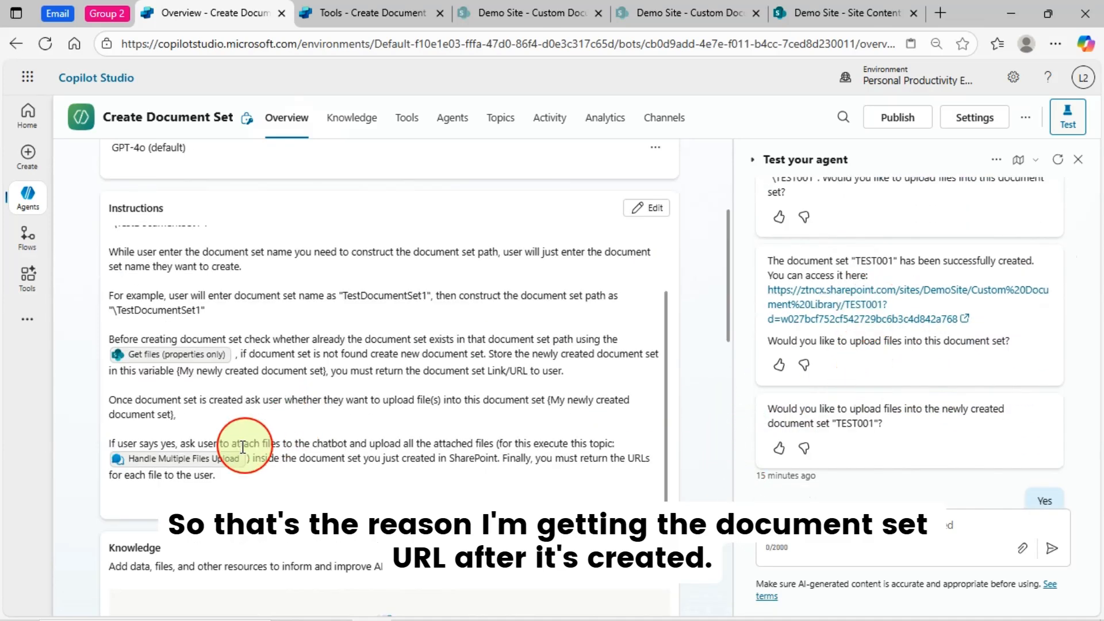